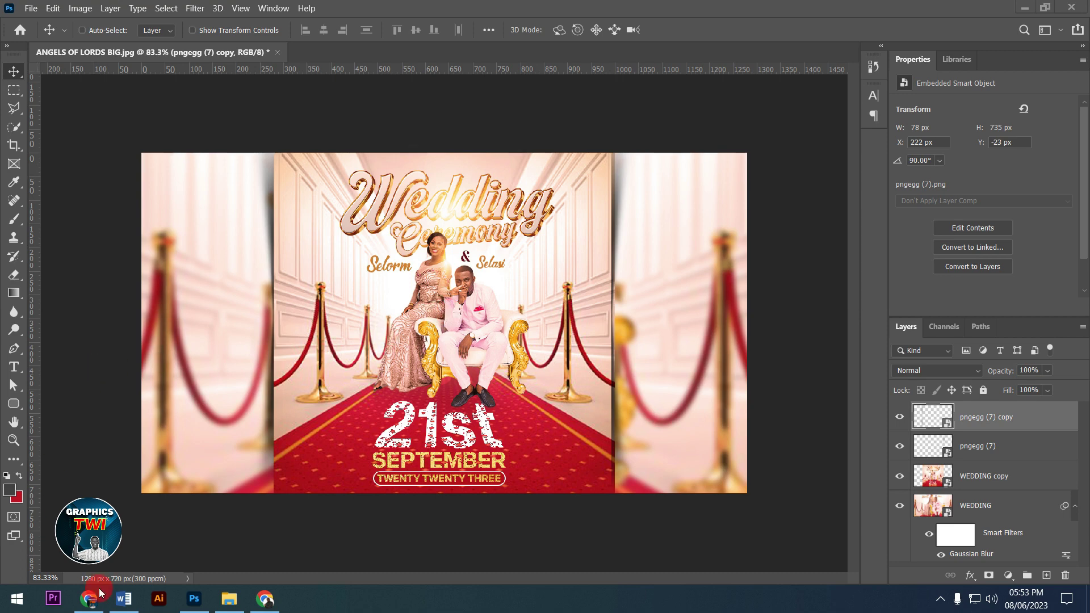
Step: Check the date wording in the Word document and the wedding assets folder, then return to Photoshop
click(125, 593)
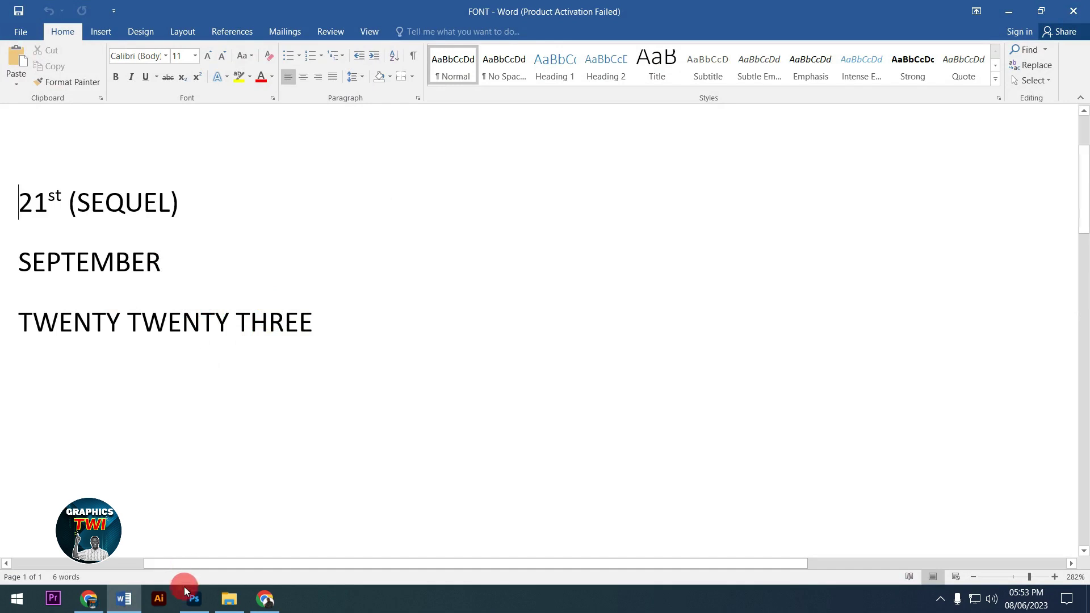
click(225, 605)
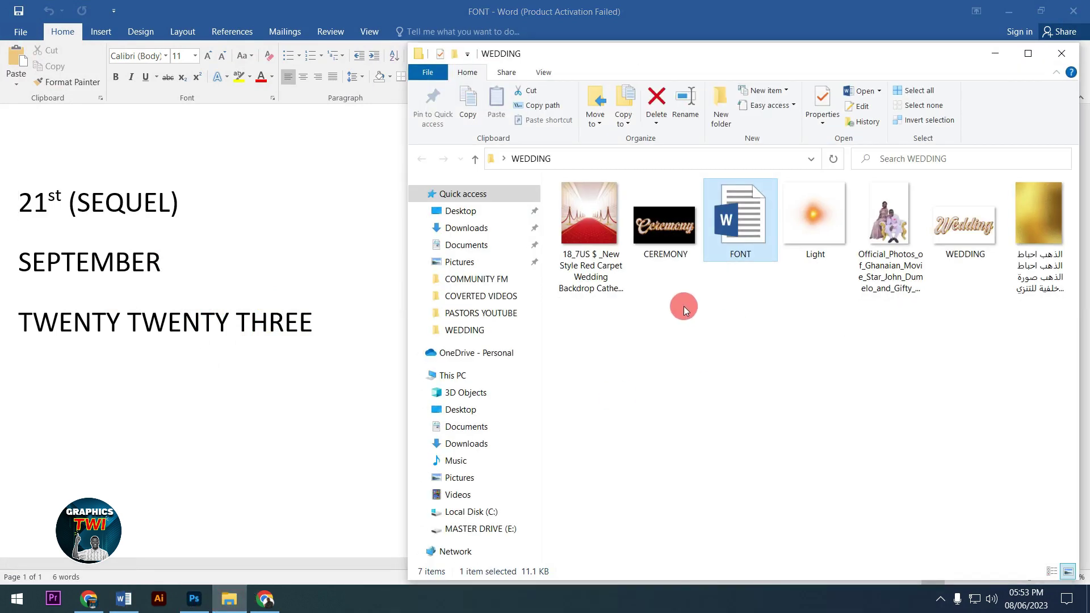
click(194, 596)
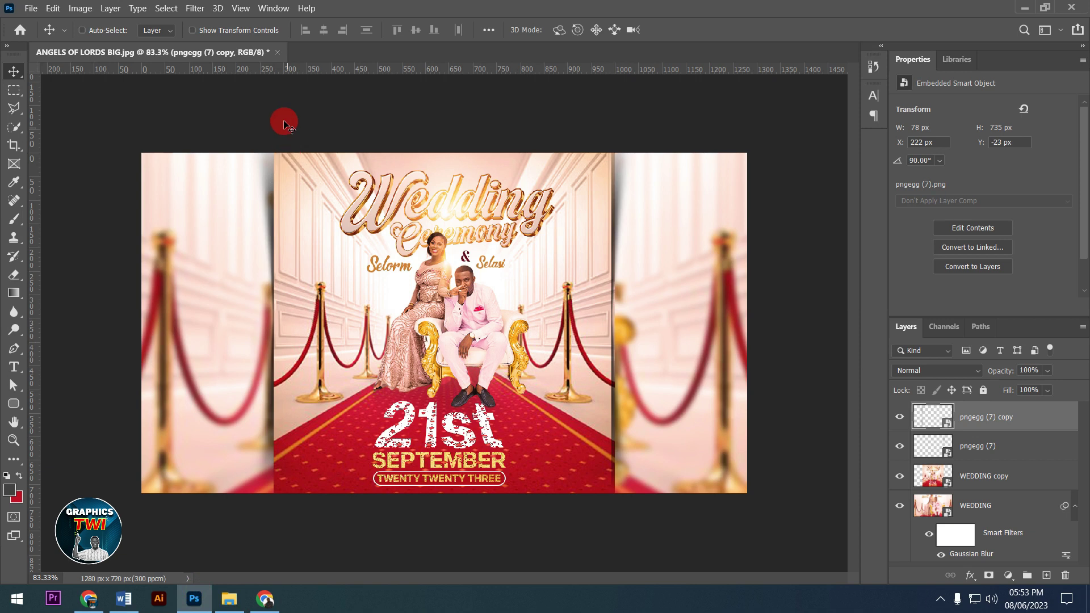
Step: Close the flyer without saving and create a blank white 720 × 720 px, 300 ppi document
click(277, 52)
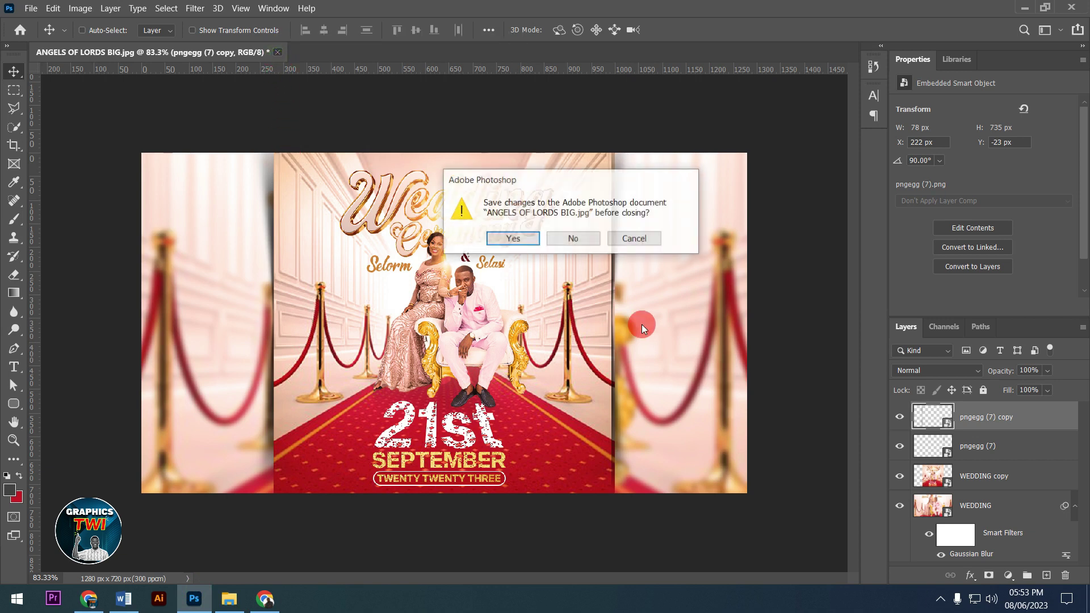
key(Return)
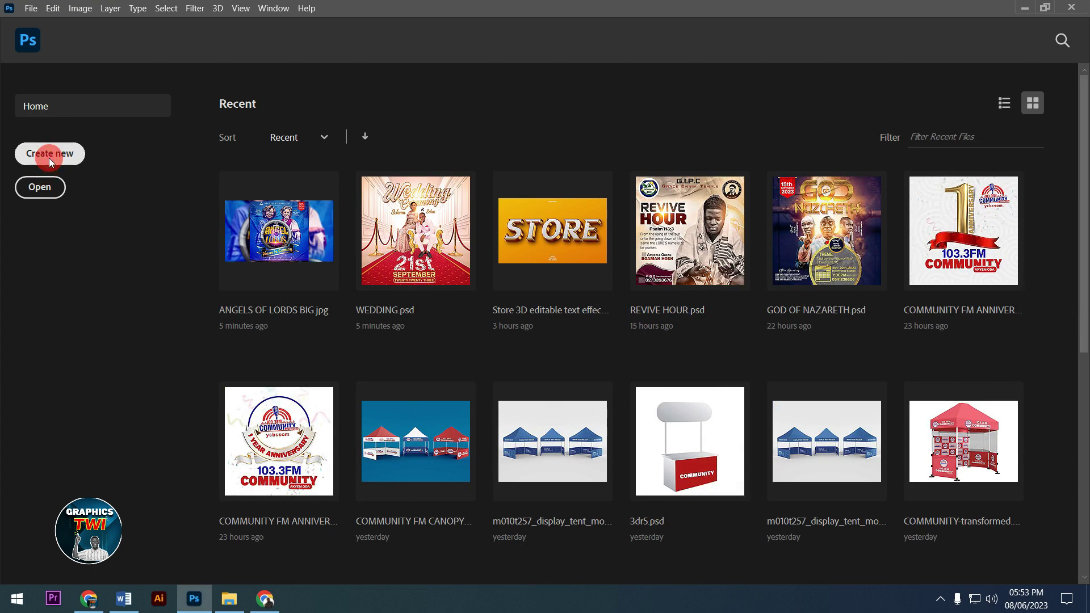
click(48, 159)
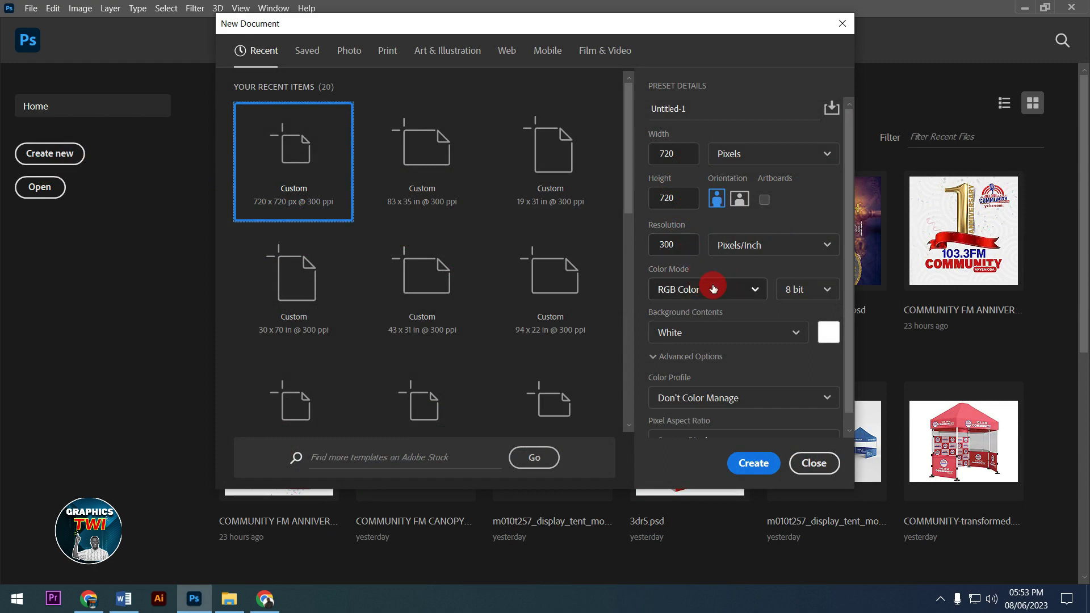
click(753, 463)
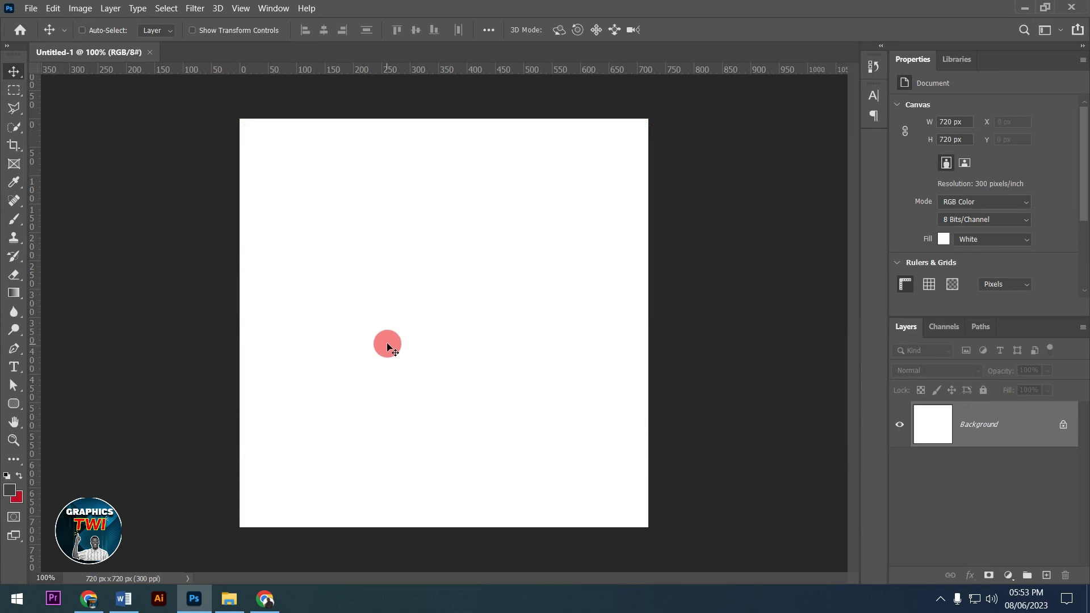
Step: Drop the red-carpet hall photo onto the canvas and scale it up to fill the 720 × 720 square
click(227, 601)
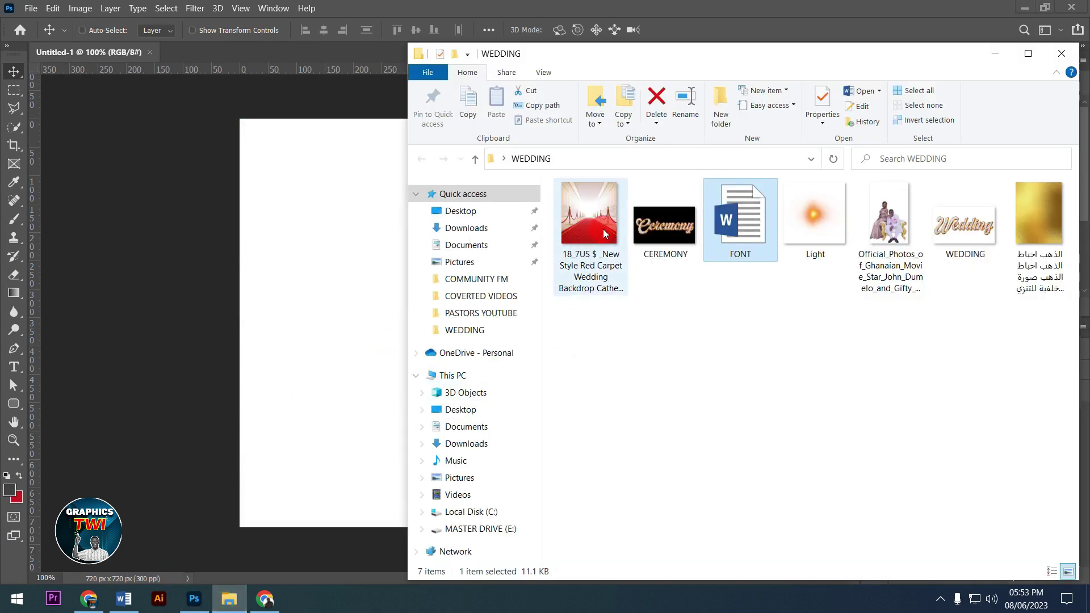
drag(589, 227, 343, 417)
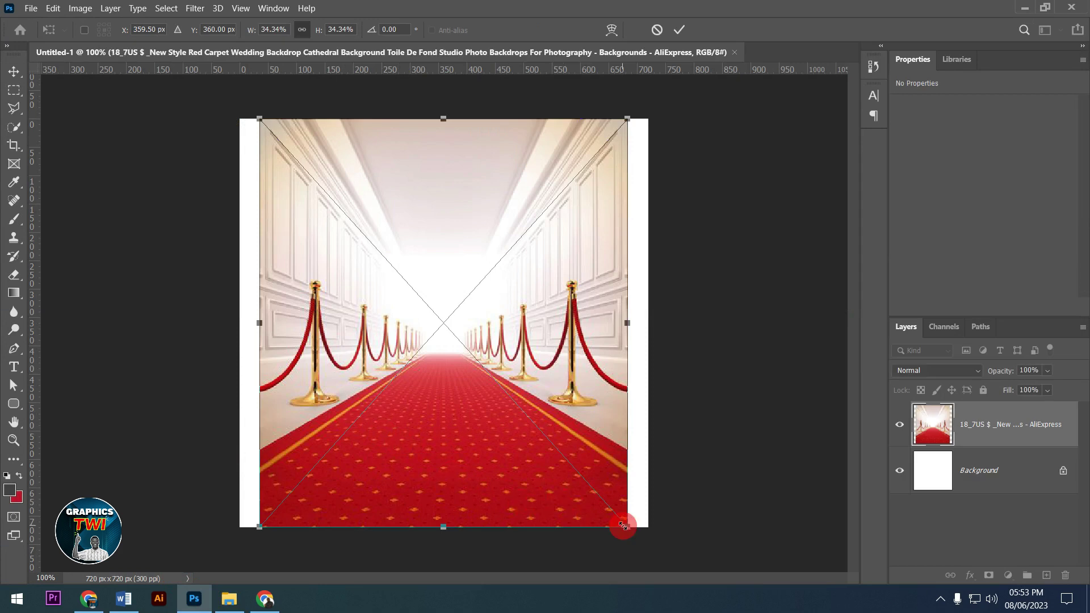
drag(624, 527, 661, 545)
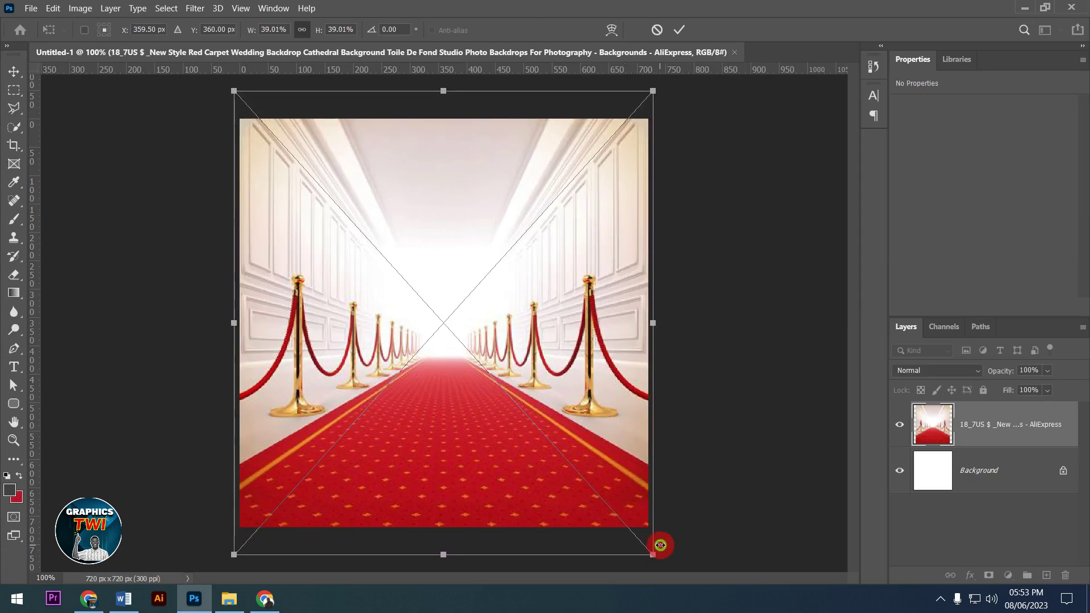
click(679, 37)
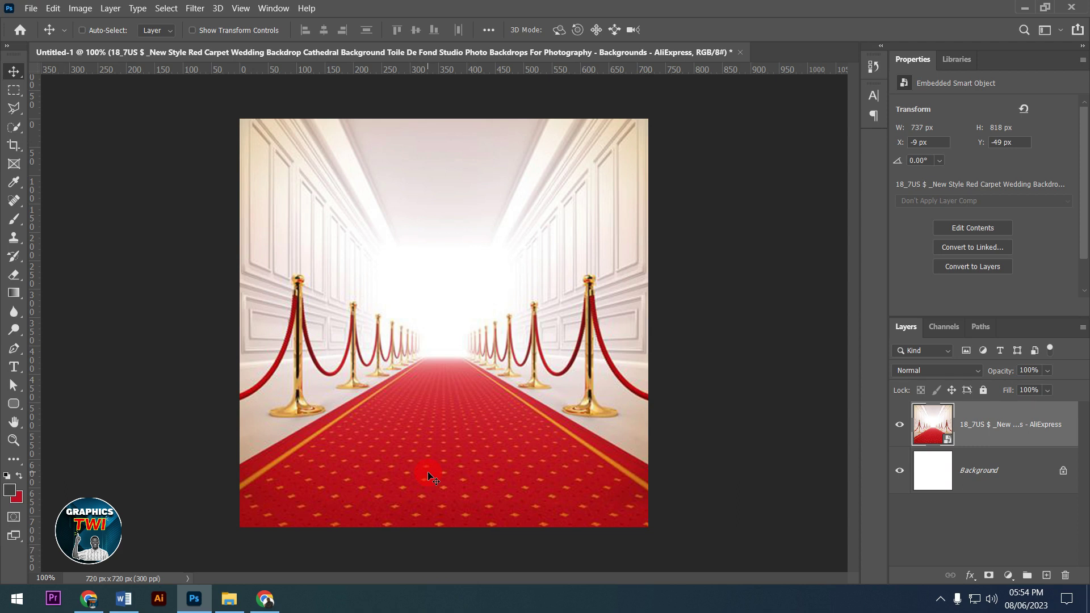
Step: Place the gold WEDDING title image and resize it to about 411 × 128 px near the top
click(227, 603)
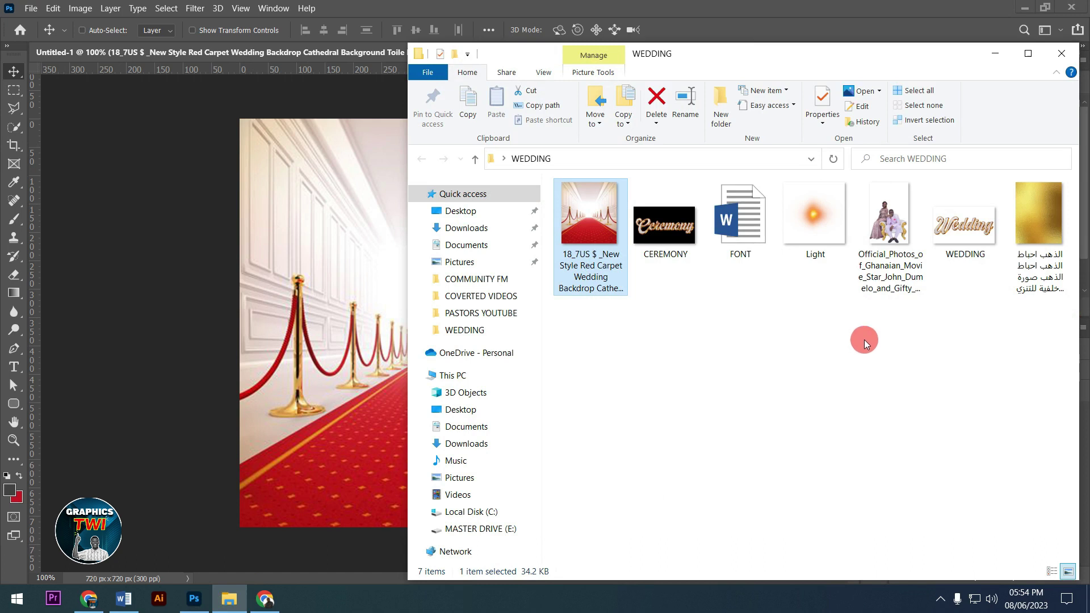
click(957, 230)
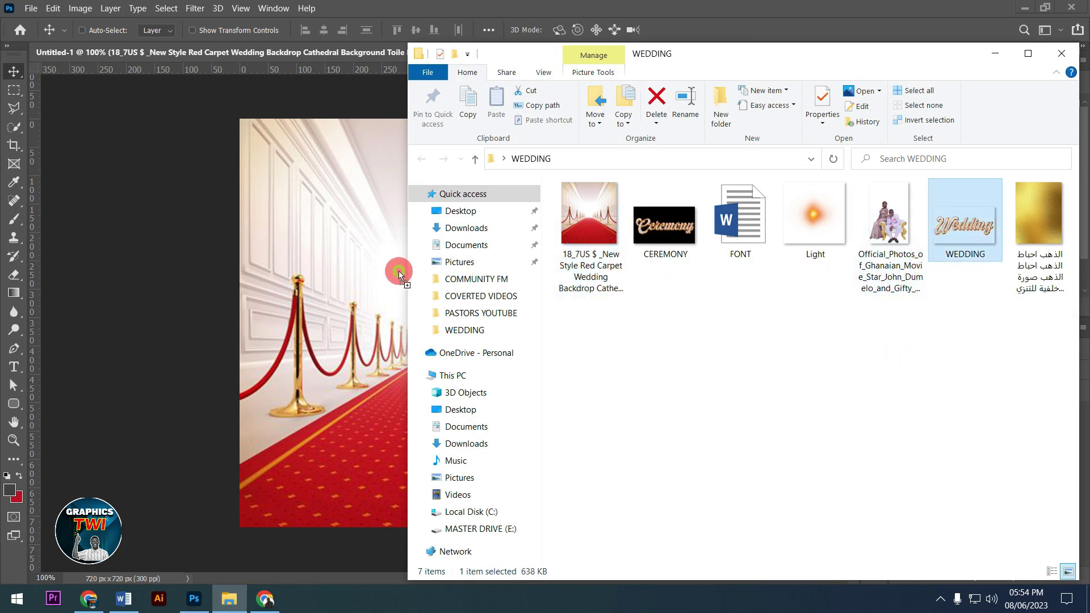
drag(398, 266, 580, 437)
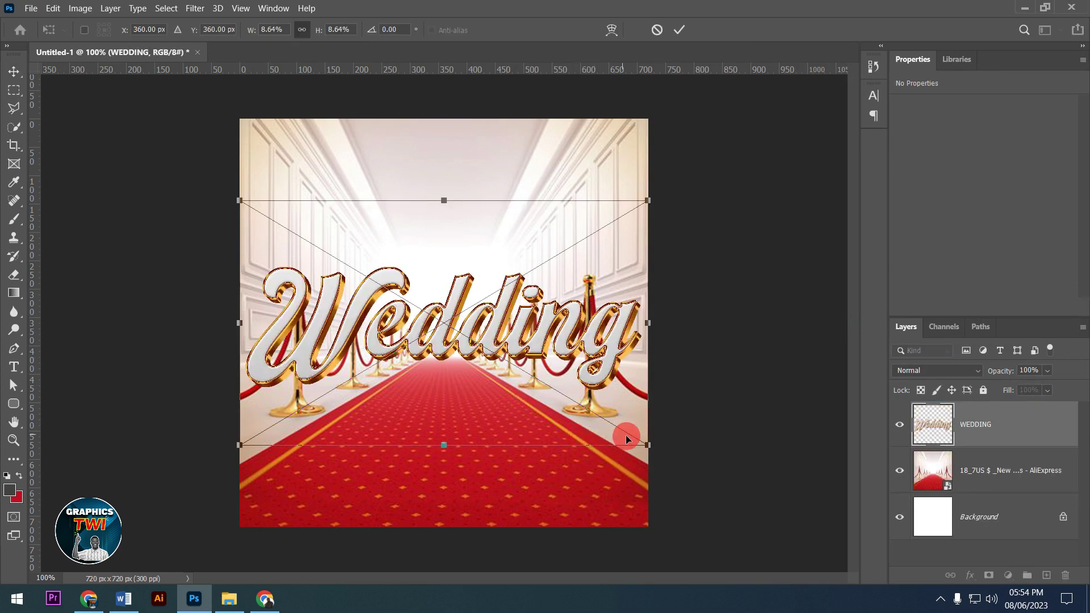
drag(648, 447, 518, 176)
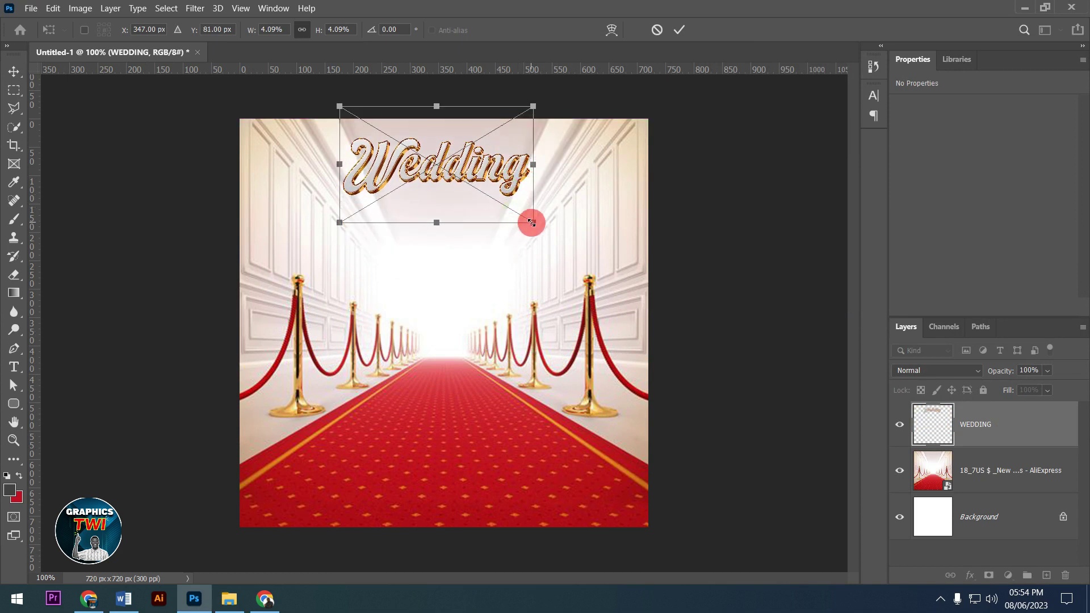
drag(532, 221, 557, 233)
drag(524, 183, 525, 178)
click(681, 28)
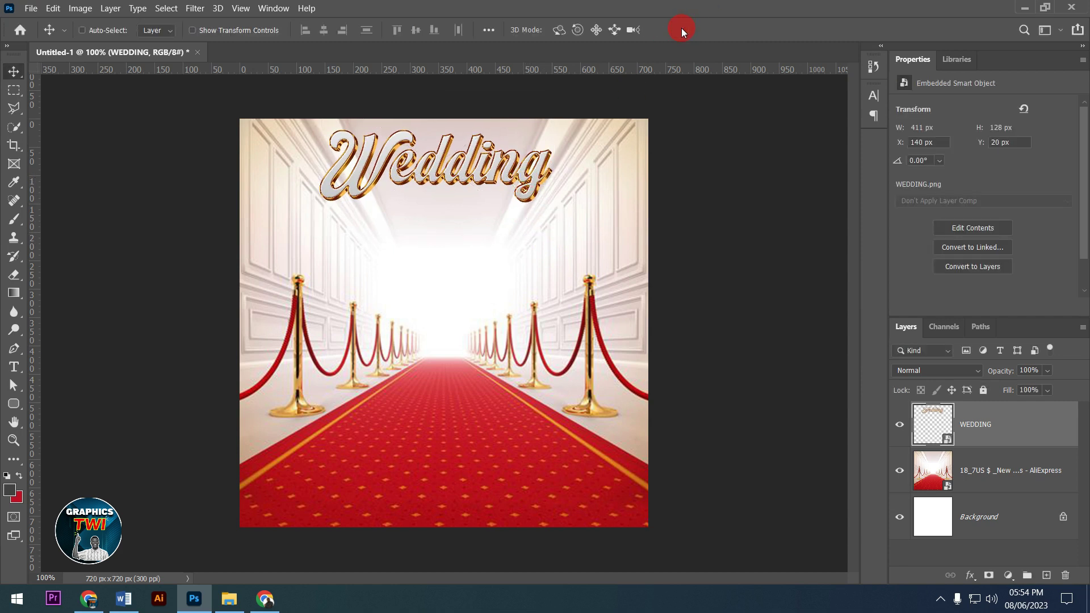
Step: Centre the Wedding title horizontally on the canvas
key(ctrl+a)
click(326, 32)
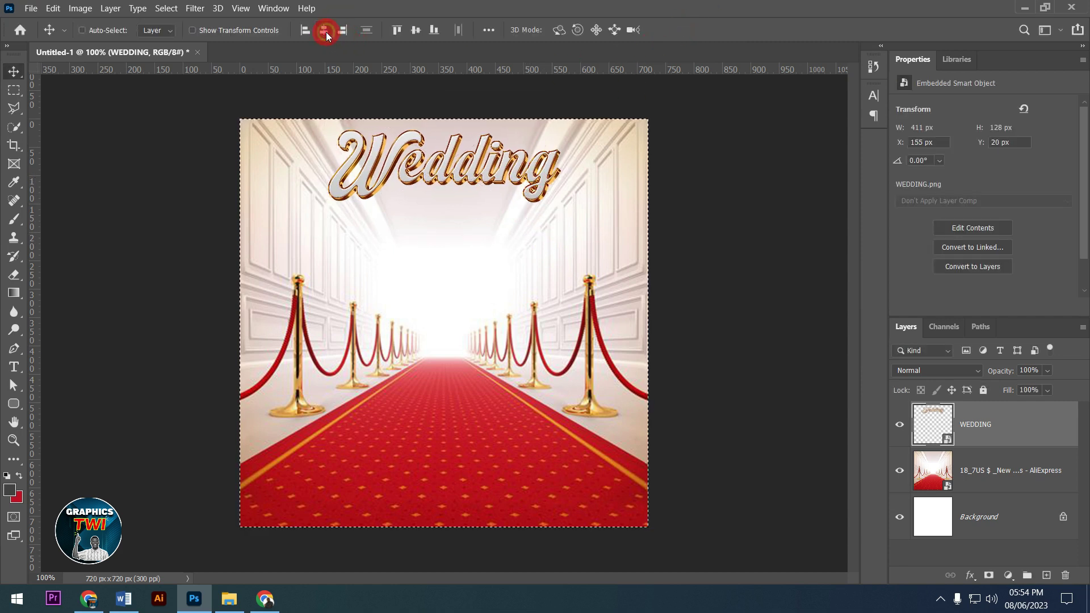
key(ctrl+d)
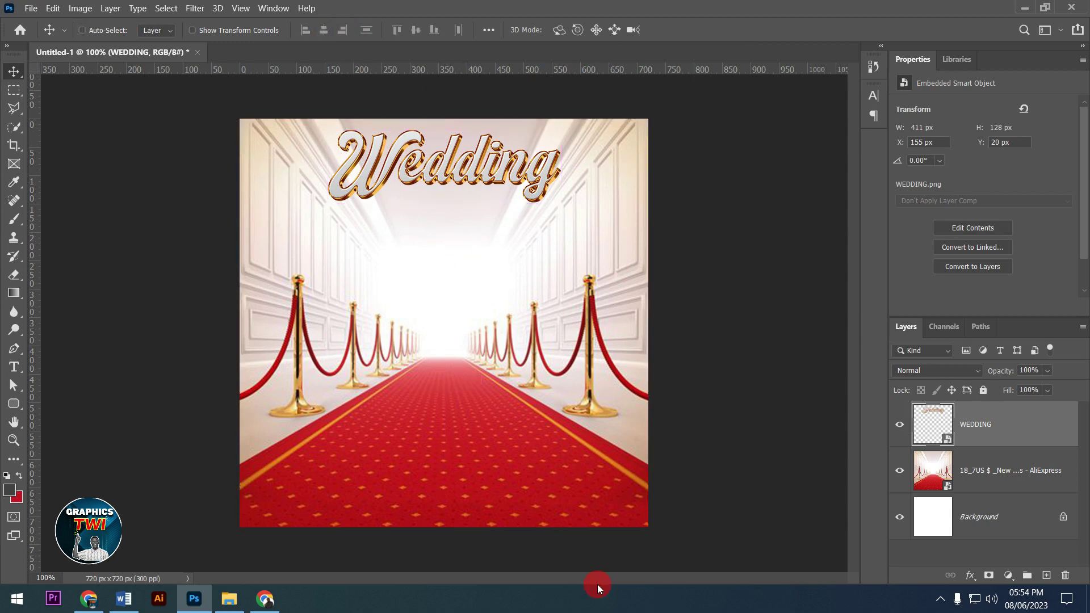
Step: Place CEREMONY.png, shrink it to 262 × 82 px, tilt it −7.02° and nudge it beneath Wedding
click(229, 598)
drag(669, 264, 376, 333)
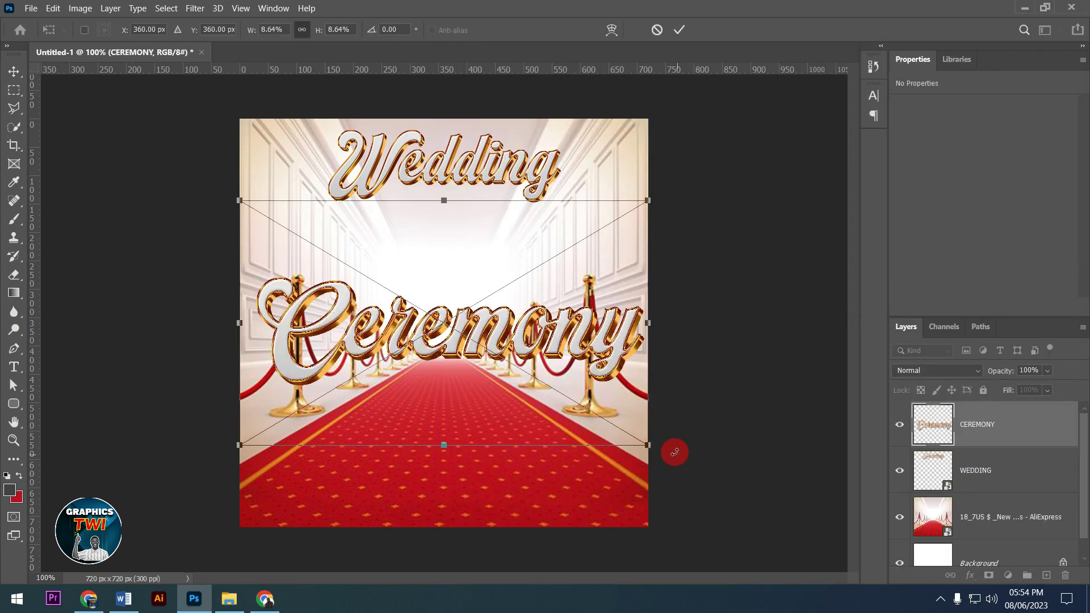
drag(646, 448, 551, 211)
drag(507, 222, 482, 207)
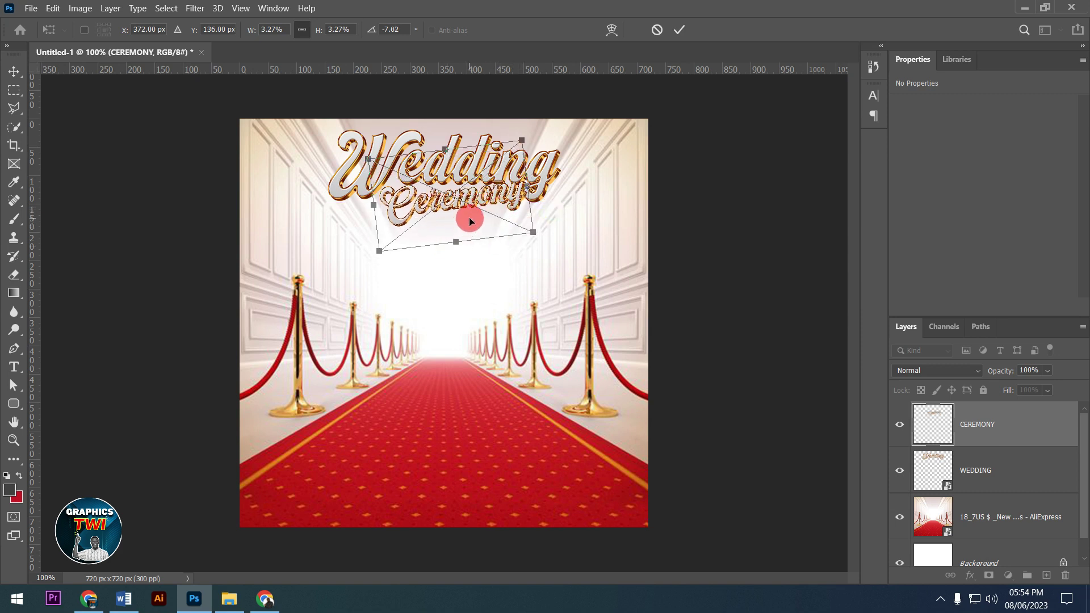
key(Down)
key(Down)
key(Down)
key(Down)
key(Down)
key(Down)
key(Down)
key(Left)
key(Left)
key(Left)
key(Left)
key(Left)
key(Up)
key(Up)
key(Up)
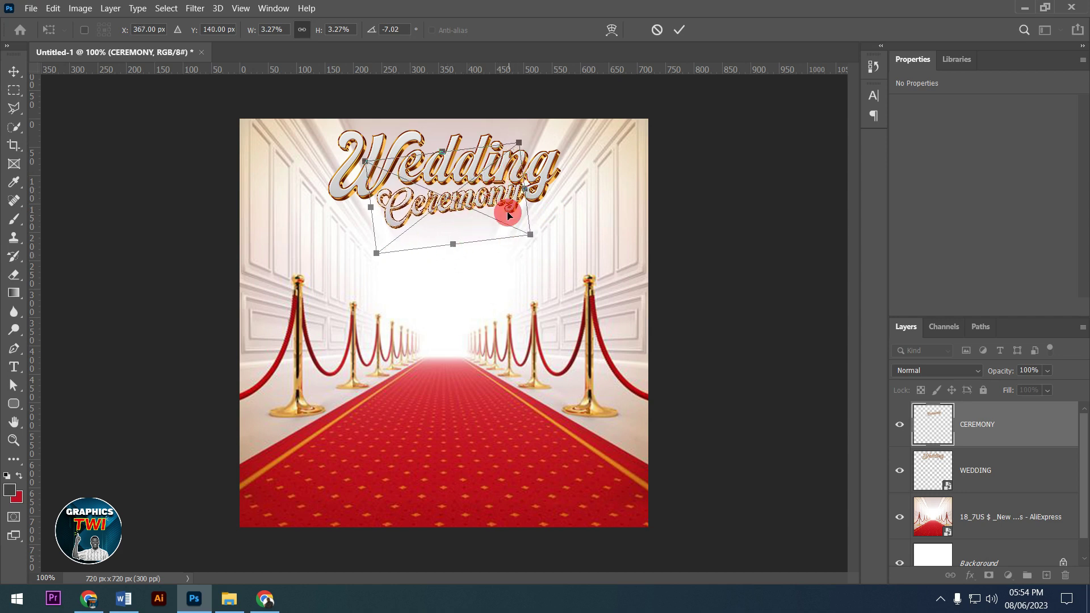
click(683, 28)
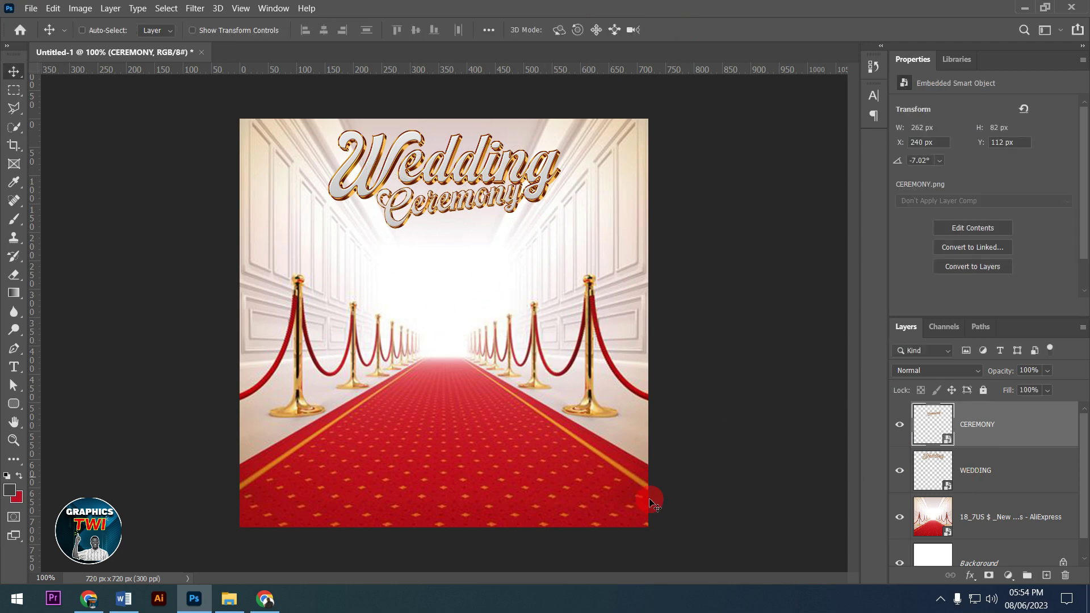
Step: Put the red-carpet backdrop layer into a group named BG
click(984, 534)
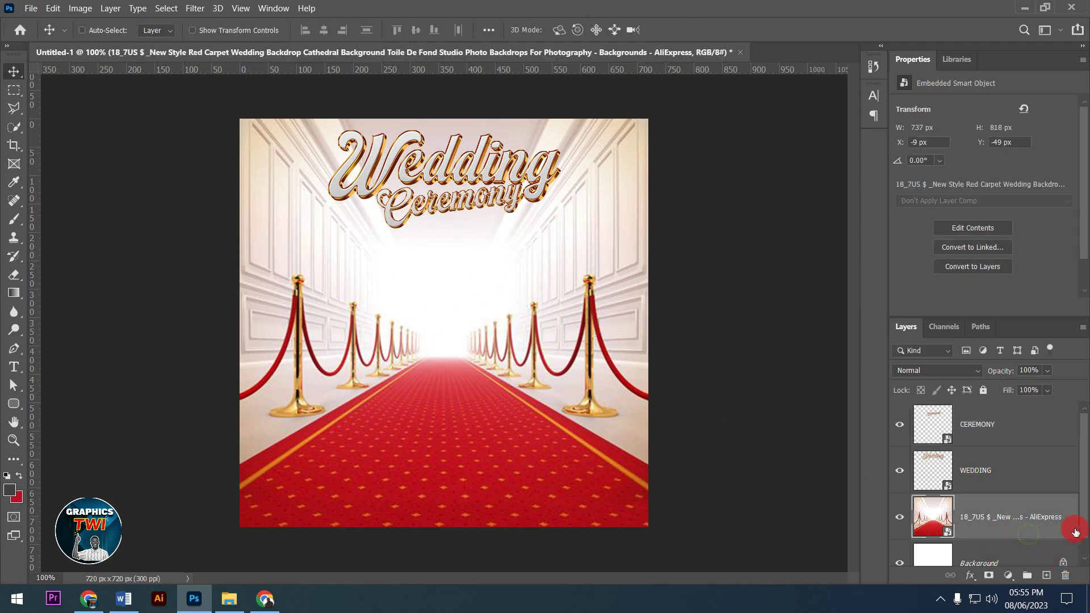
scroll(1073, 556, down, 1)
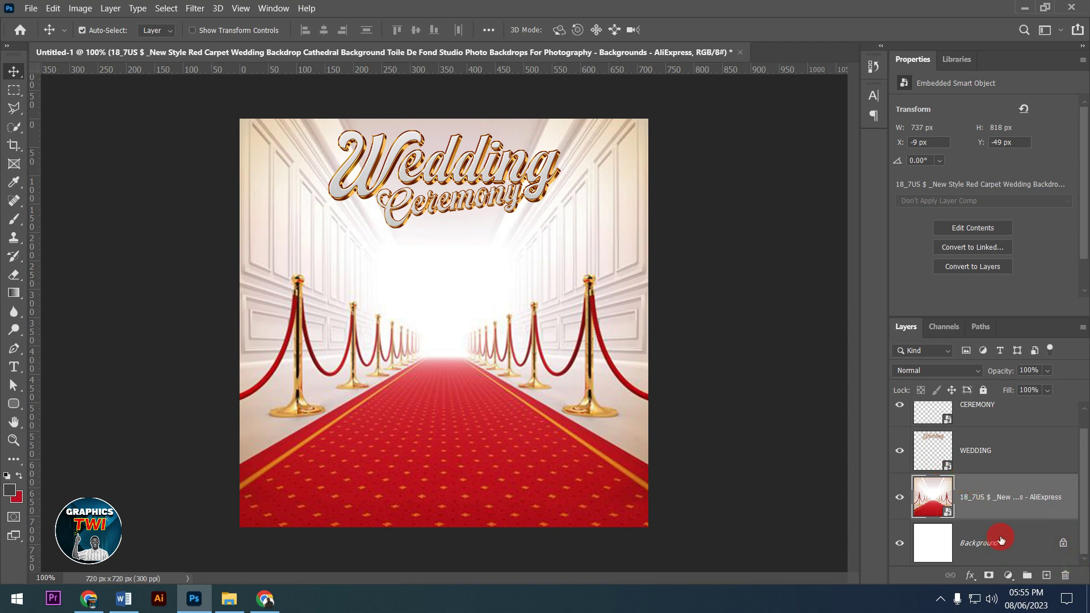
key(ctrl+g)
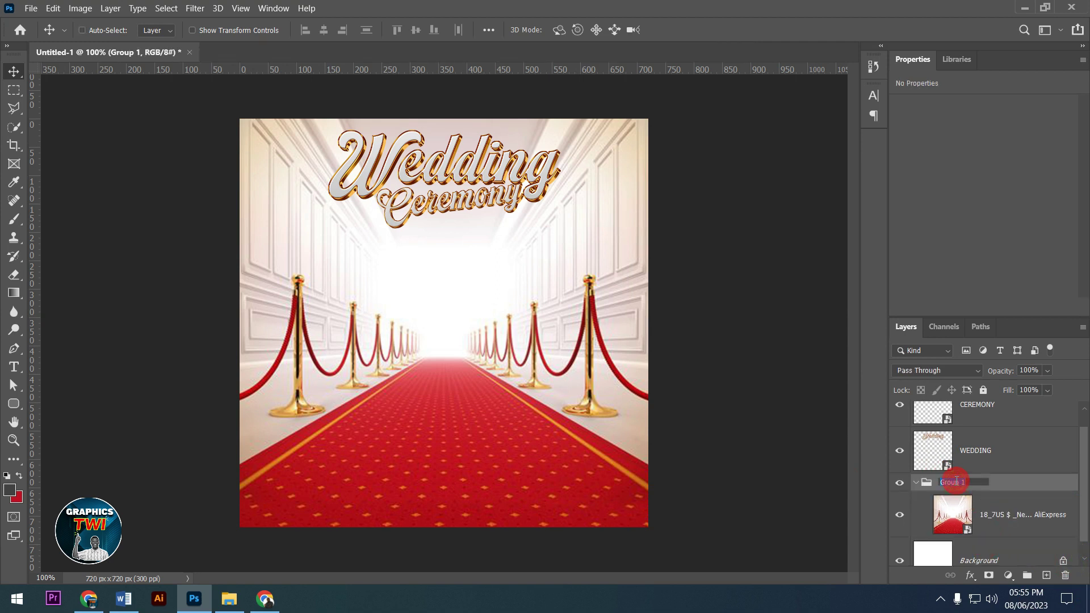
text(BG)
click(910, 484)
click(910, 484)
Step: Group the WEDDING and CEREMONY title layers into a group named HEAD
click(985, 479)
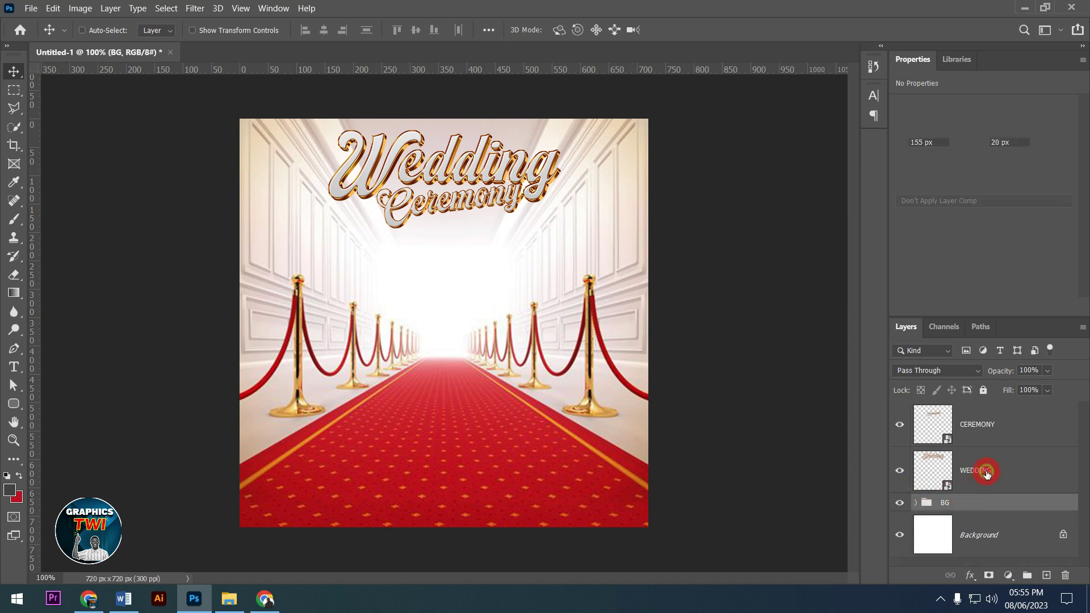
shift+click(990, 436)
key(ctrl+g)
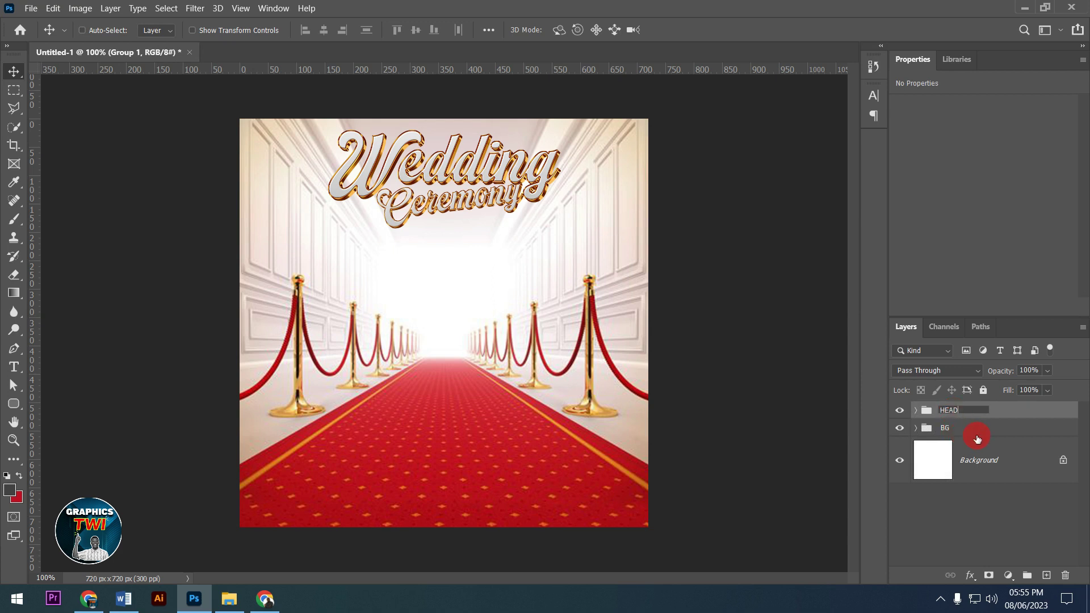
click(1003, 416)
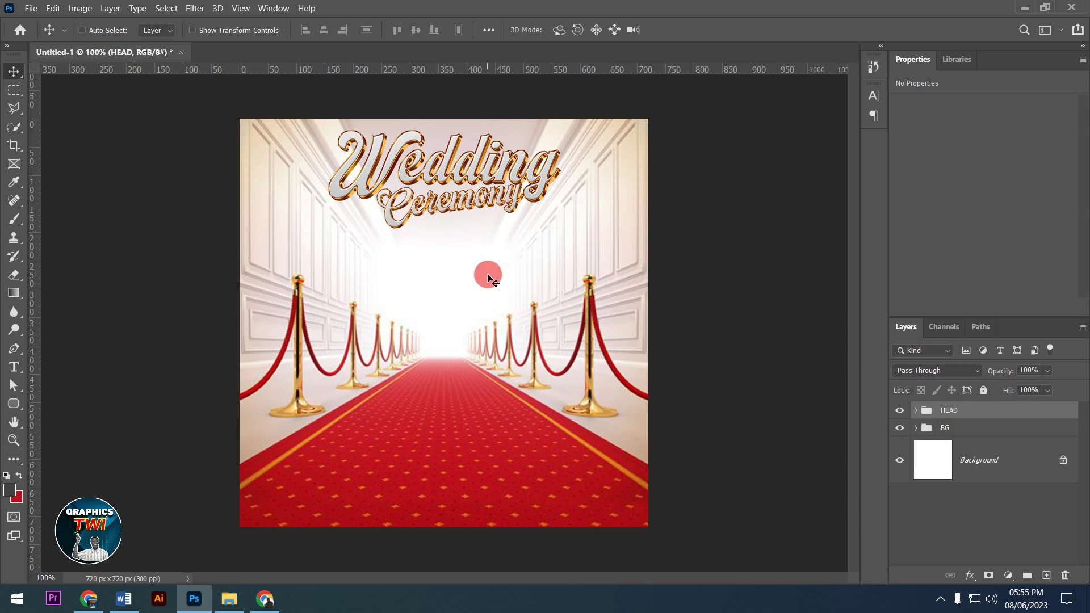
Step: Place the Light image over the title and shrink it to about 44 percent
click(228, 596)
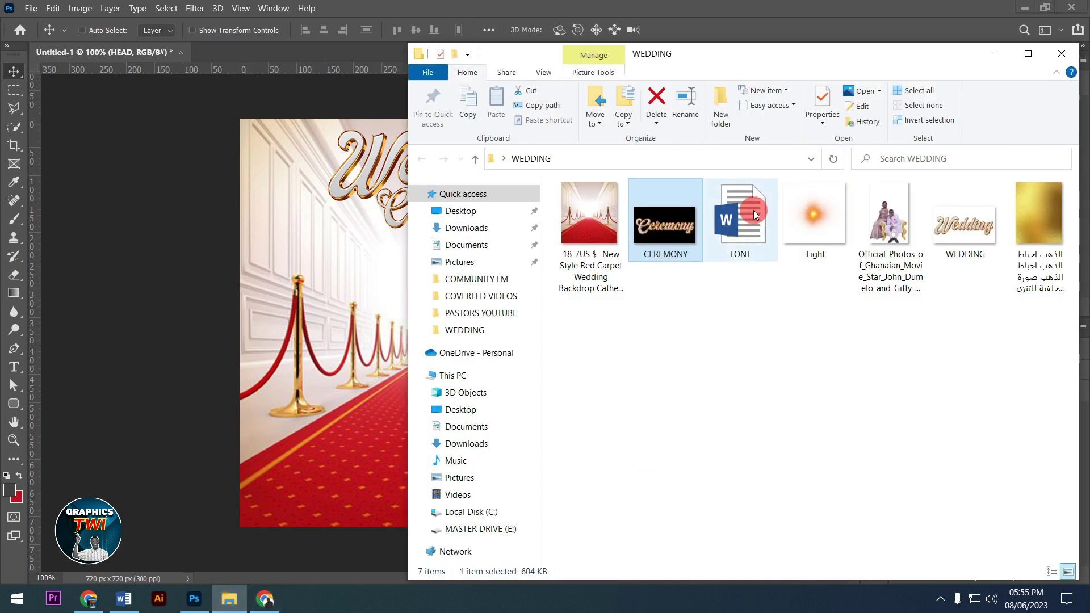
click(817, 219)
click(322, 290)
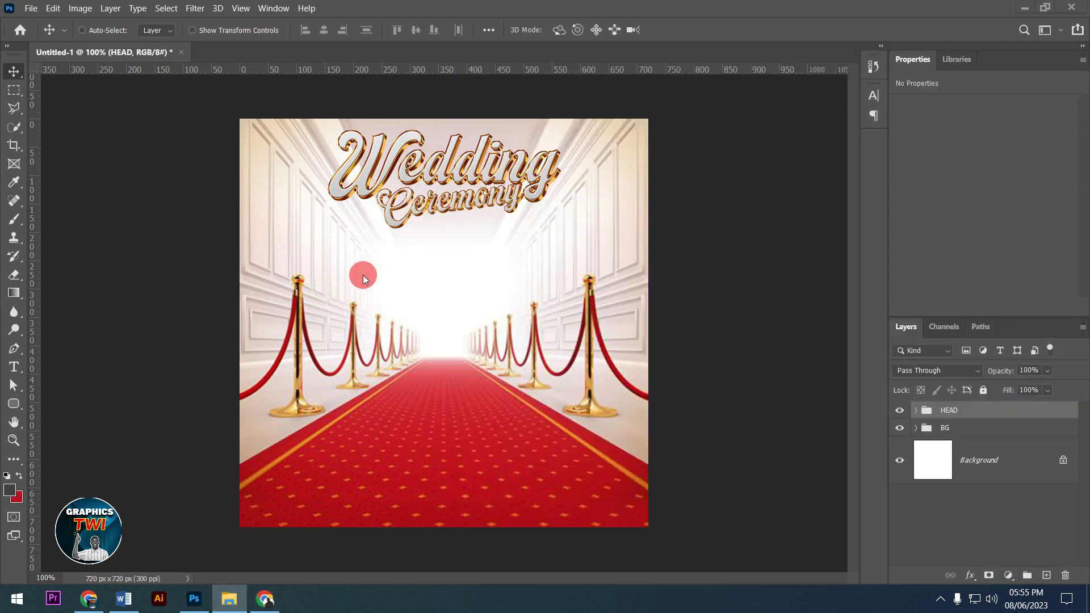
drag(363, 275, 486, 292)
drag(475, 359, 484, 199)
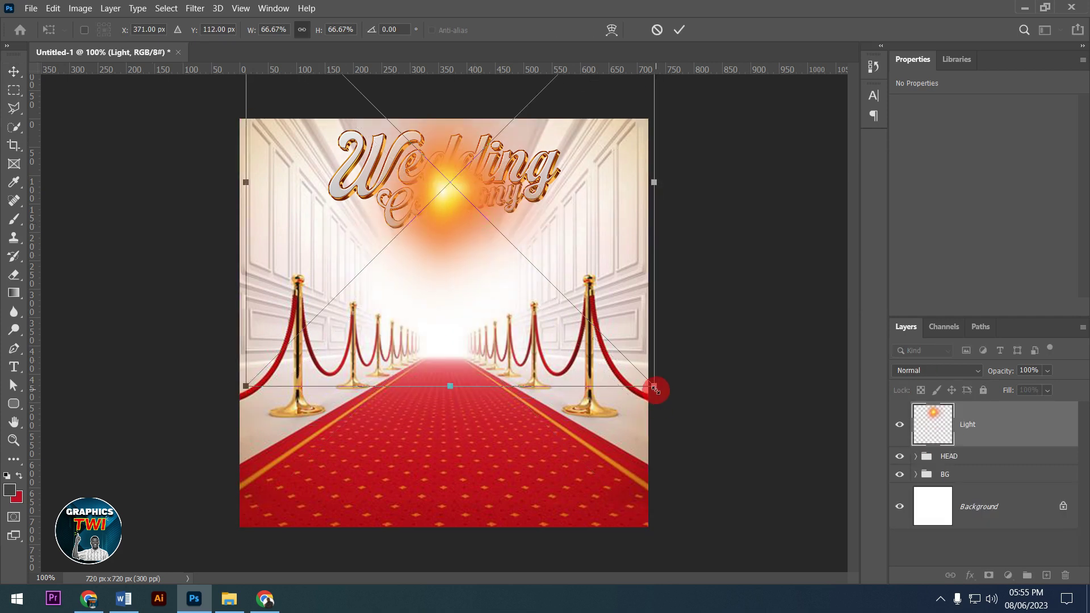
drag(654, 390, 605, 303)
click(679, 30)
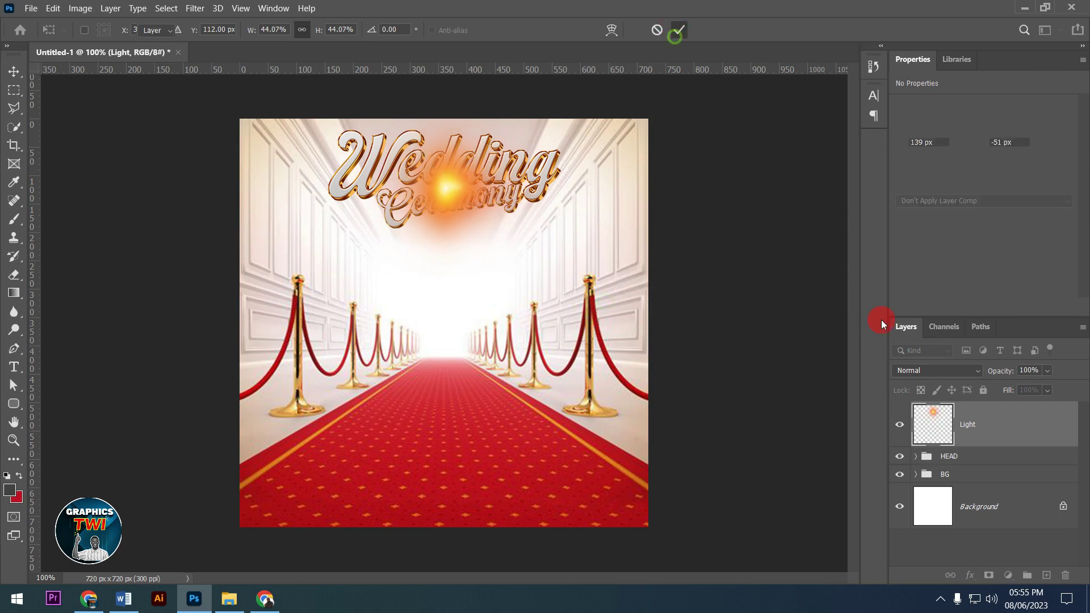
Step: Set the Light glow to Screen blend mode and enlarge it to about 120 percent over the title
click(929, 372)
click(911, 344)
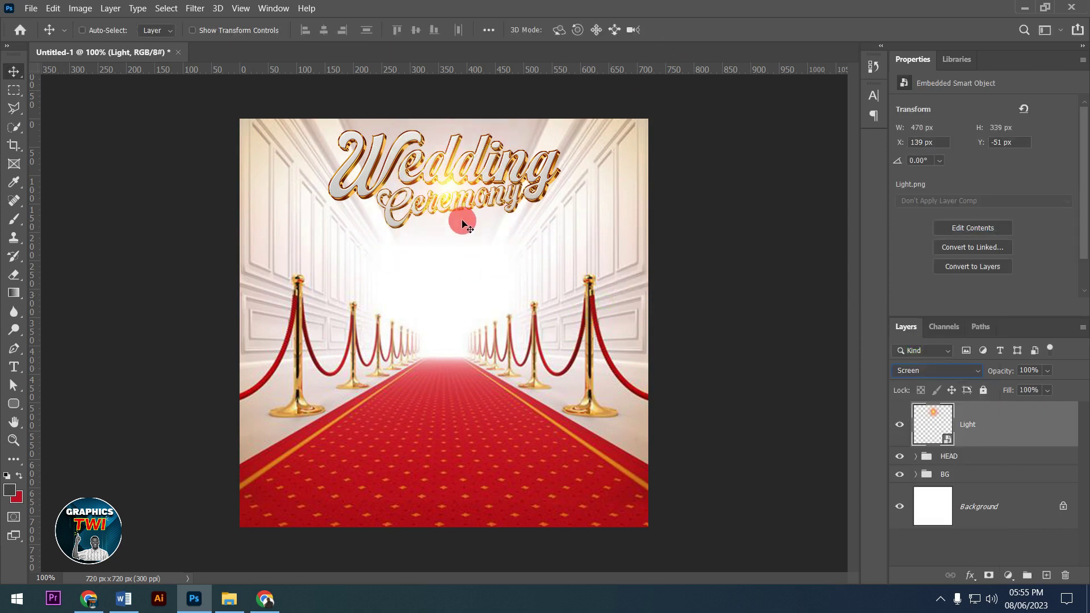
drag(440, 194, 432, 194)
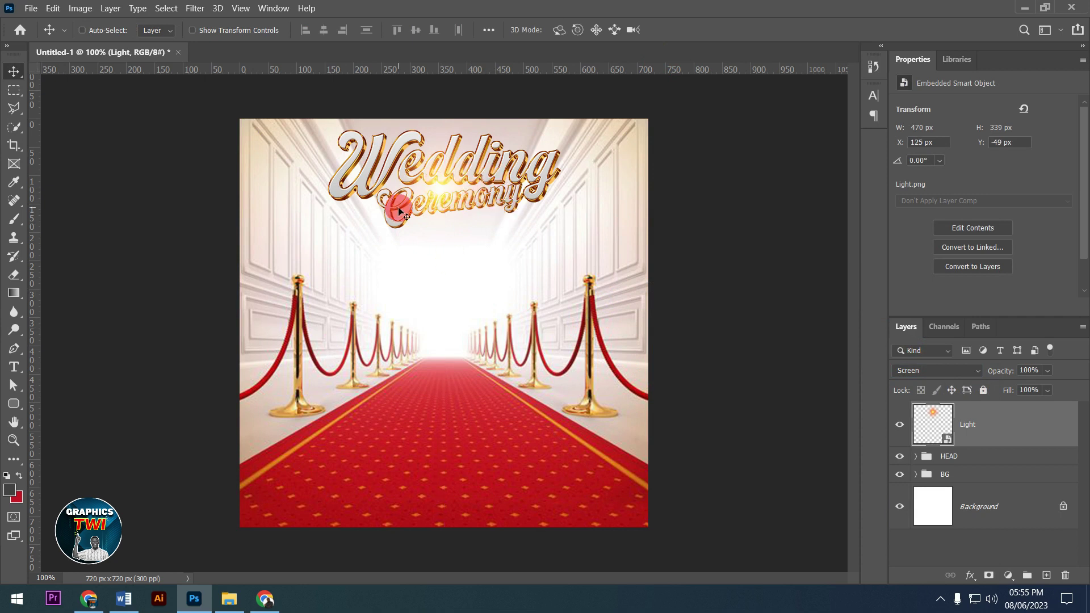
click(967, 463)
click(980, 429)
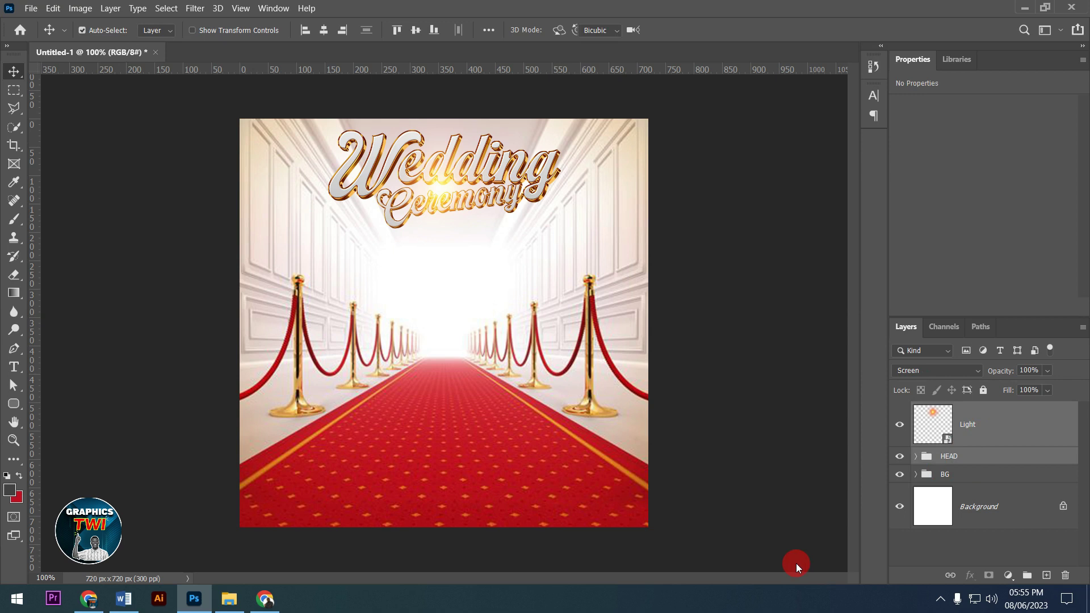
key(ctrl+t)
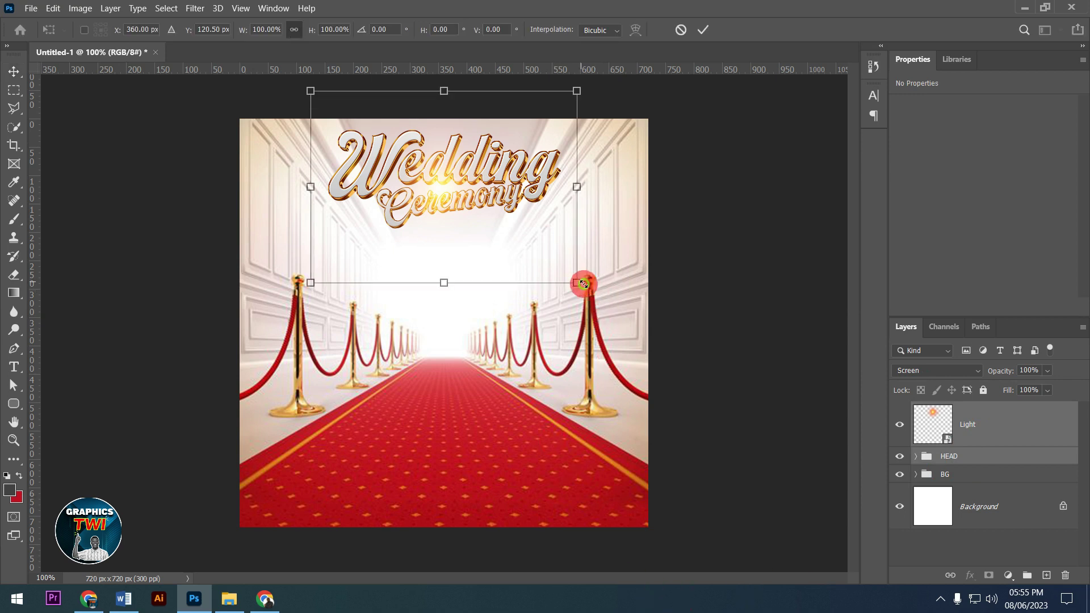
drag(583, 284, 604, 302)
click(702, 27)
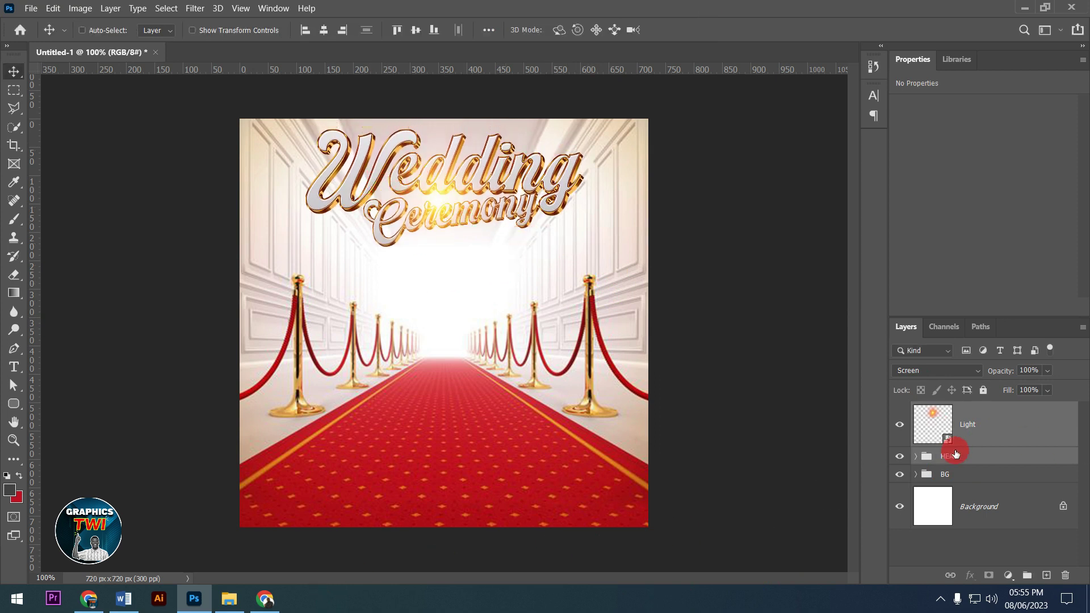
Step: Put the Light layer into a group named LIGHT
click(979, 425)
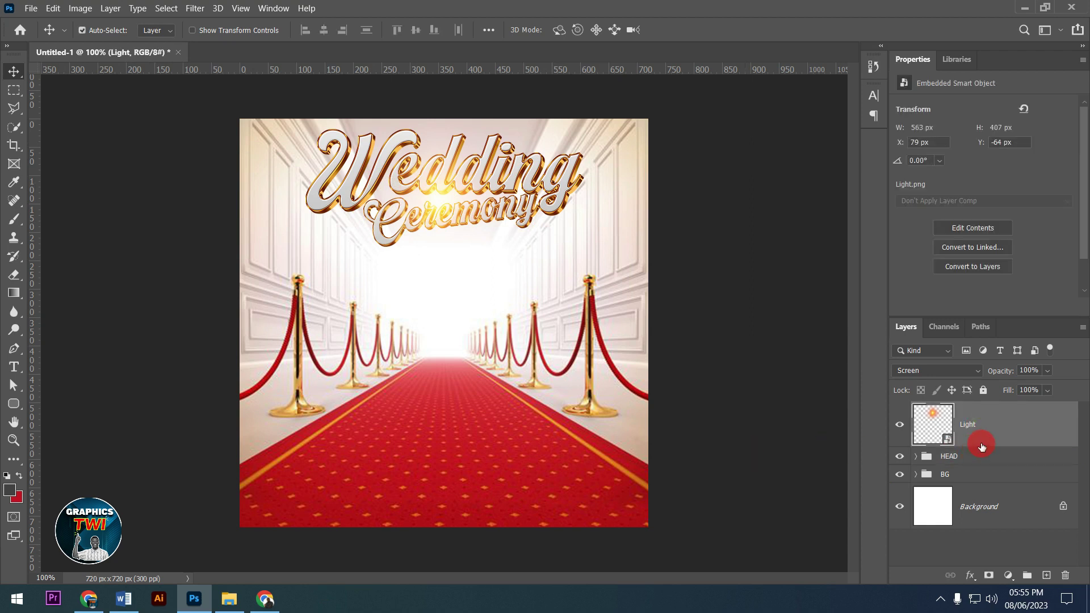
key(ctrl+g)
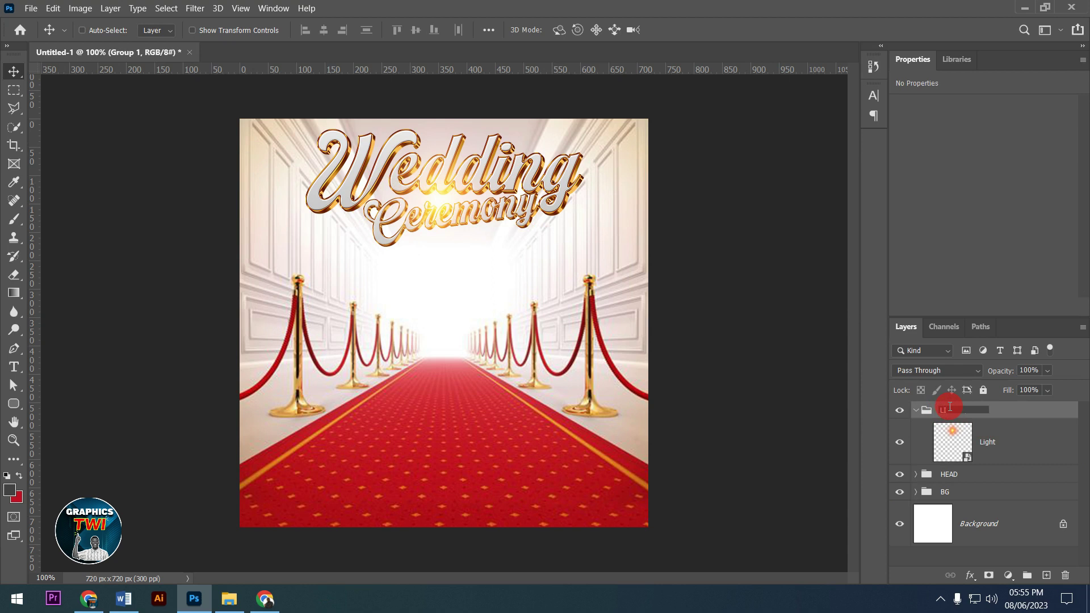
click(925, 412)
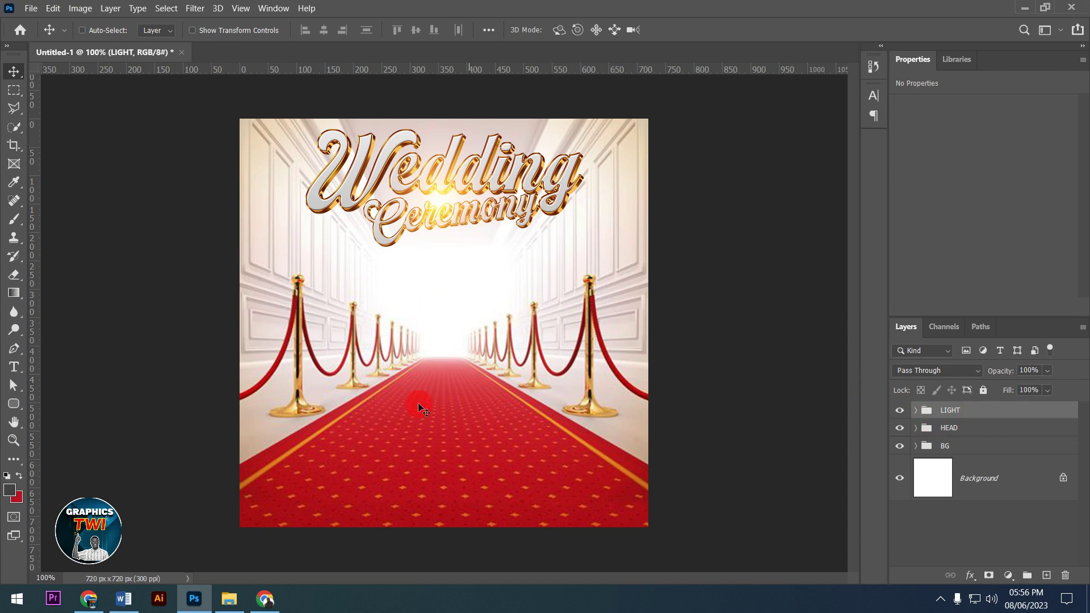
Step: Place the couple photo at 384 × 616 px on the gold chair, centred on the red carpet
click(221, 605)
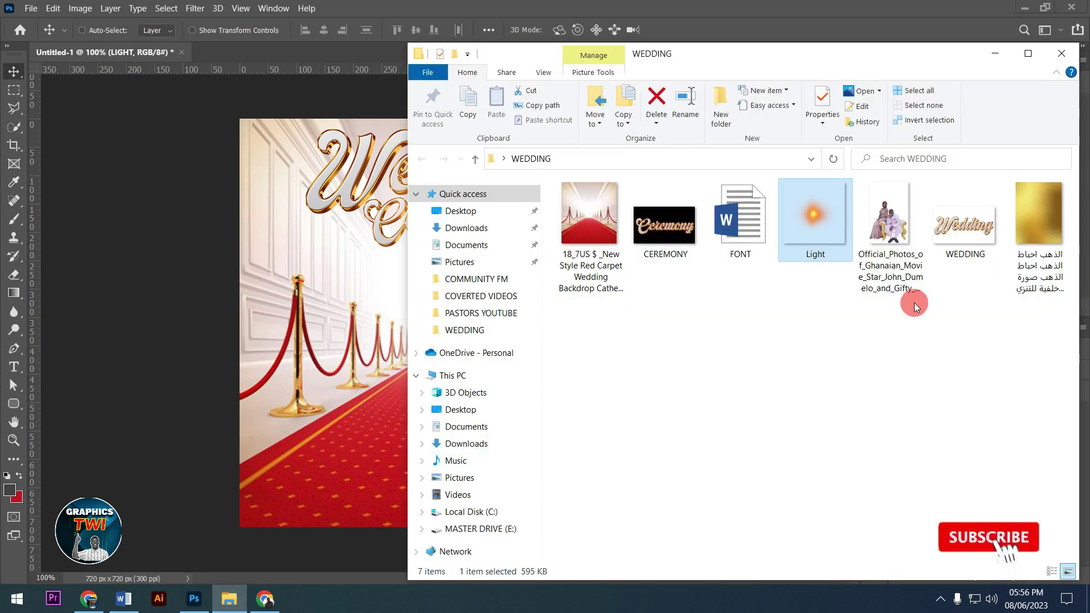
click(866, 277)
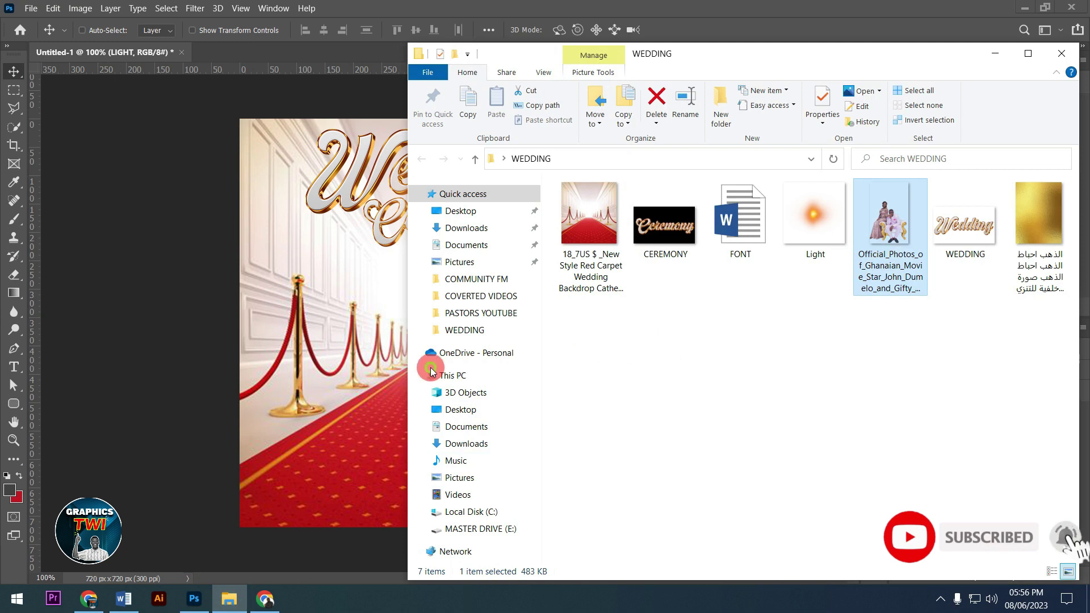
drag(333, 376, 340, 372)
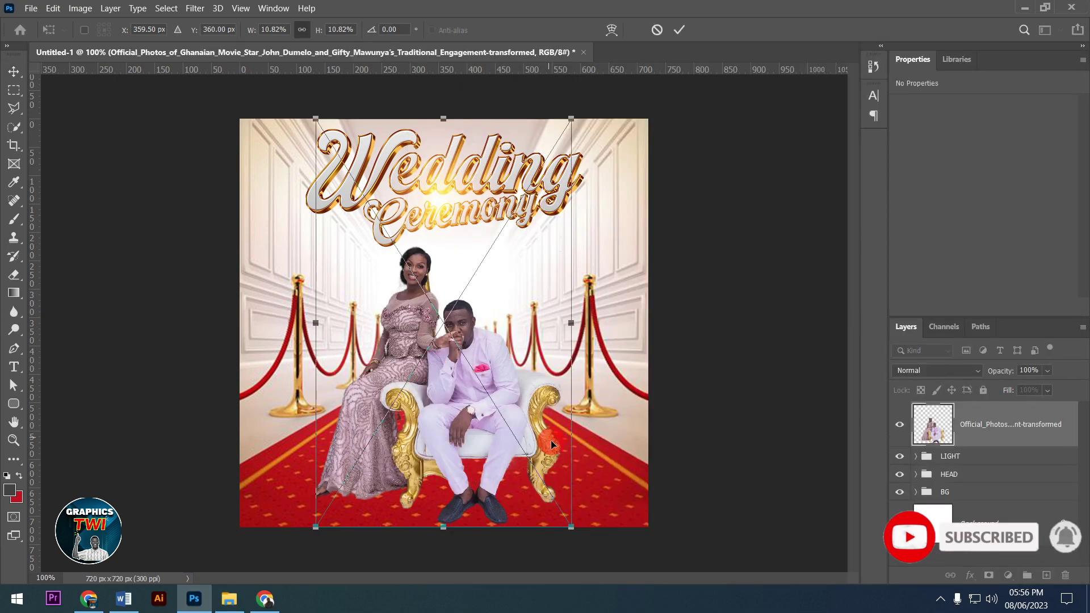
drag(520, 380, 526, 331)
drag(577, 480, 544, 422)
drag(501, 297, 514, 319)
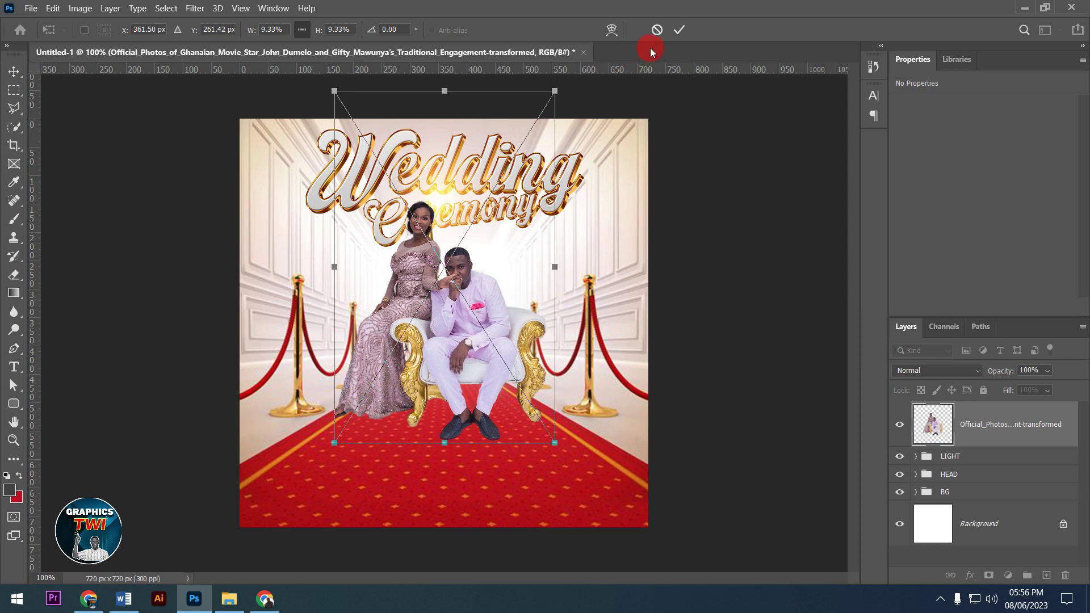
double_click(491, 332)
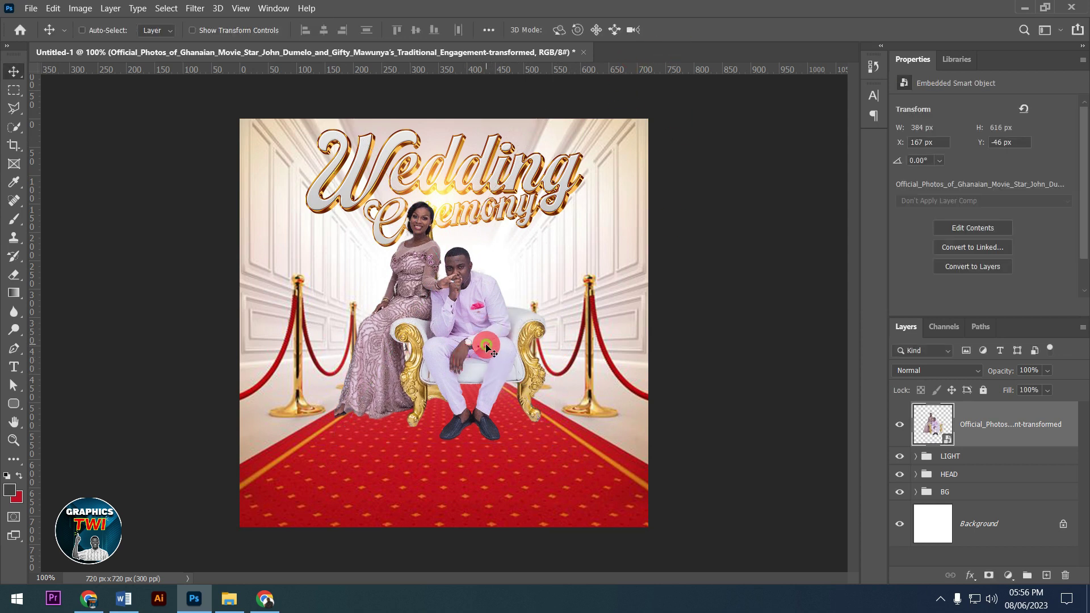
drag(486, 347, 494, 349)
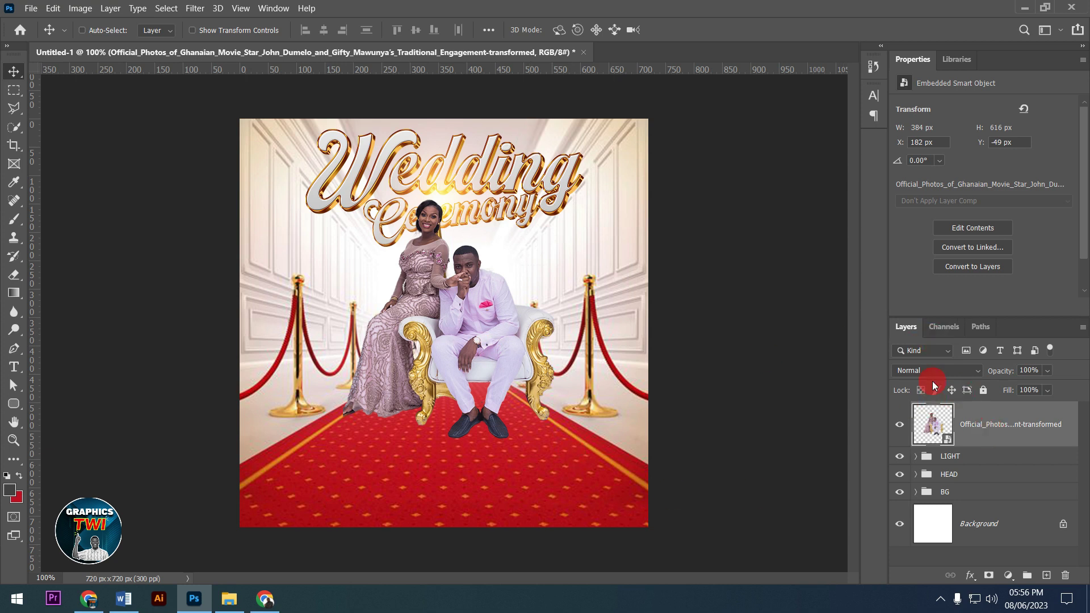
right_click(1013, 433)
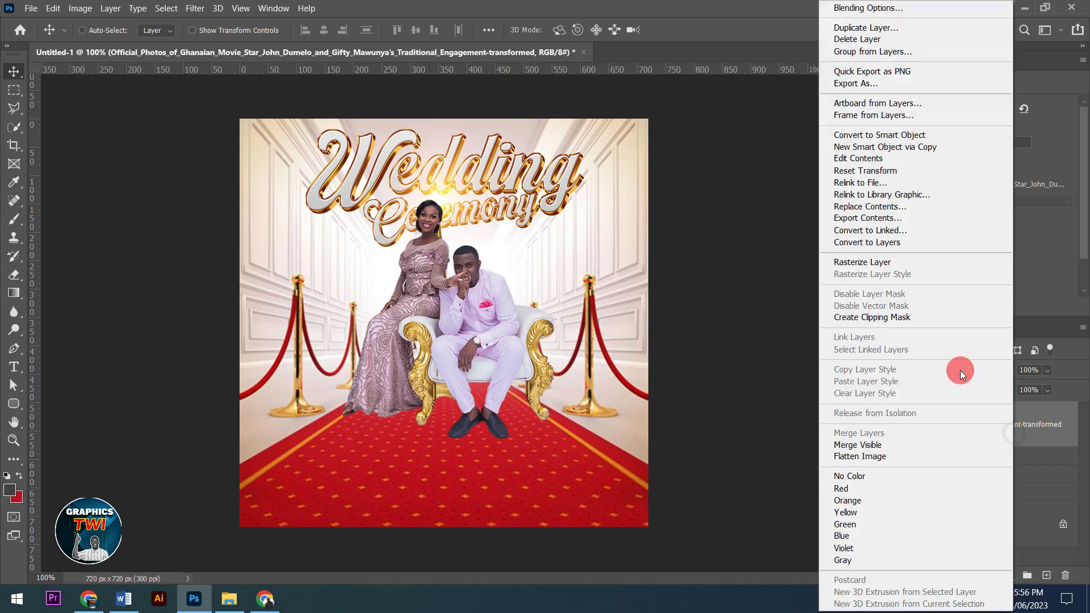
Step: Rasterize the couple layer and apply Camera Raw: Temperature +21, Contrast +57, Texture +44, Clarity +60
click(862, 264)
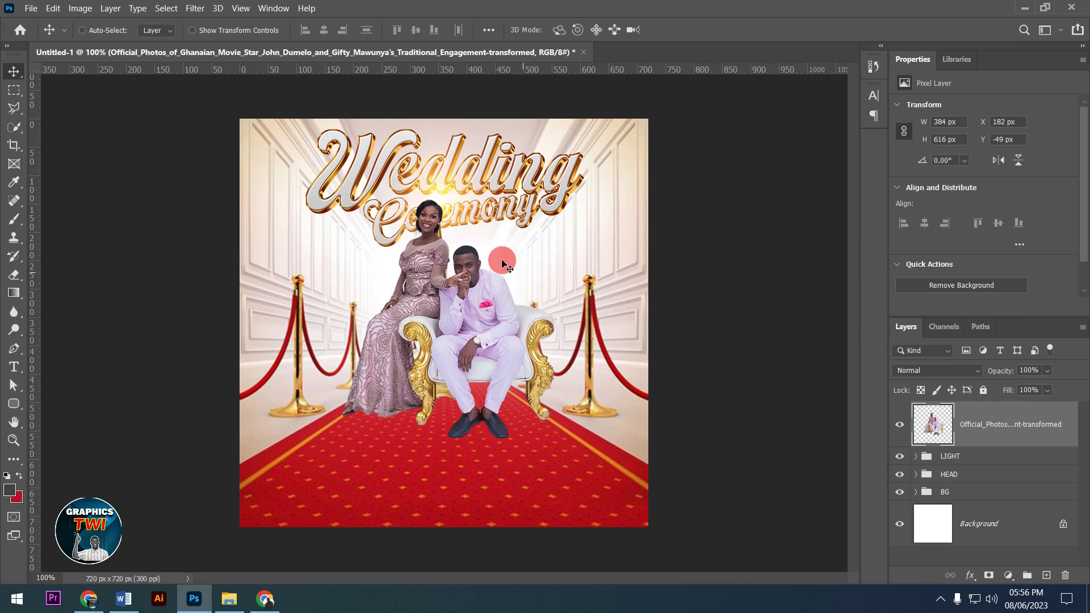
click(198, 11)
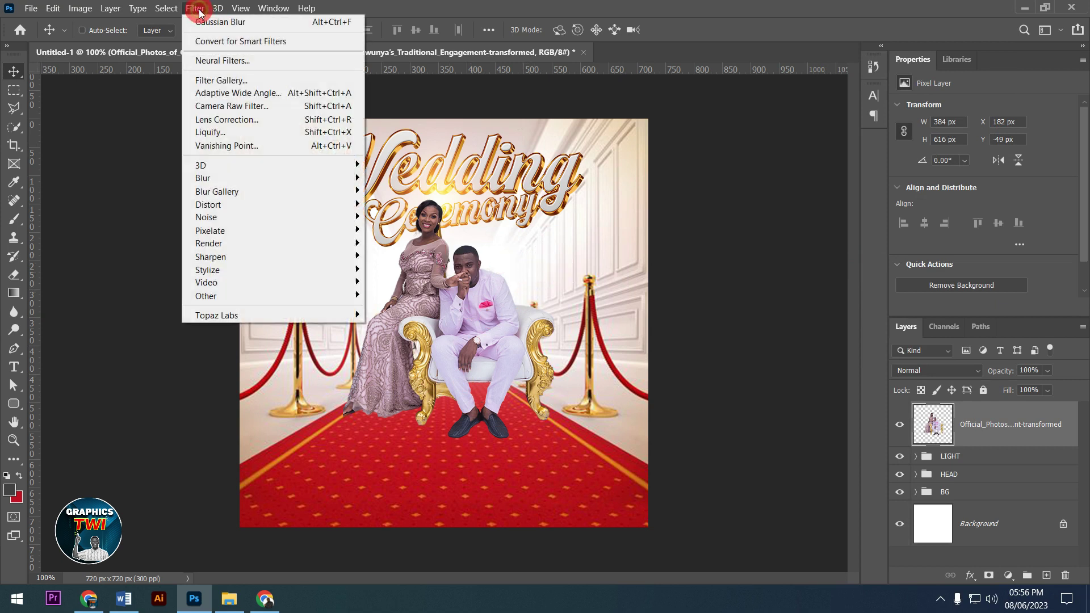
click(231, 107)
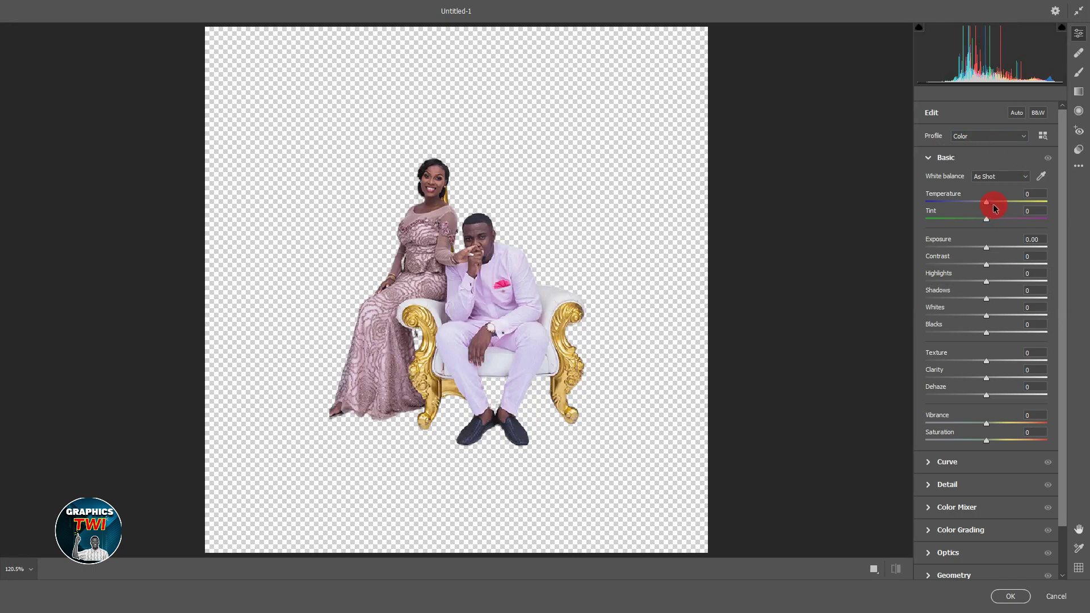
drag(994, 202, 998, 202)
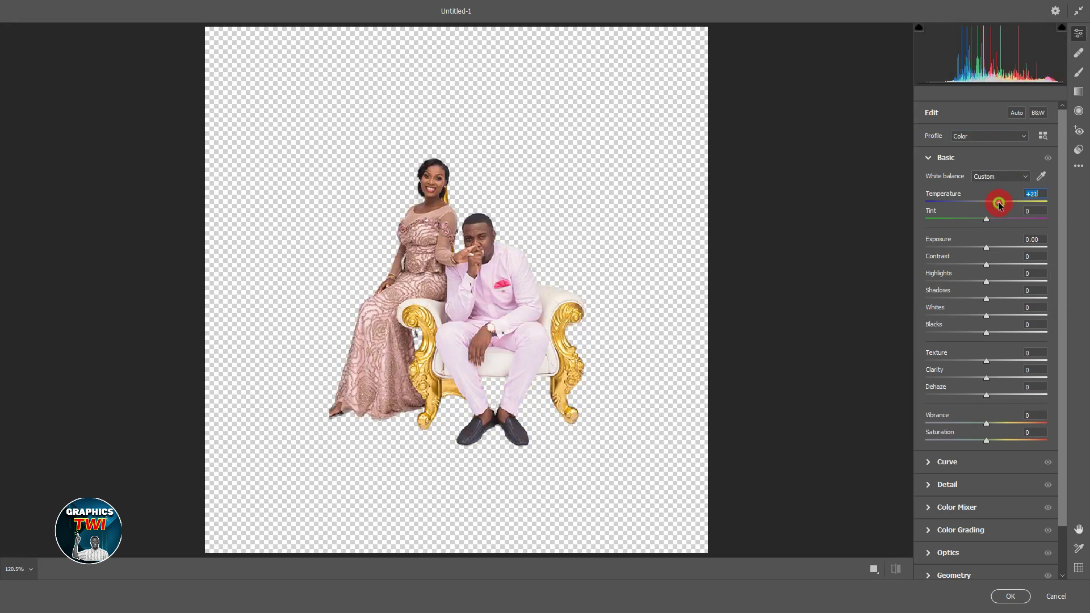
drag(996, 265, 1020, 265)
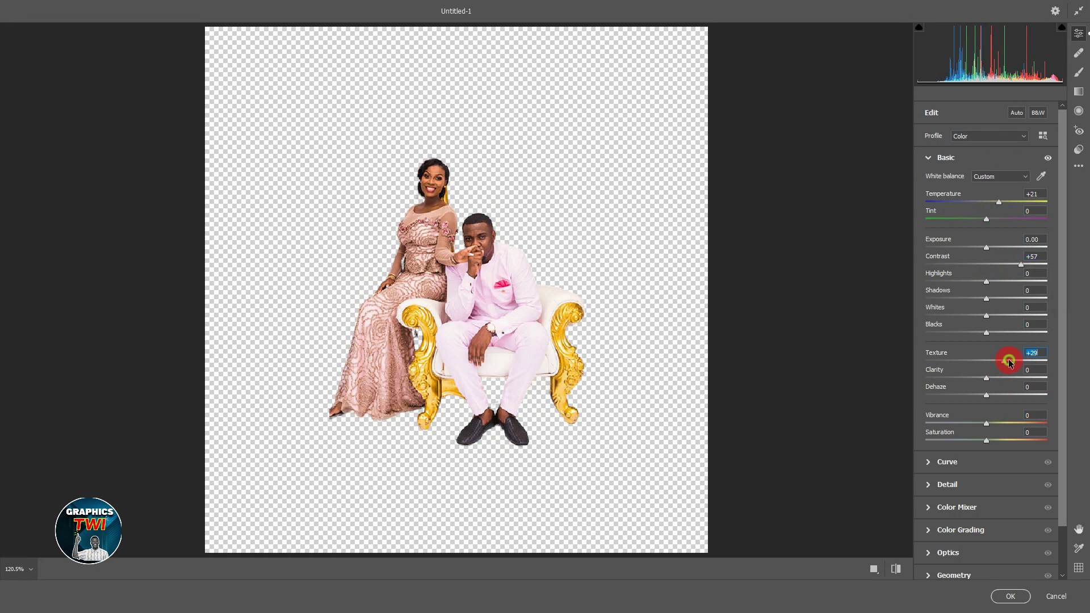
drag(1009, 362, 1015, 364)
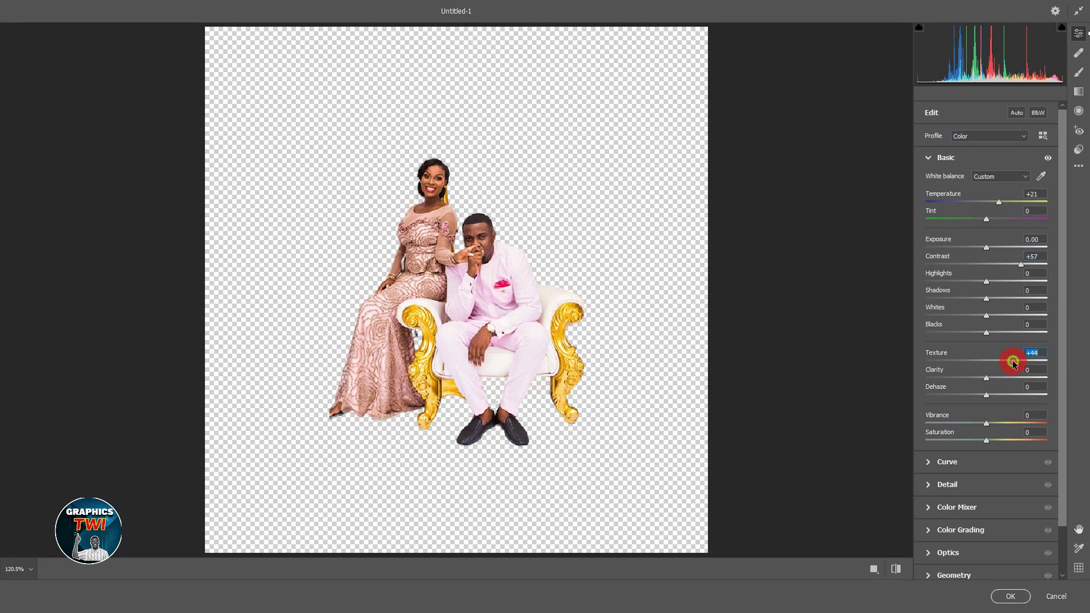
drag(1022, 381, 1023, 380)
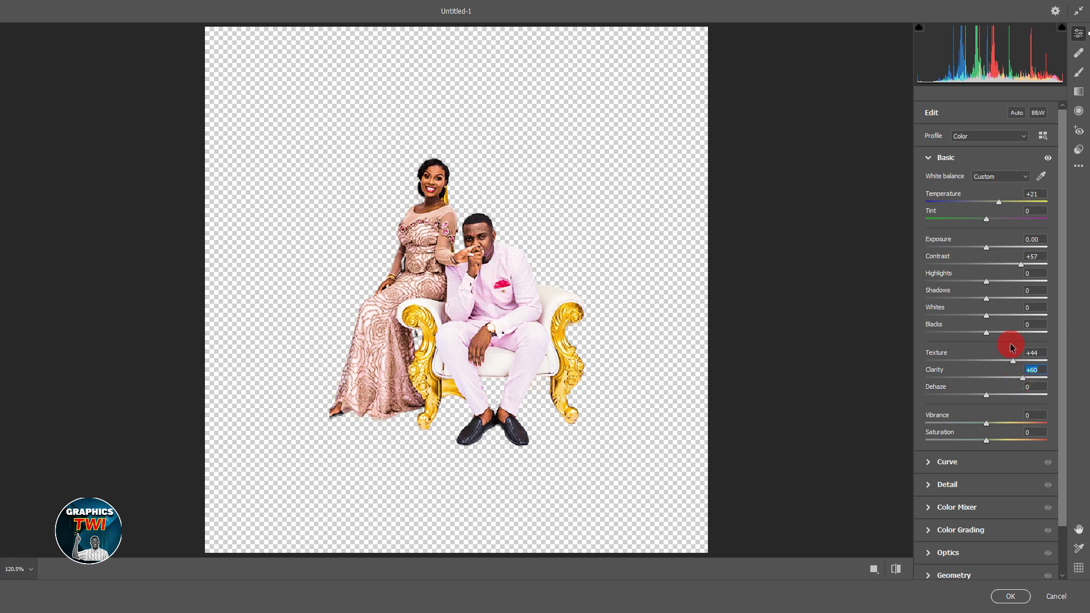
click(1010, 597)
click(437, 261)
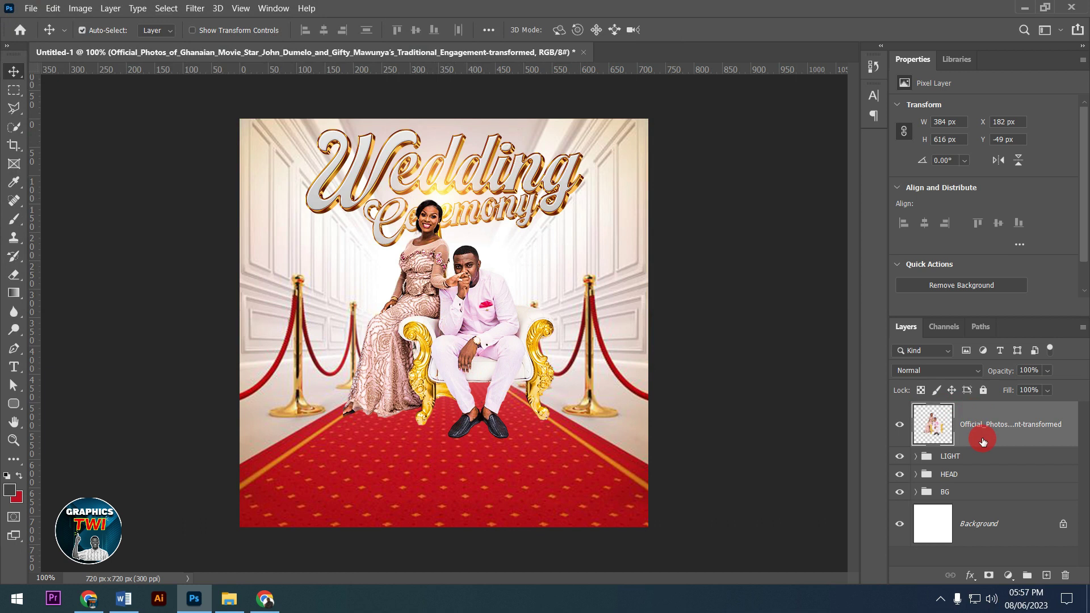
Step: Put the couple photo layer into a group named IMAGE
key(ctrl+g)
double_click(952, 410)
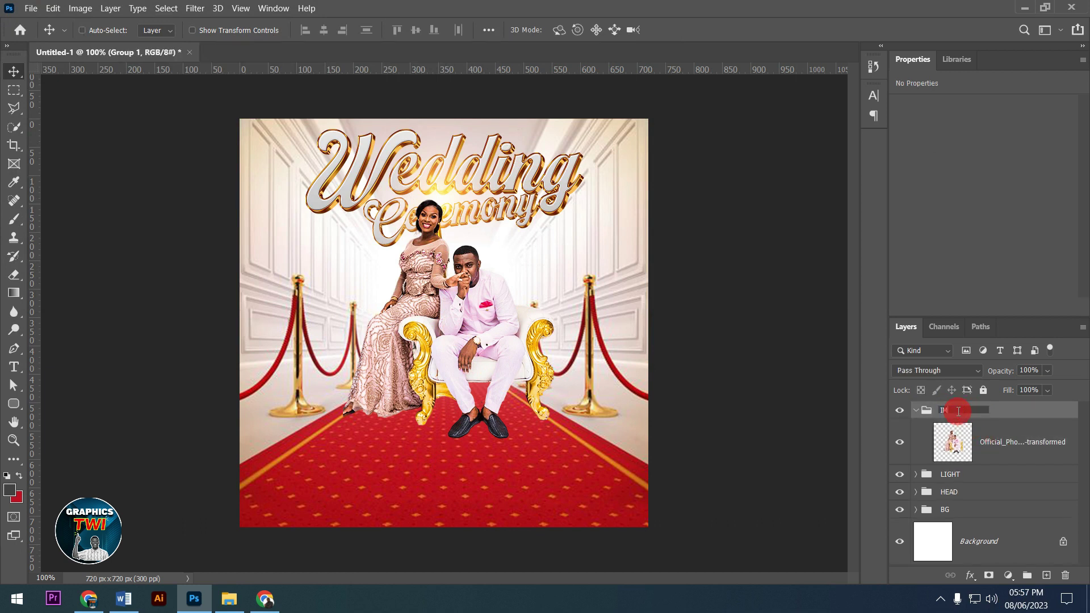
text(IMAGE)
key(Return)
click(915, 409)
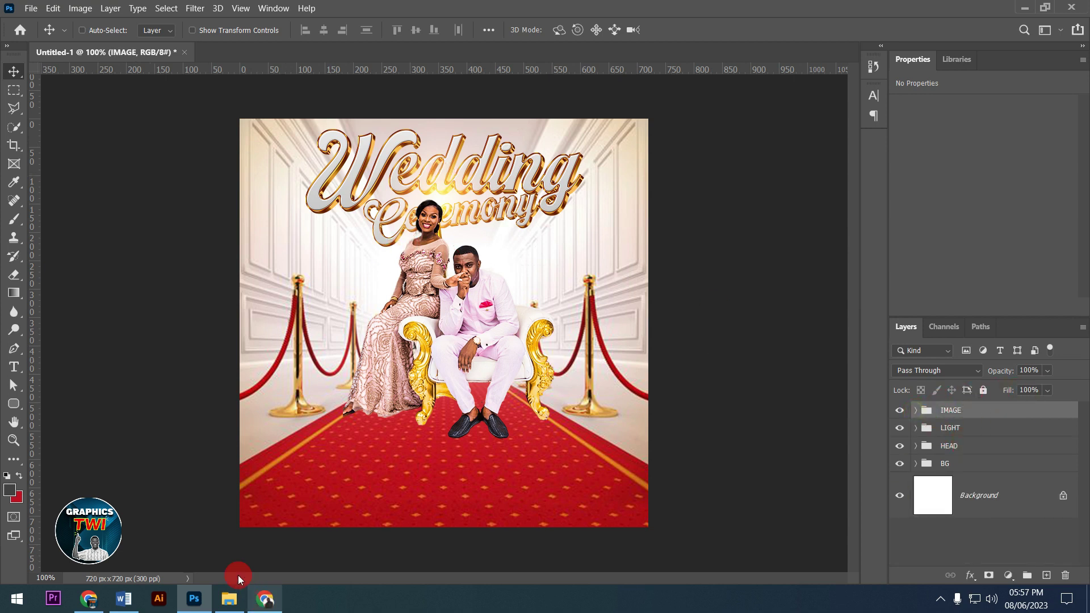
Step: Place the Light glow at about 25 percent behind the couple's heads in Screen mode
click(229, 599)
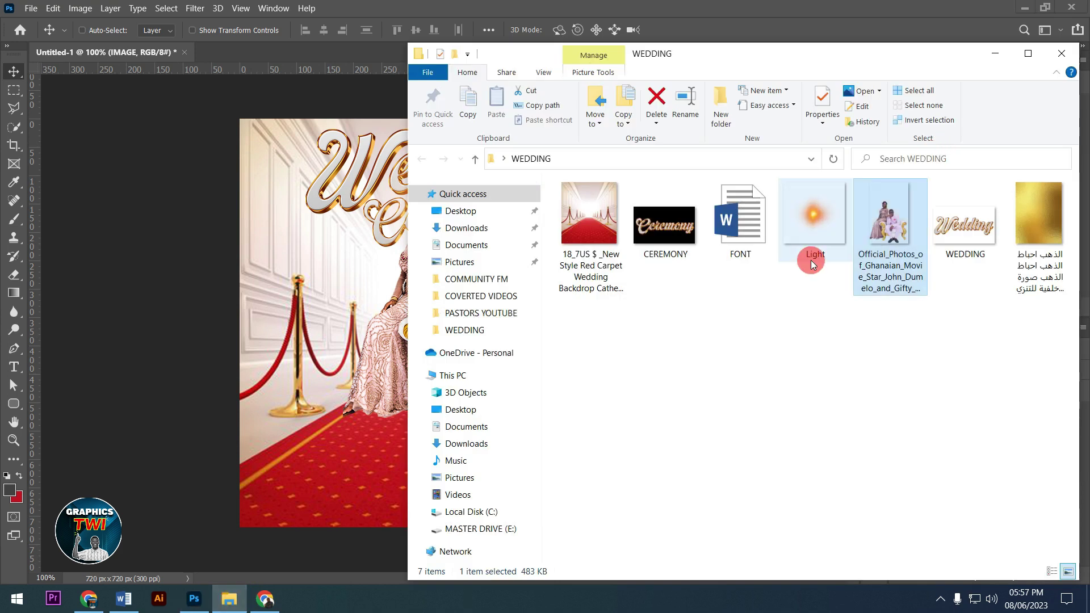
drag(815, 230, 382, 391)
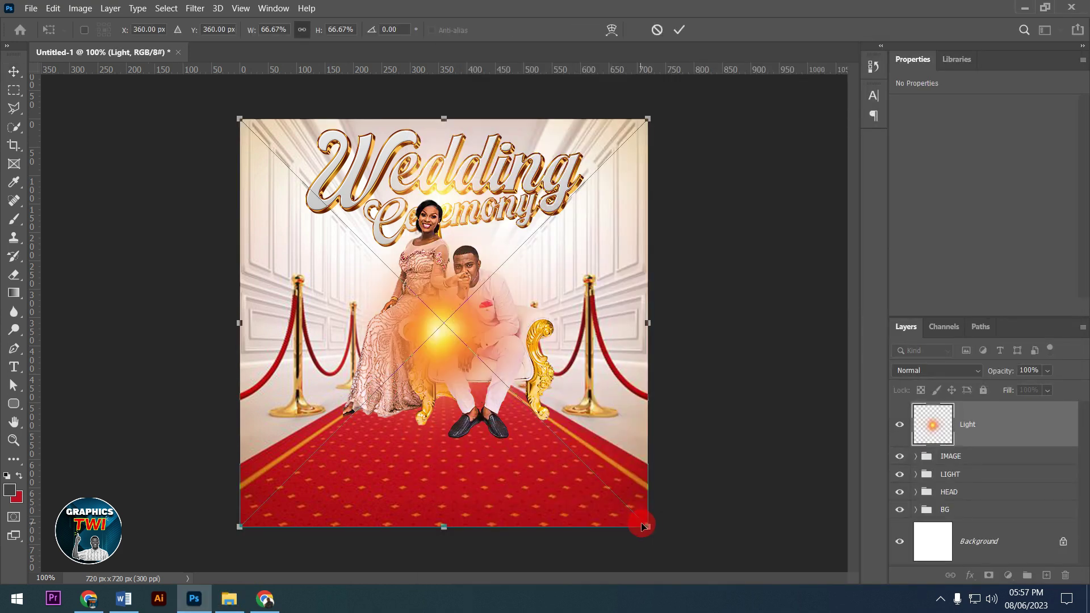
drag(648, 526, 521, 400)
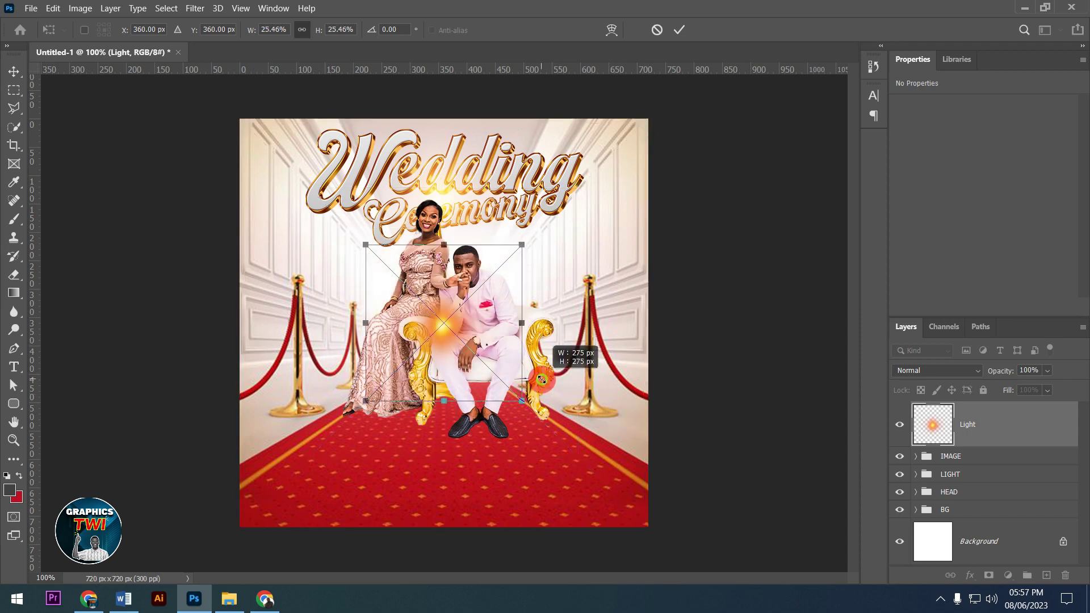
drag(469, 347, 476, 258)
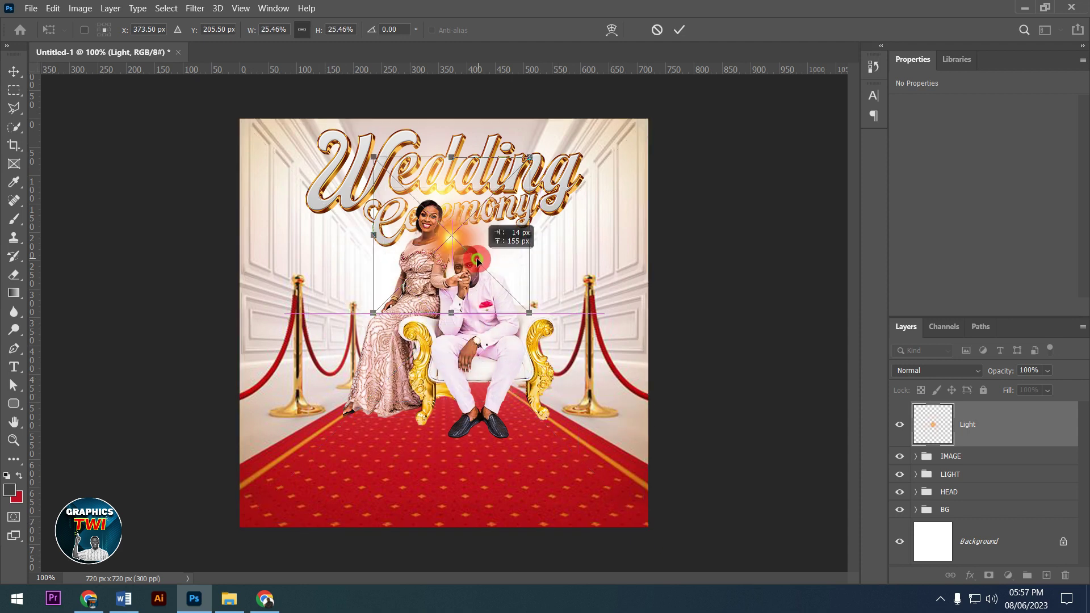
click(684, 28)
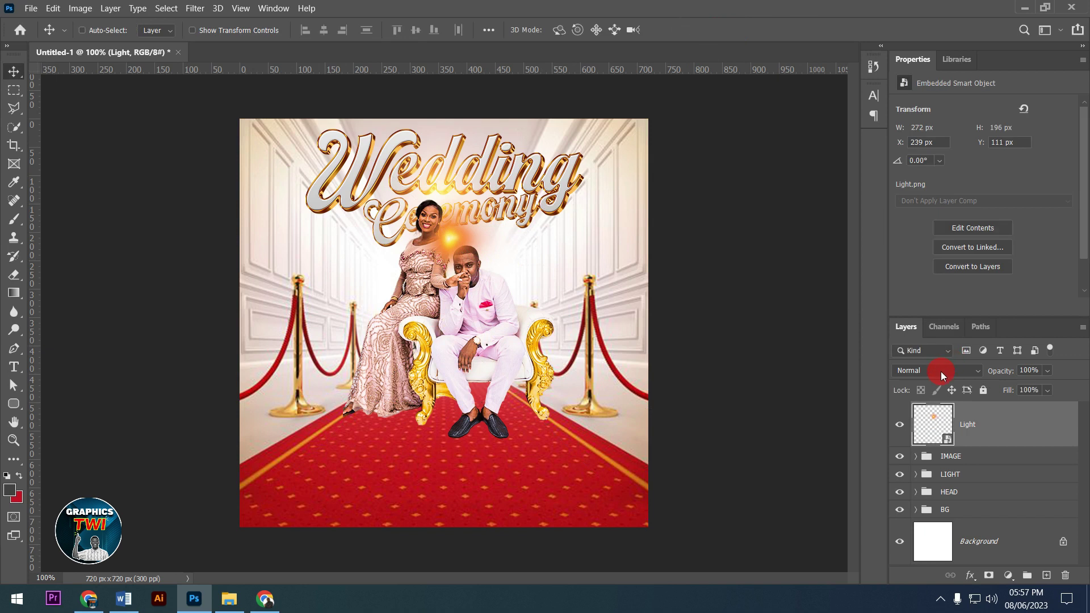
click(941, 371)
click(915, 345)
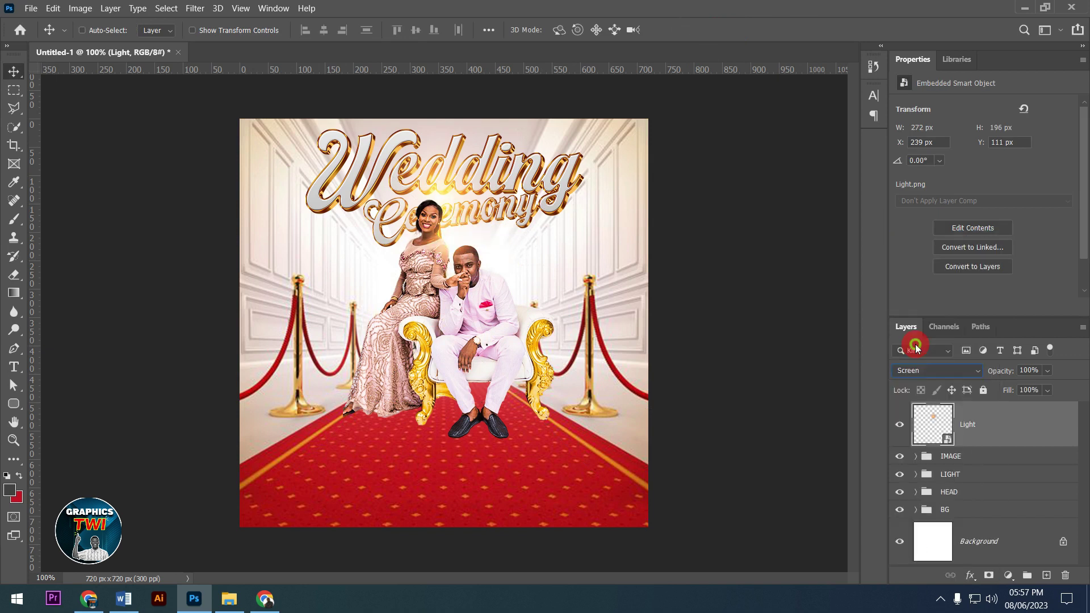
drag(445, 245, 448, 244)
key(Left)
key(Left)
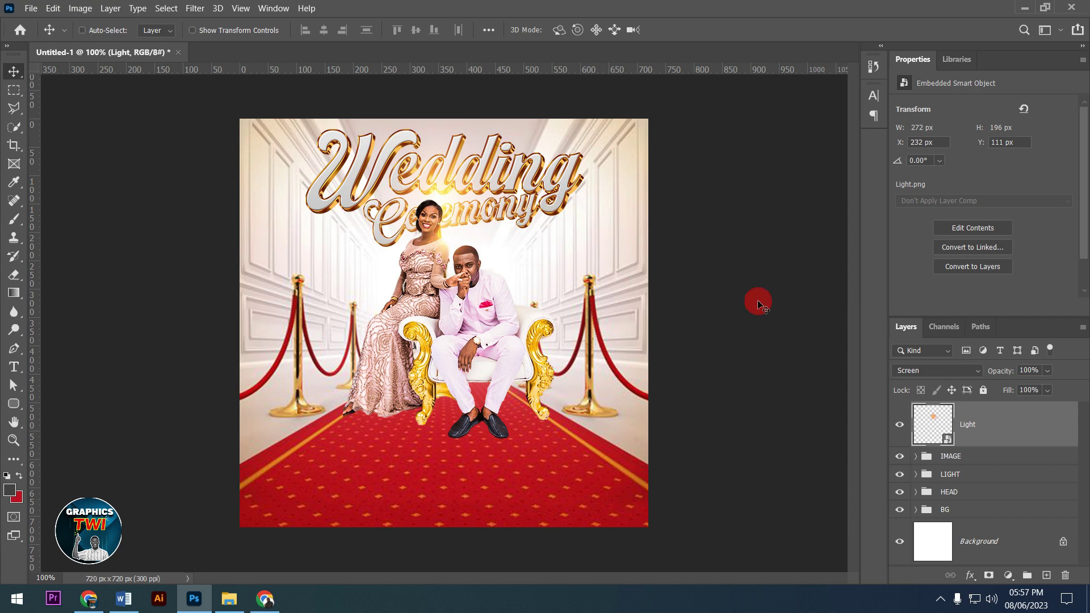
Step: Duplicate the Light layer and move the Light copy glow toward the groom's head
right_click(1025, 429)
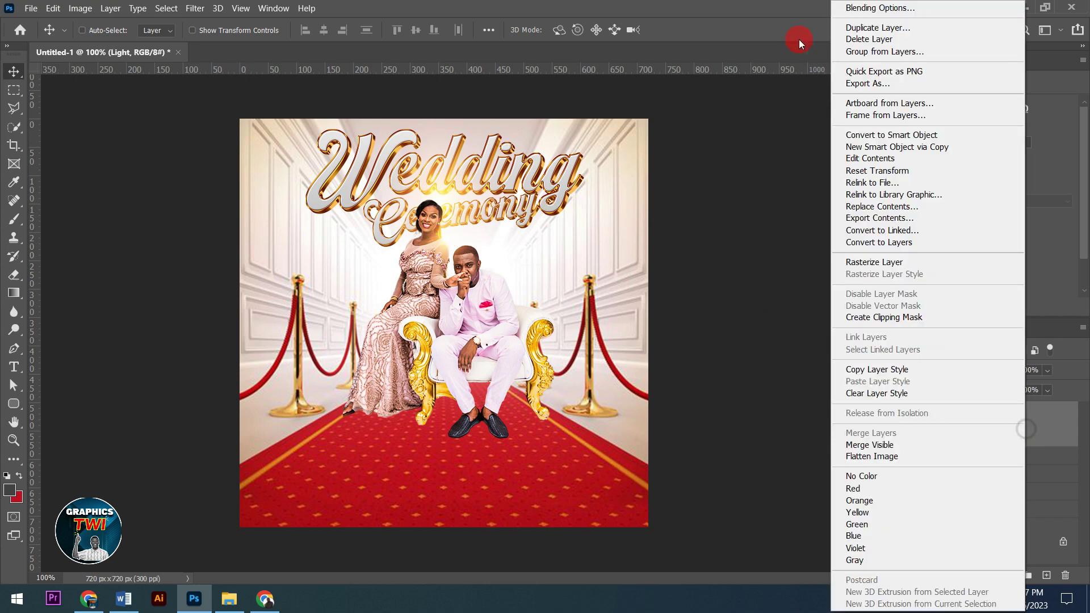
click(841, 28)
click(528, 164)
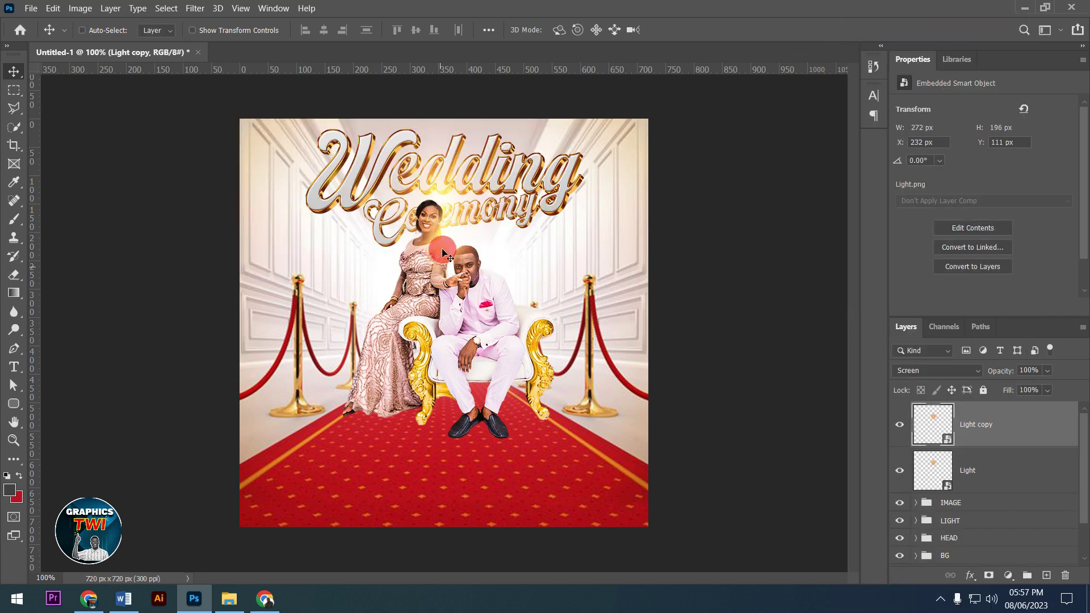
drag(445, 244, 488, 268)
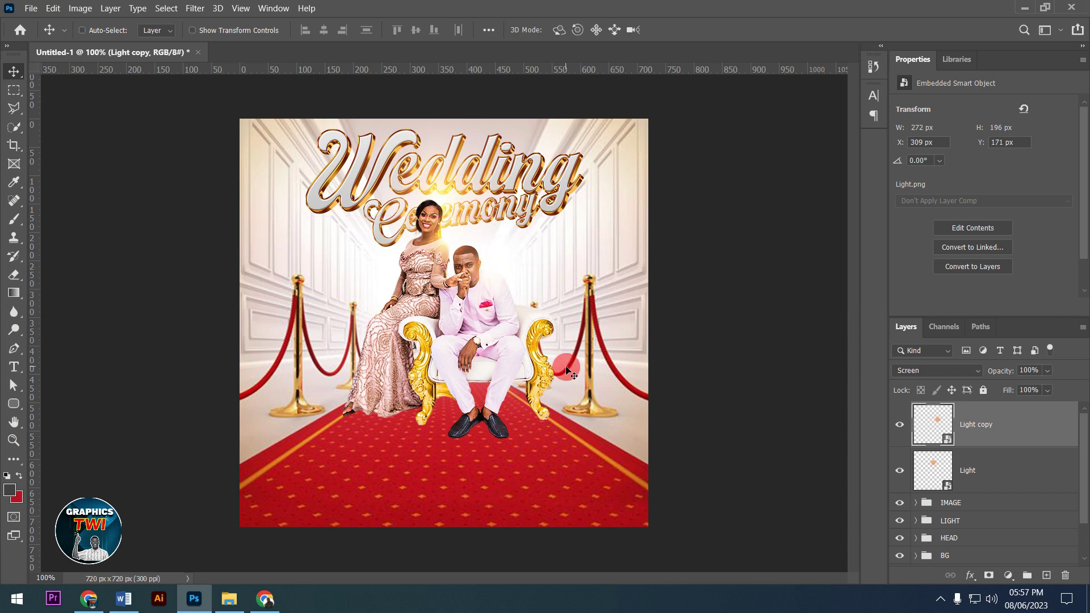
click(1034, 433)
click(917, 503)
click(263, 602)
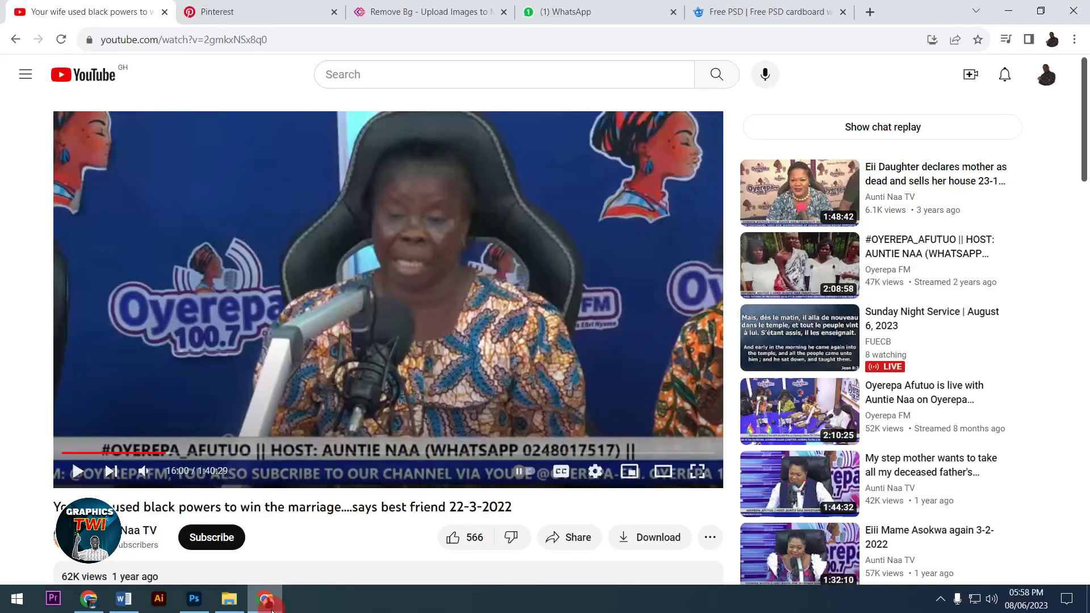
click(420, 75)
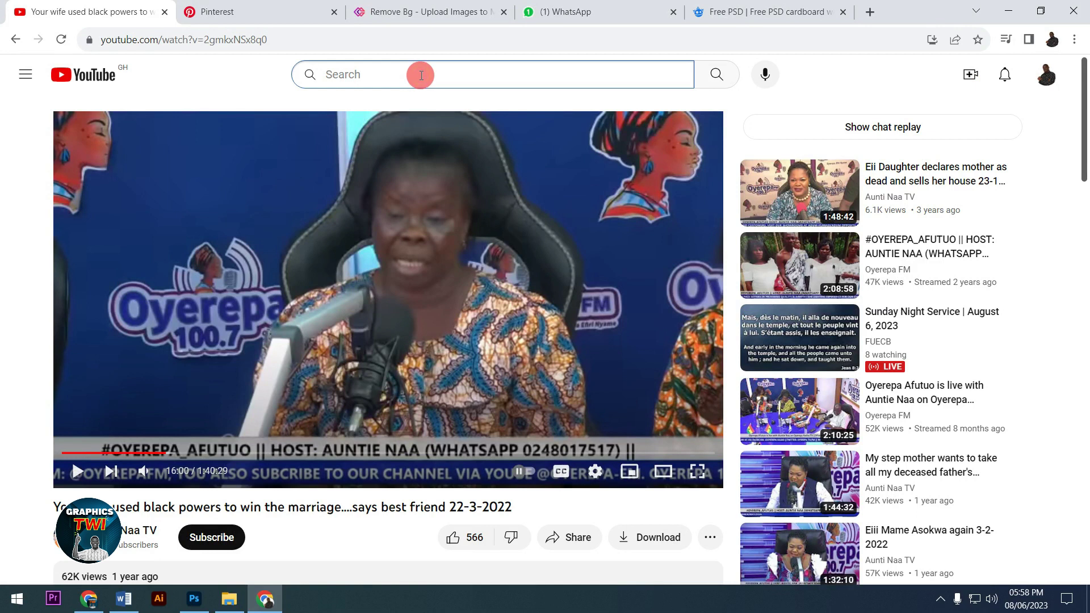
text(STR)
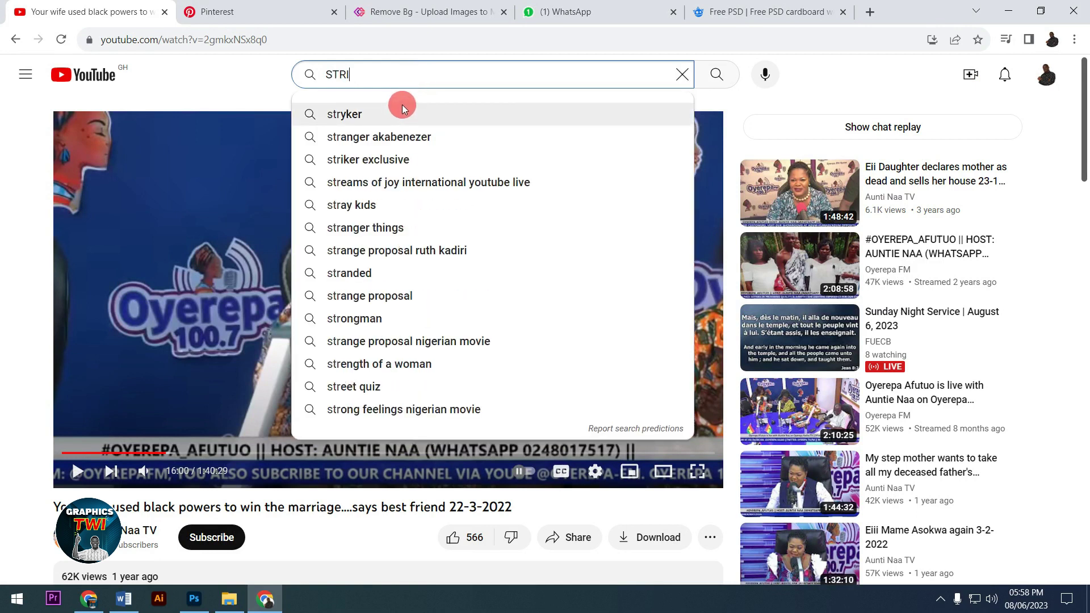
text(ICTLY)
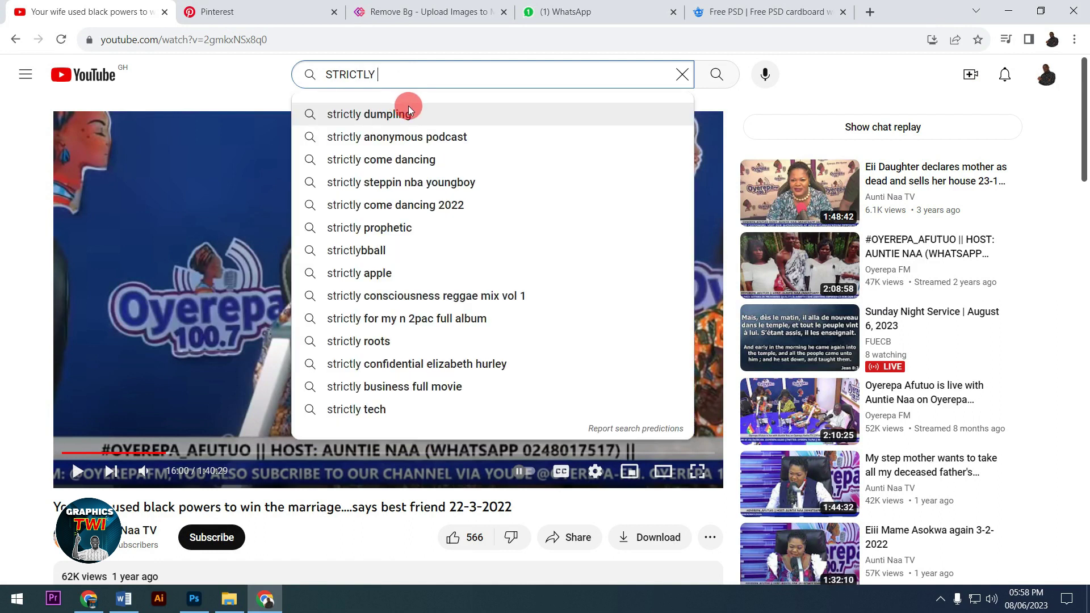
text( PHTO)
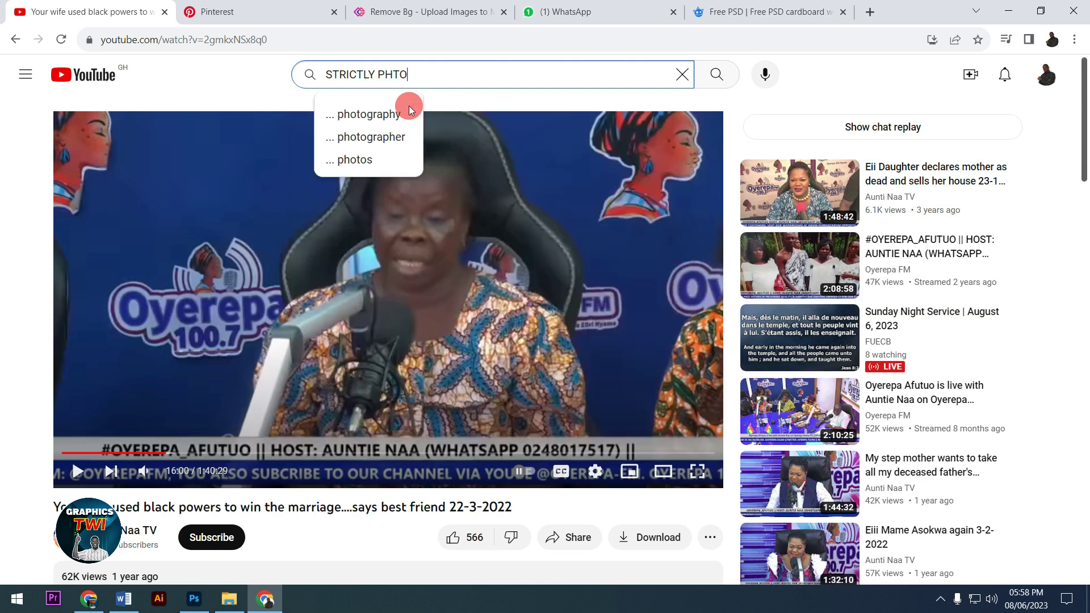
key(BackSpace)
key(BackSpace)
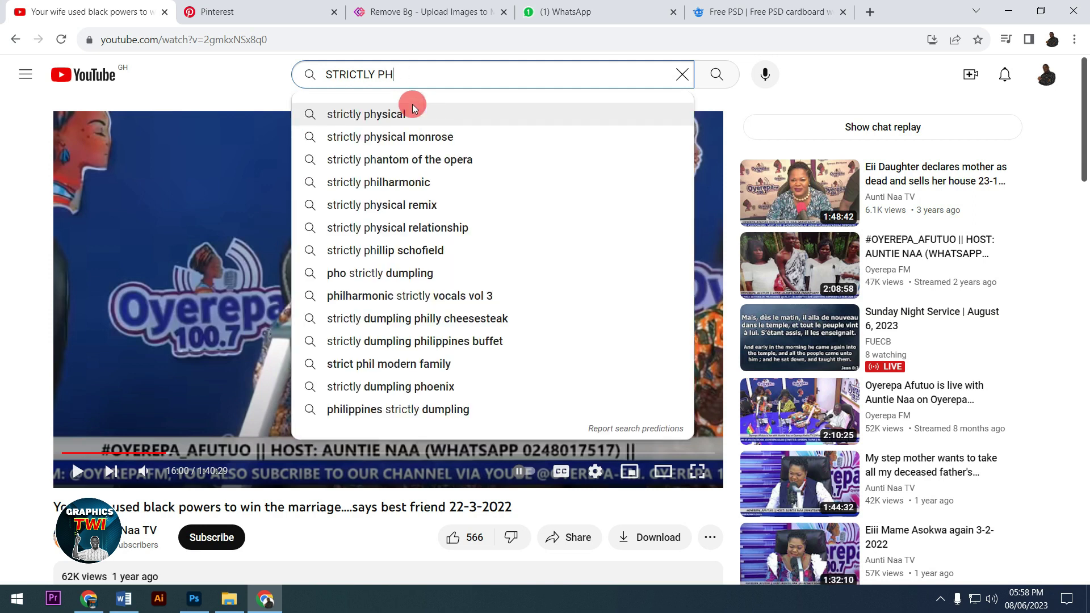
text(OTOSH)
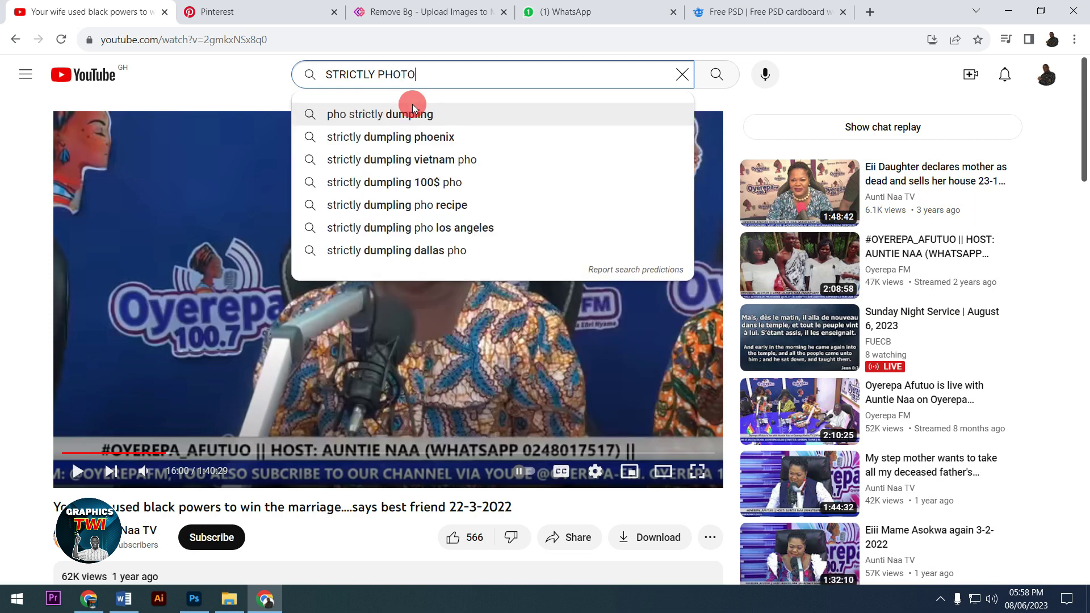
text(OP)
key(Return)
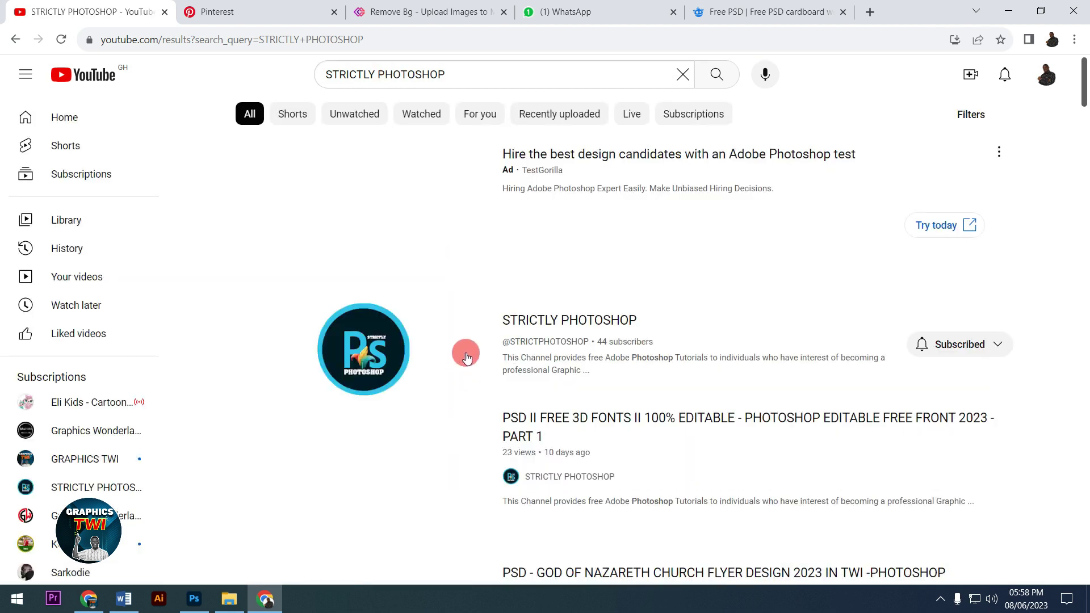
click(449, 350)
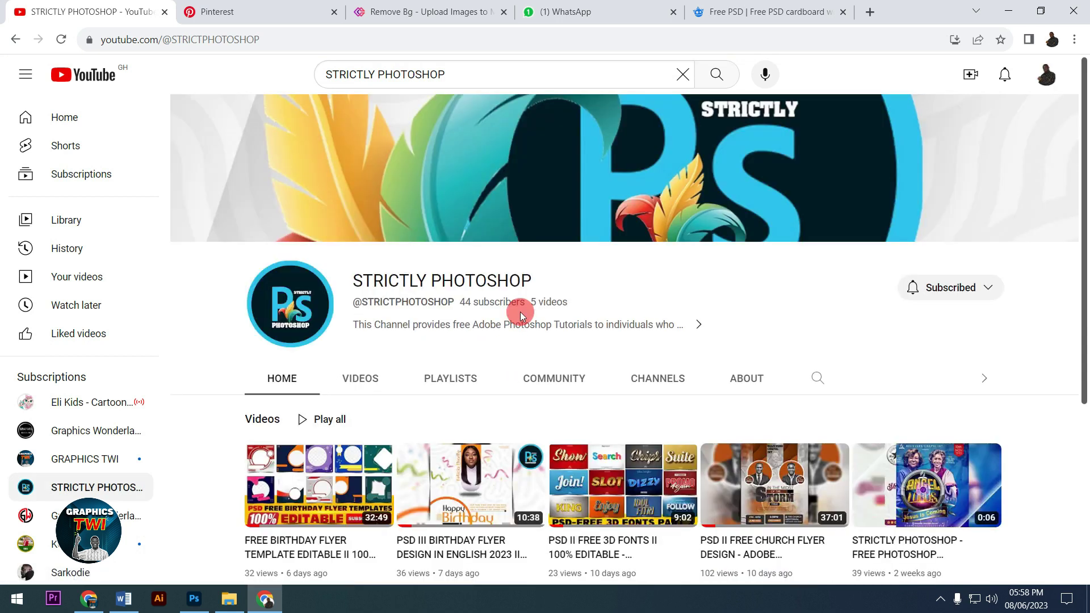
scroll(613, 408, down, 1)
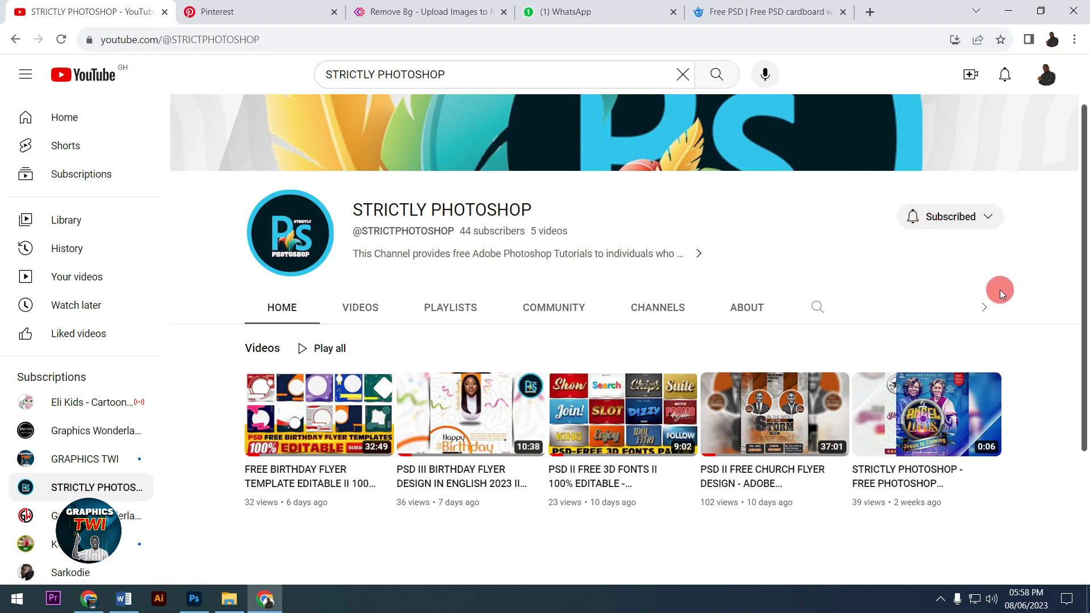
mouse_move(539, 406)
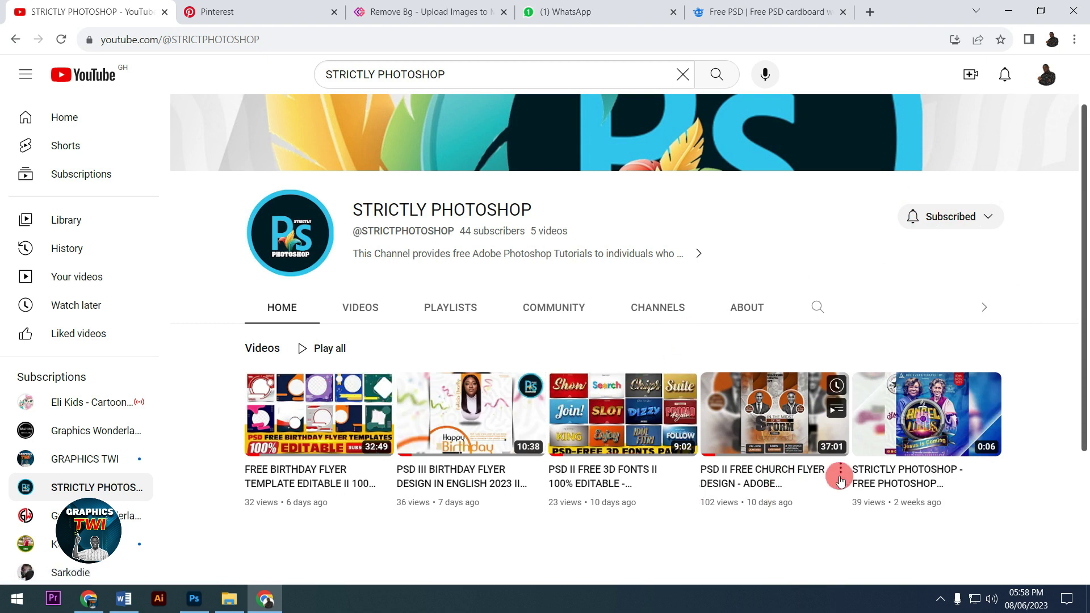
mouse_move(780, 476)
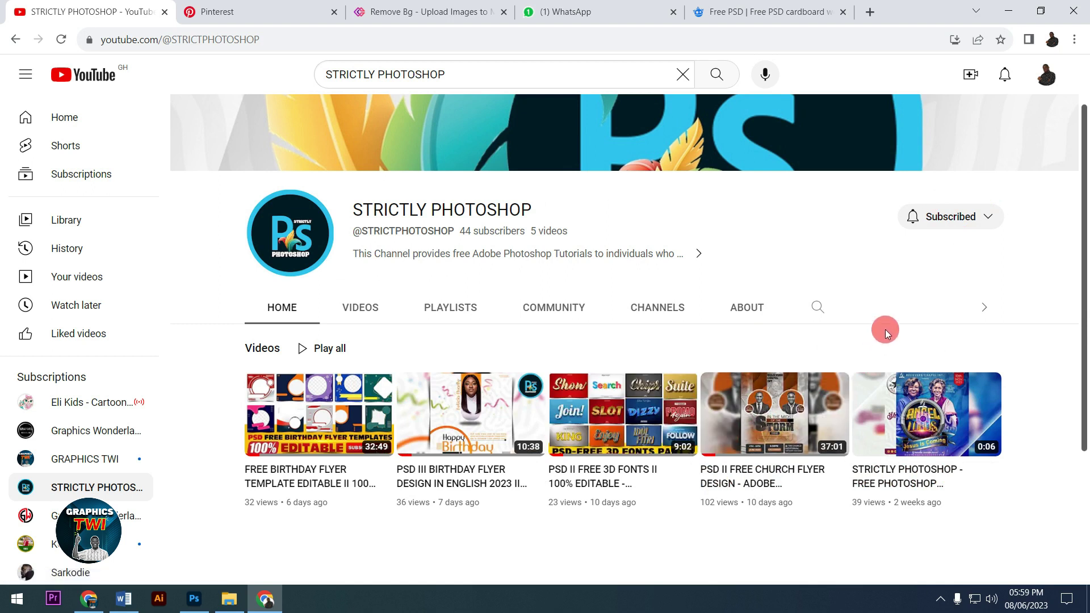
Step: Back in Photoshop, group the Light and Light copy glows into a group named LIGHT 2
click(1008, 11)
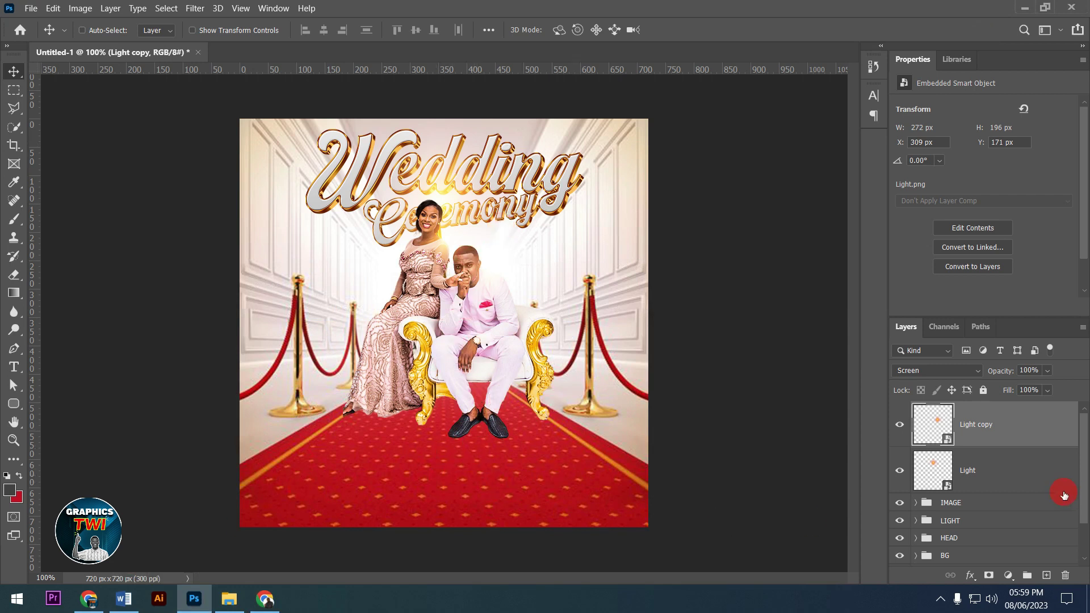
ctrl+click(1013, 481)
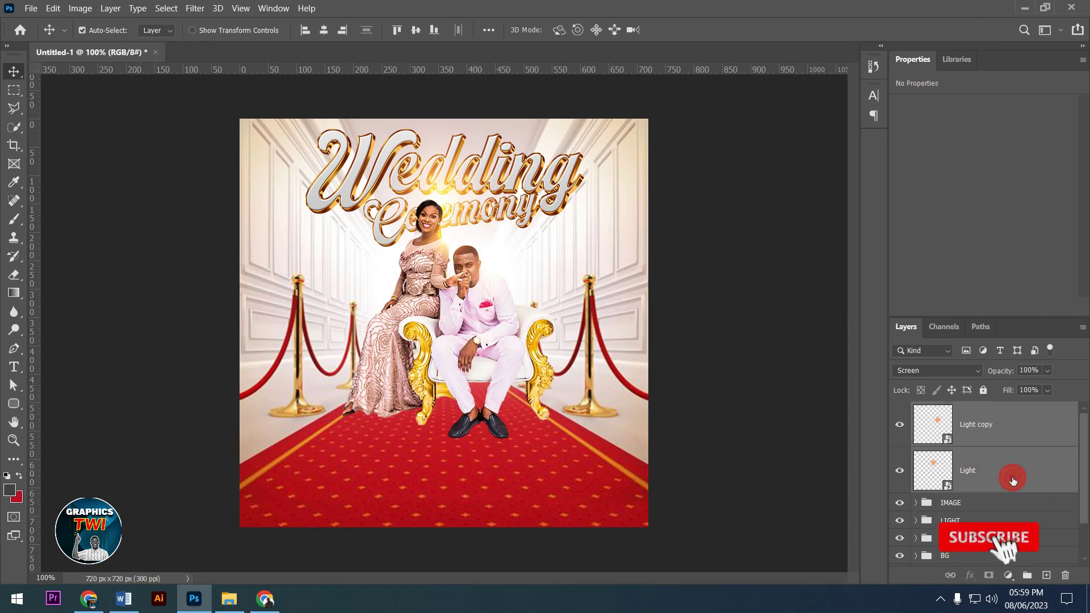
key(ctrl+g)
double_click(958, 409)
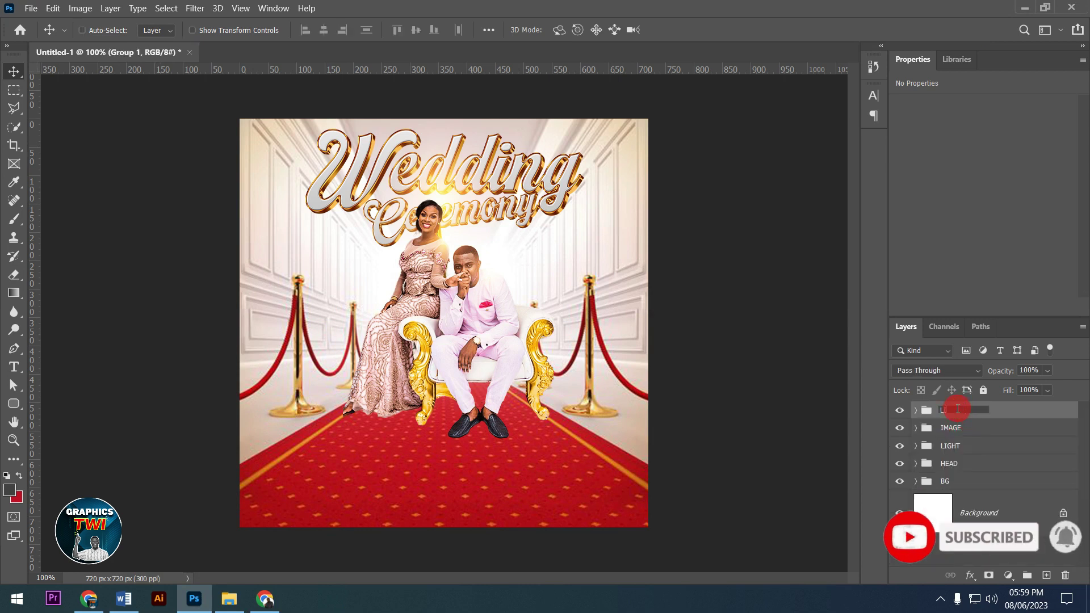
text(LIGHT 2)
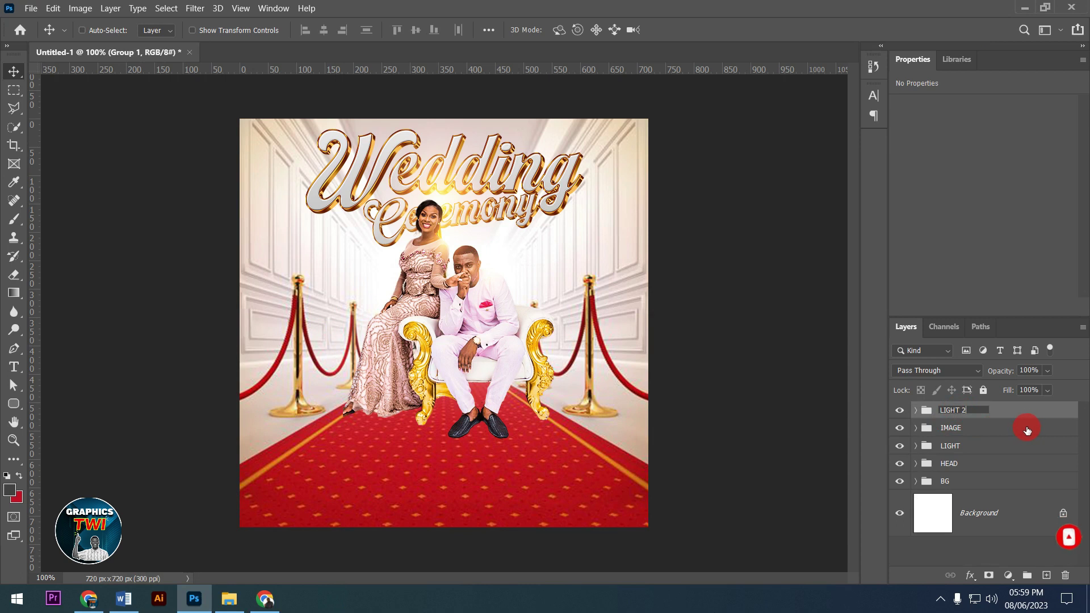
click(1021, 414)
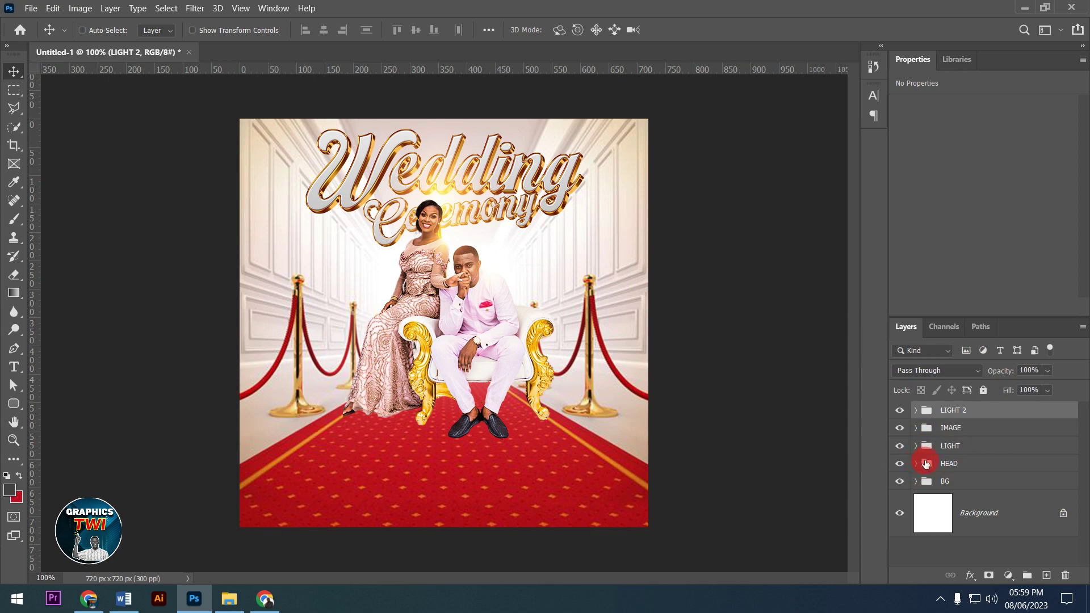
Step: Duplicate the couple photo layer inside the IMAGE group
click(916, 429)
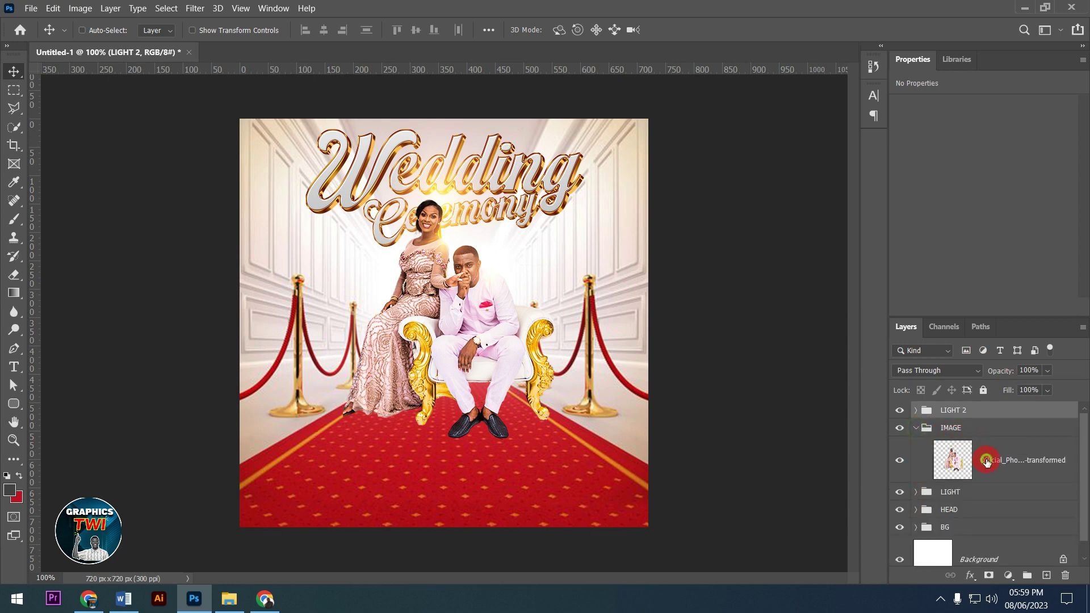
click(1006, 465)
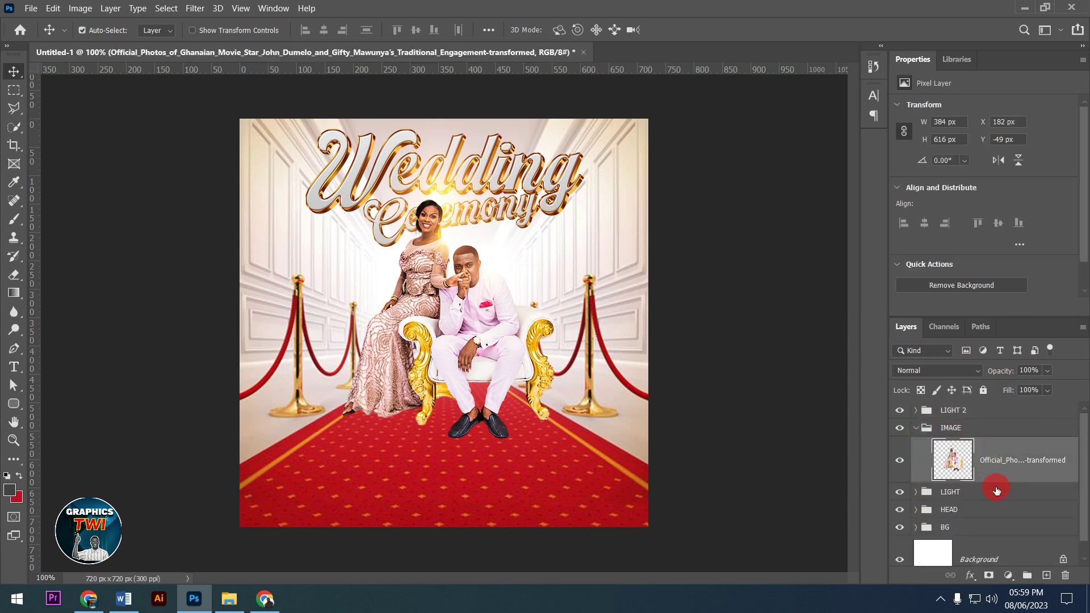
key(ctrl+j)
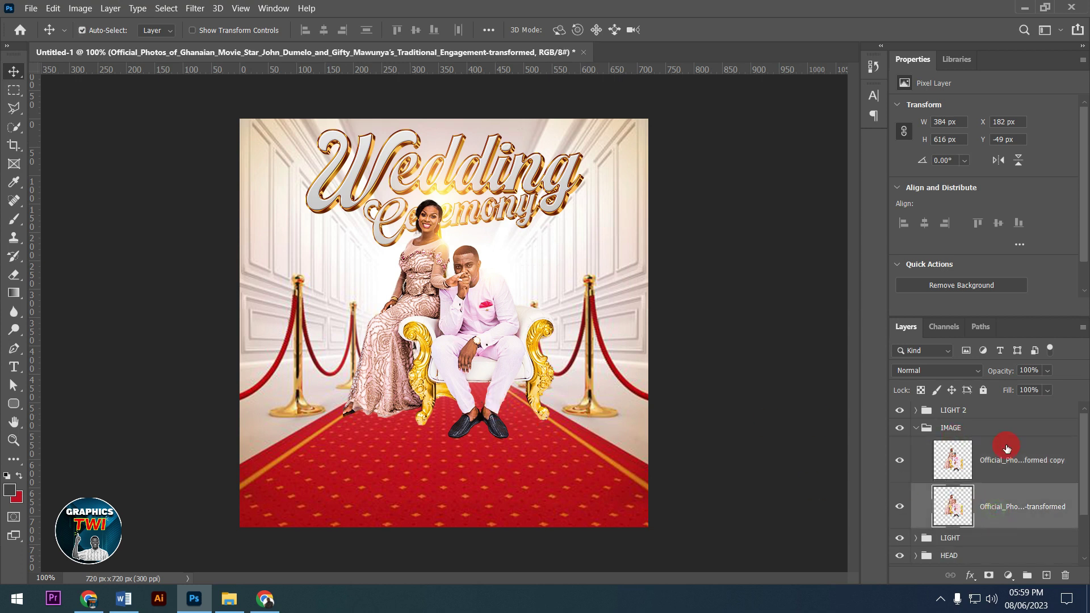
Step: Flip the couple copy downward and stretch it into a reflection below the couple
key(ctrl+t)
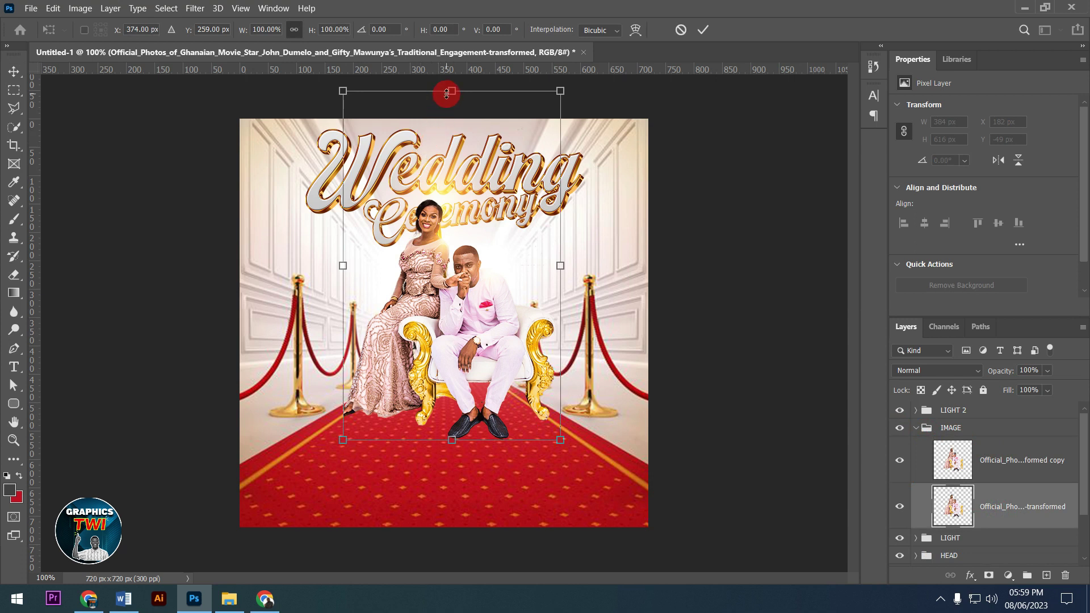
mouse_move(447, 100)
mouse_down()
mouse_move(444, 536)
mouse_move(427, 608)
mouse_up()
click(452, 446)
drag(452, 443, 452, 382)
click(705, 29)
click(981, 488)
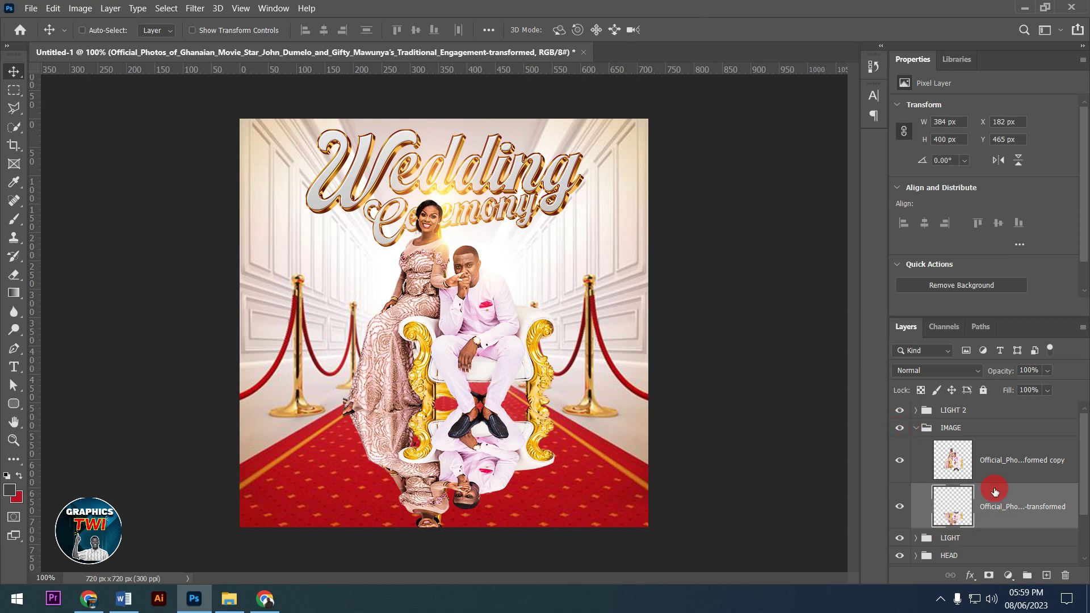
Step: Darken the reflection to a black silhouette at 9% opacity and collapse the IMAGE group
key(ctrl+u)
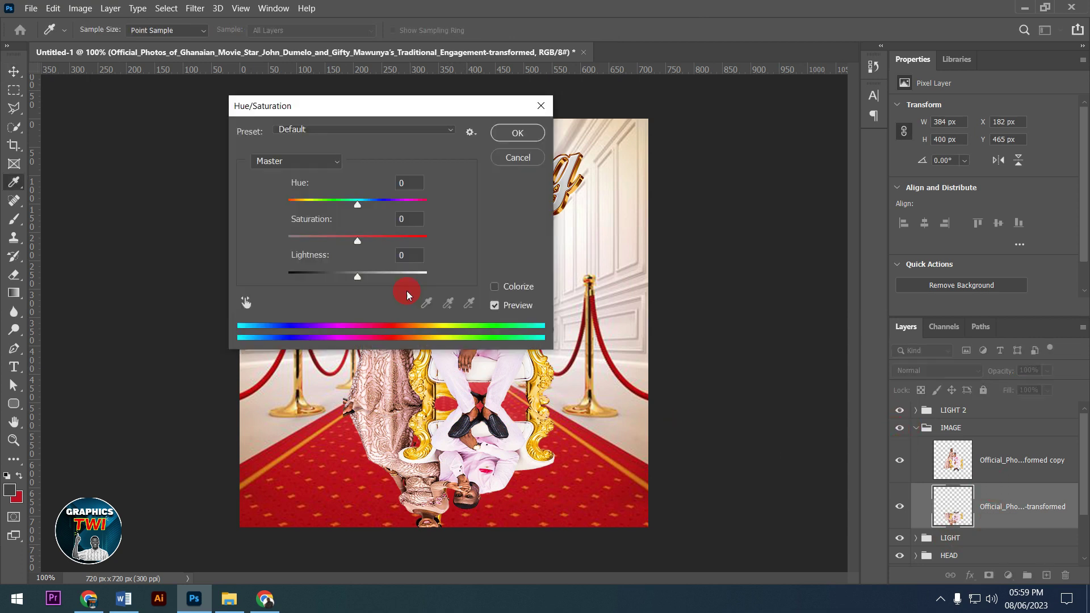
drag(390, 285, 261, 275)
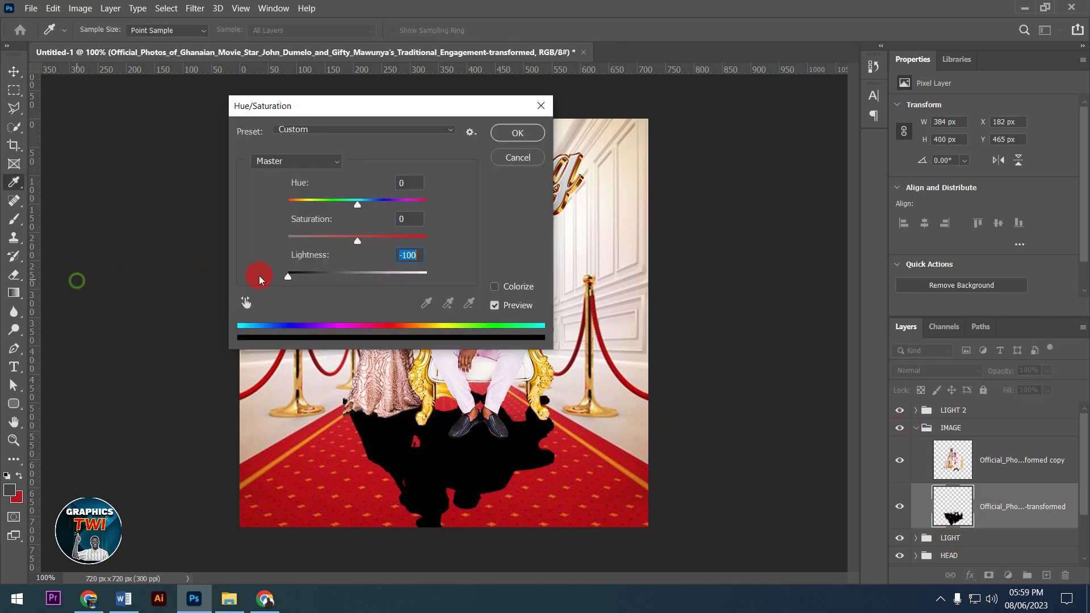
click(506, 131)
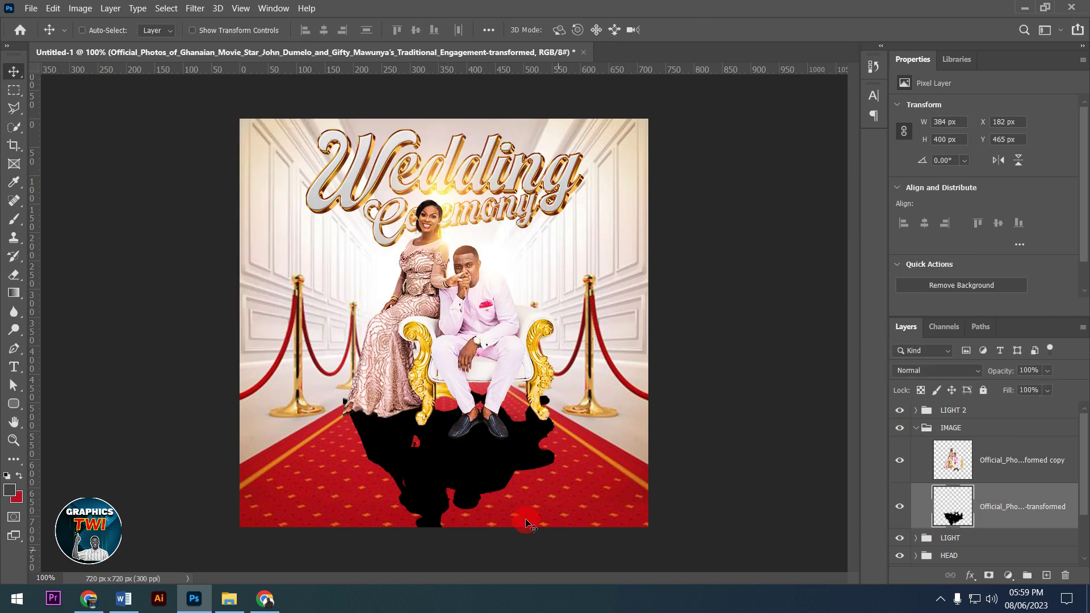
click(1047, 373)
drag(1058, 390, 1004, 397)
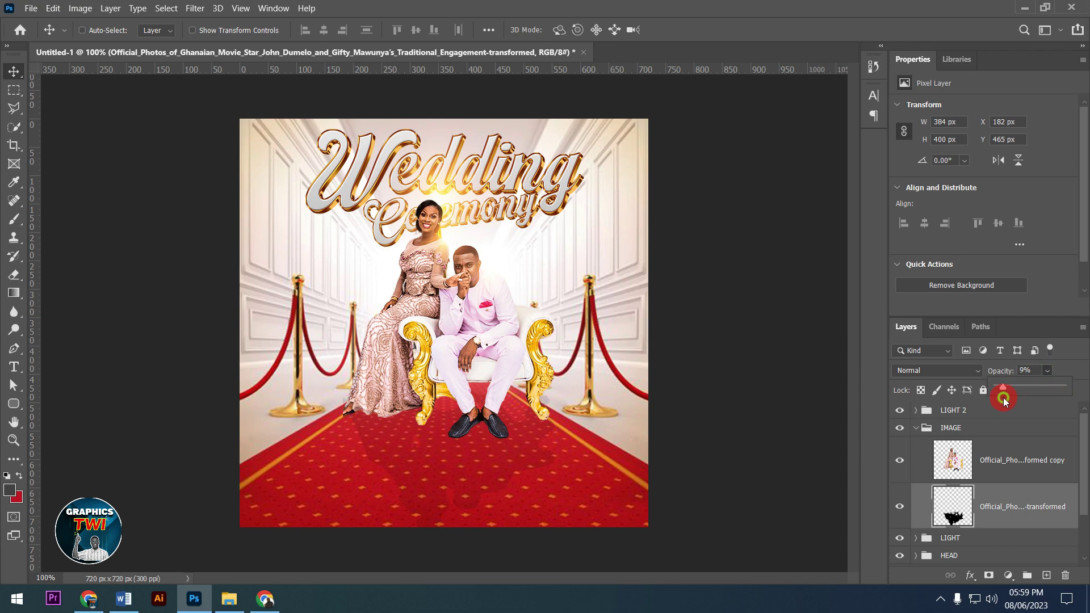
click(429, 478)
click(1076, 450)
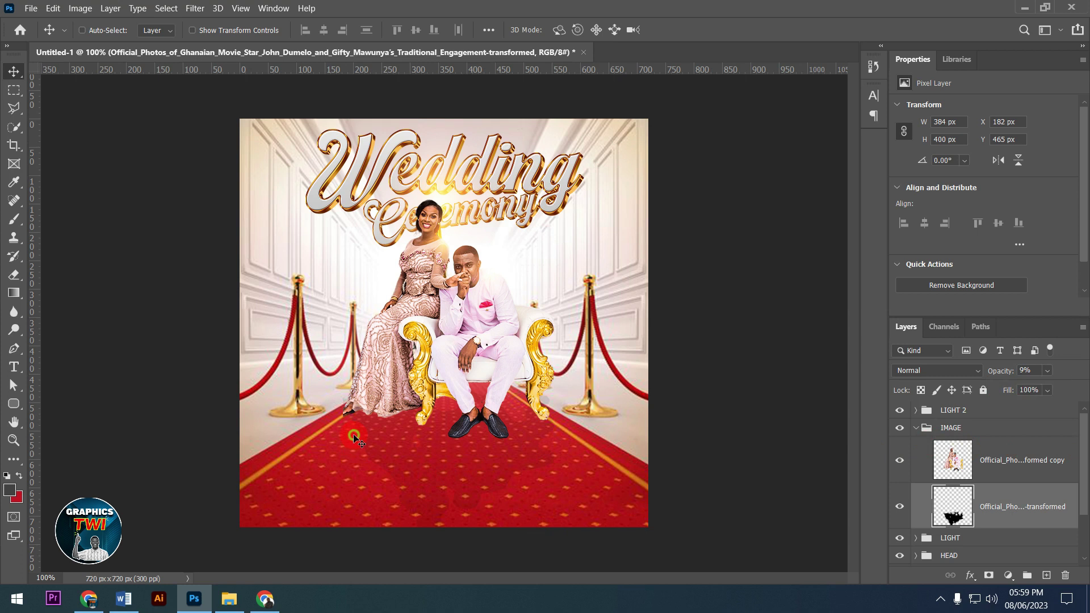
click(914, 432)
click(921, 430)
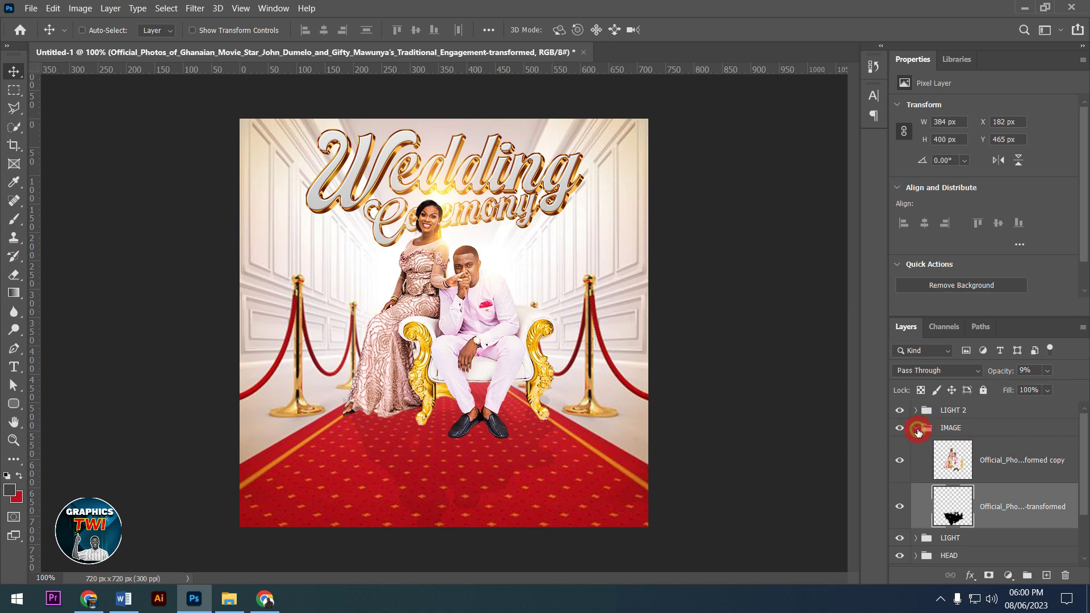
Step: Select the LIGHT 2 group, then copy '21st' from the Word FONT document
click(970, 410)
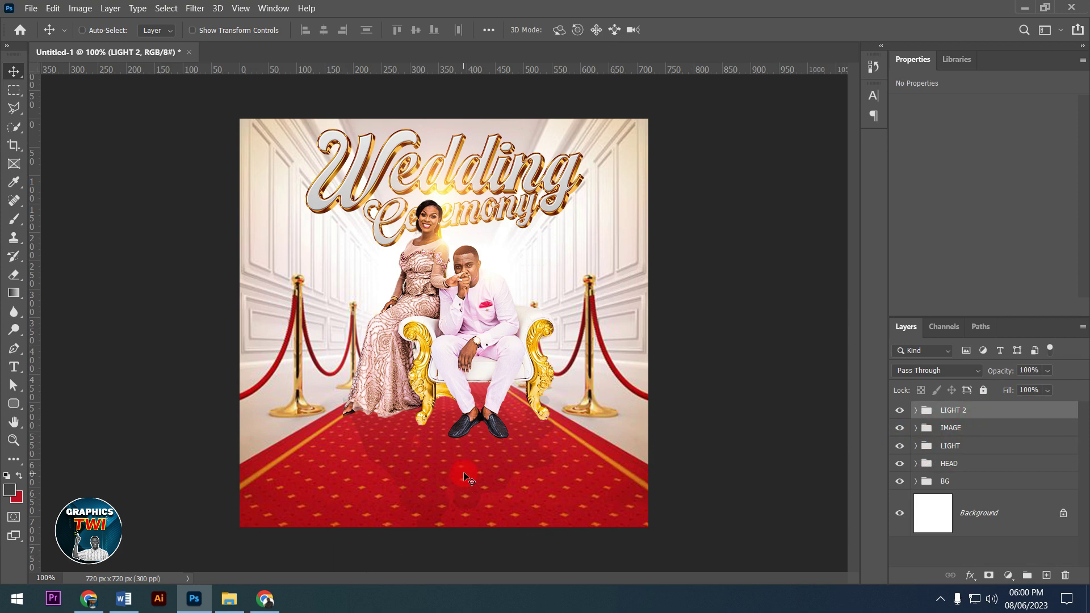
click(124, 599)
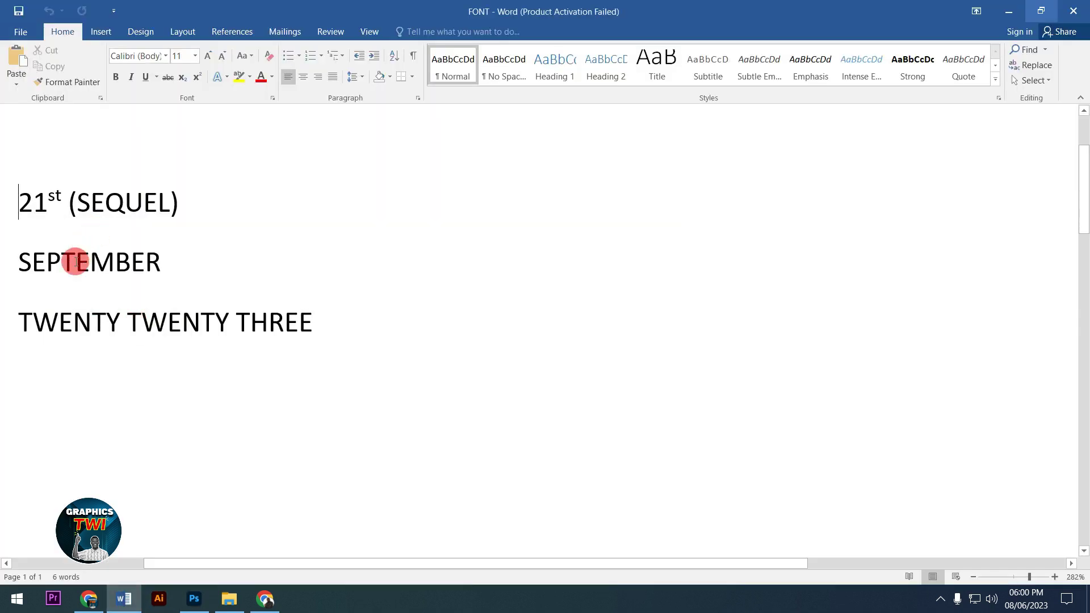
drag(22, 202, 64, 203)
right_click(49, 197)
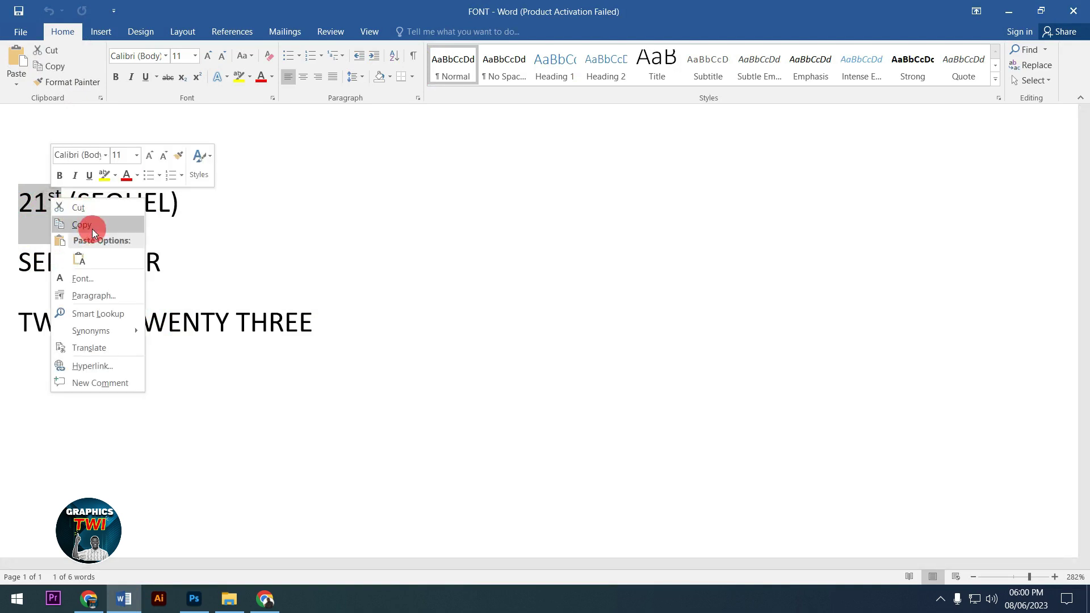
click(91, 230)
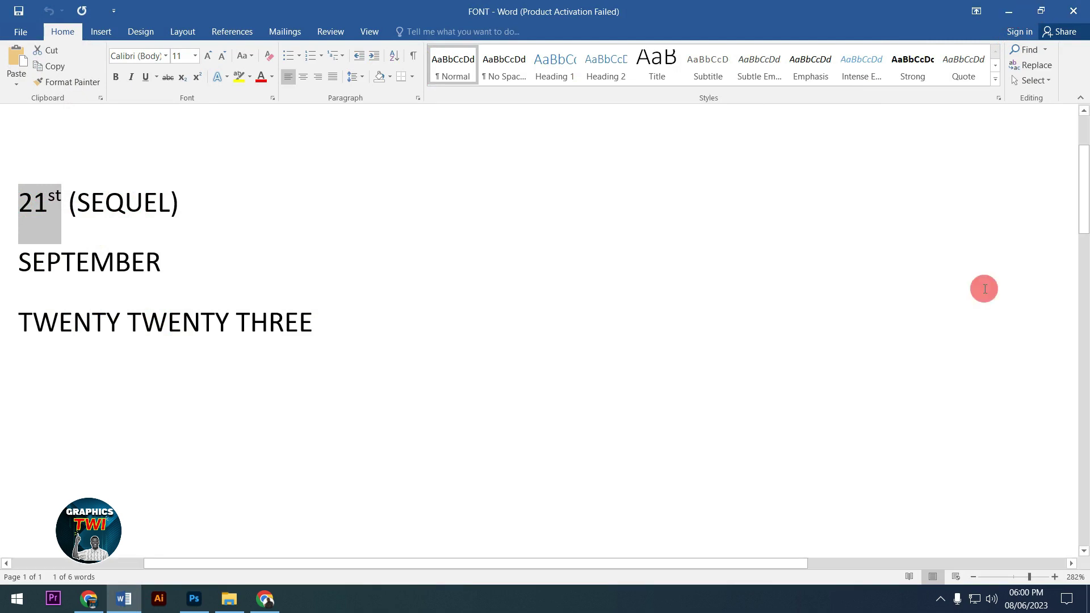
Step: Zoom the Word page out to show the whole page, then minimise Word
click(976, 577)
click(968, 577)
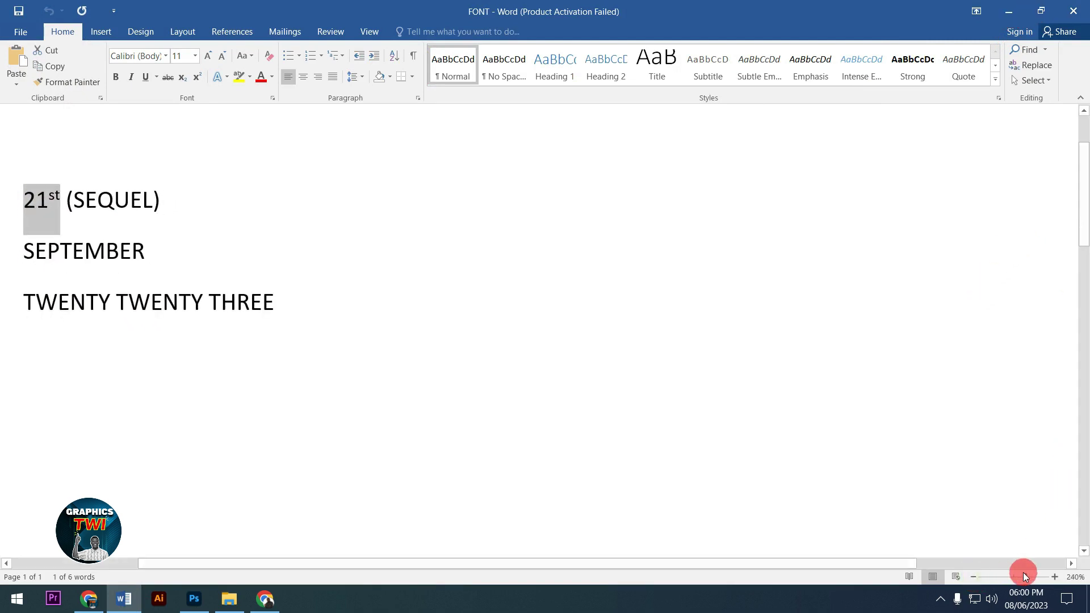
drag(1023, 572, 1009, 575)
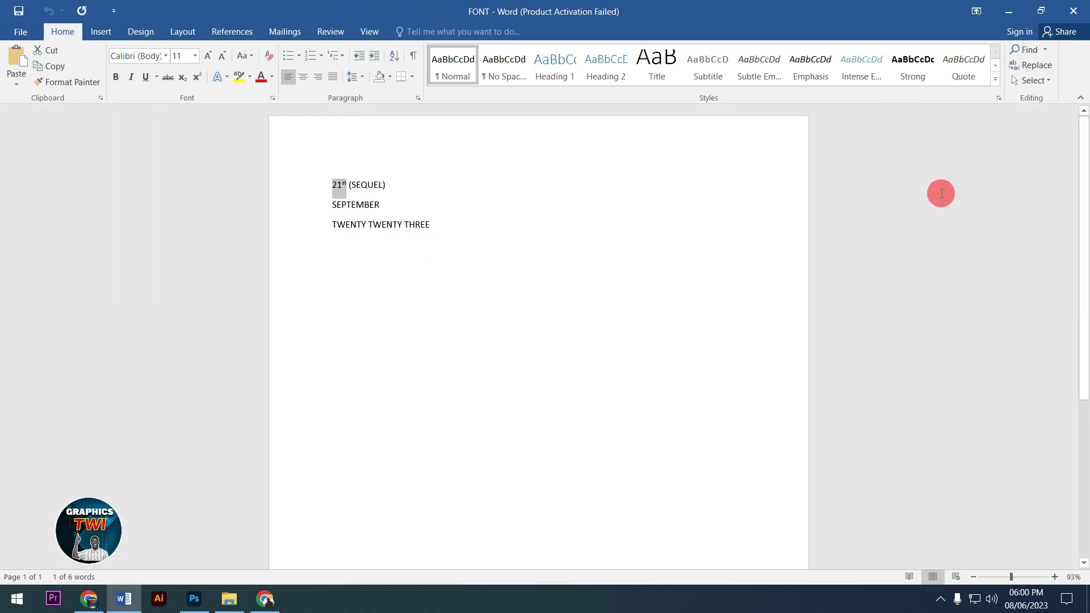
click(1008, 12)
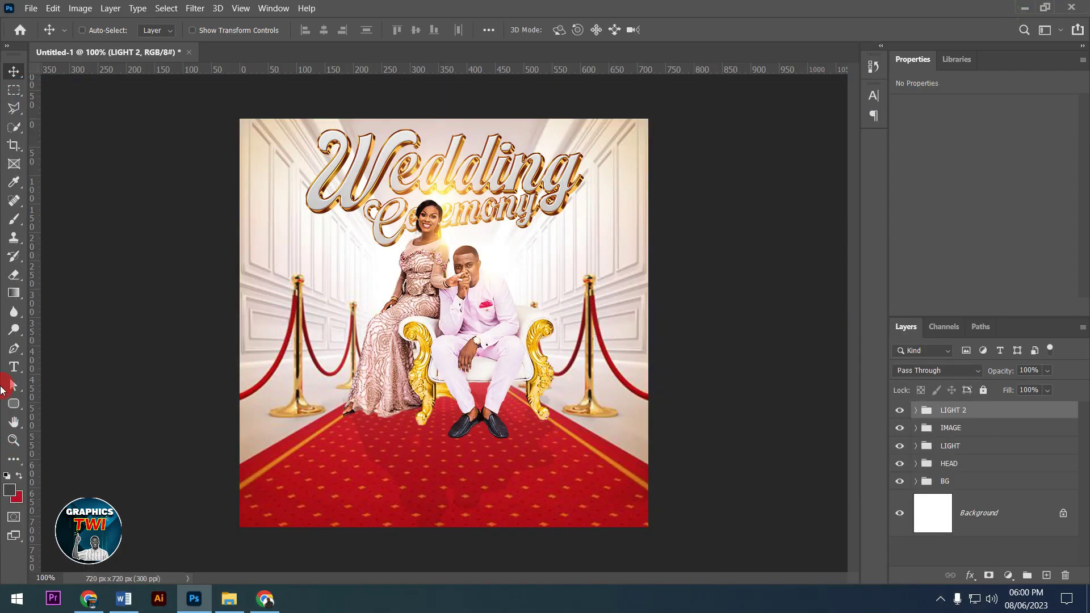
Step: Set the foreground colour to white and type '21st' on the carpet below the couple
click(10, 492)
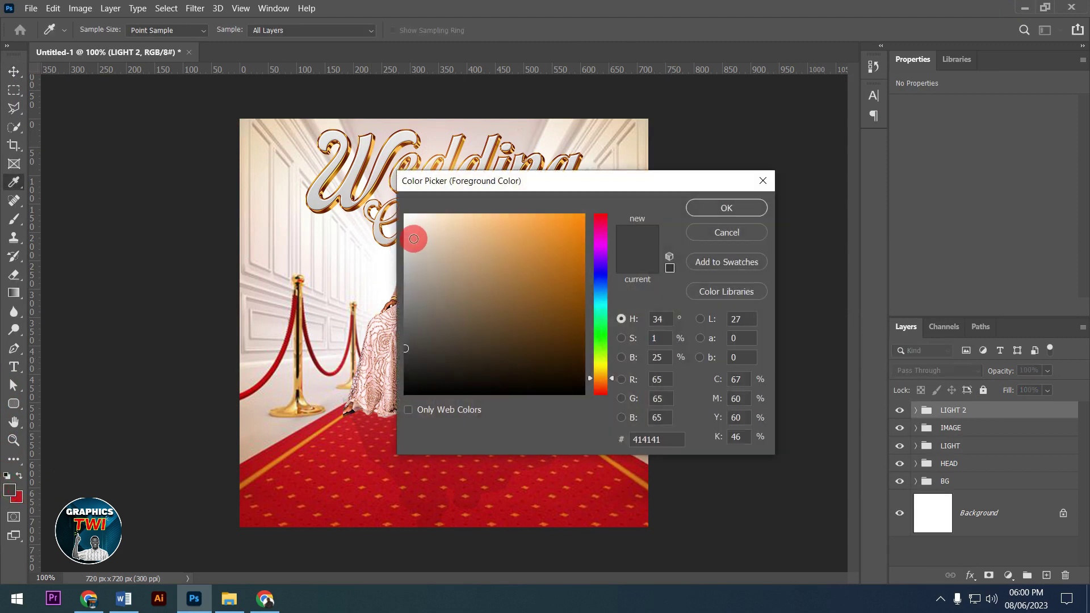
drag(416, 238, 416, 193)
click(708, 218)
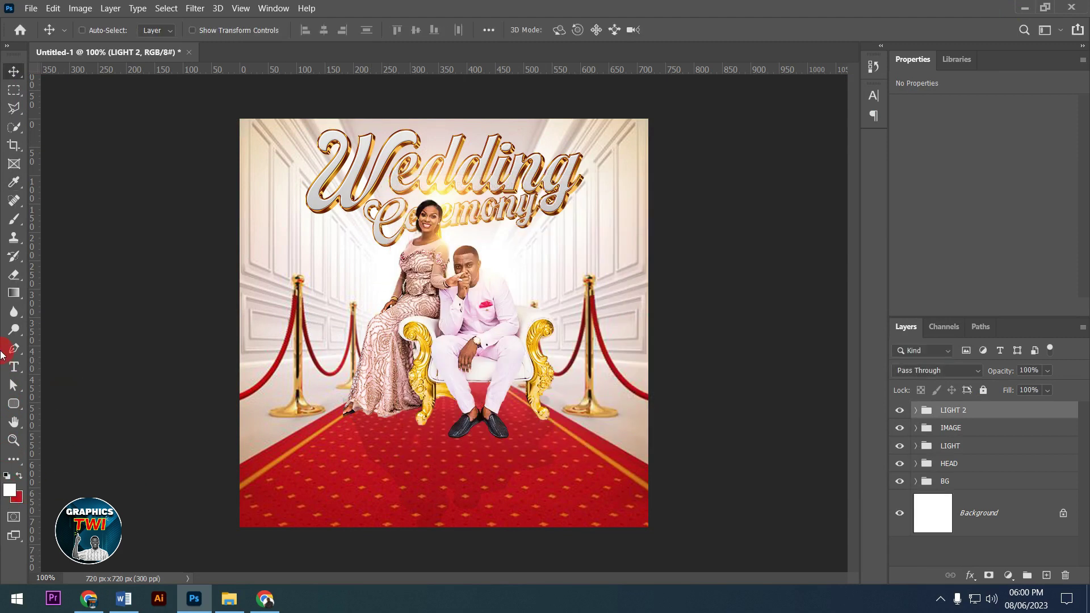
click(13, 367)
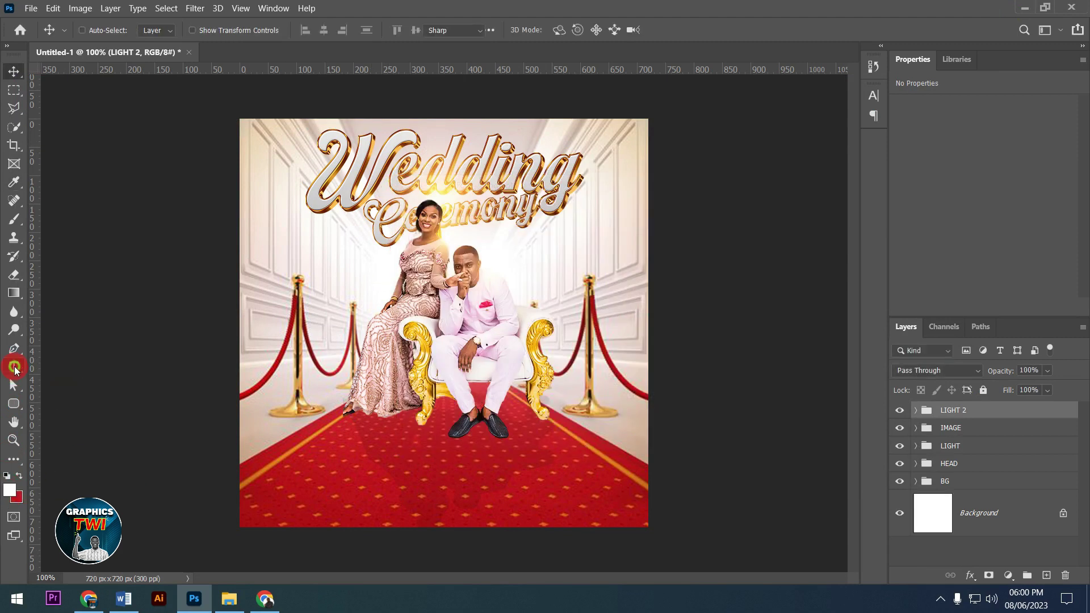
click(346, 468)
text(21st)
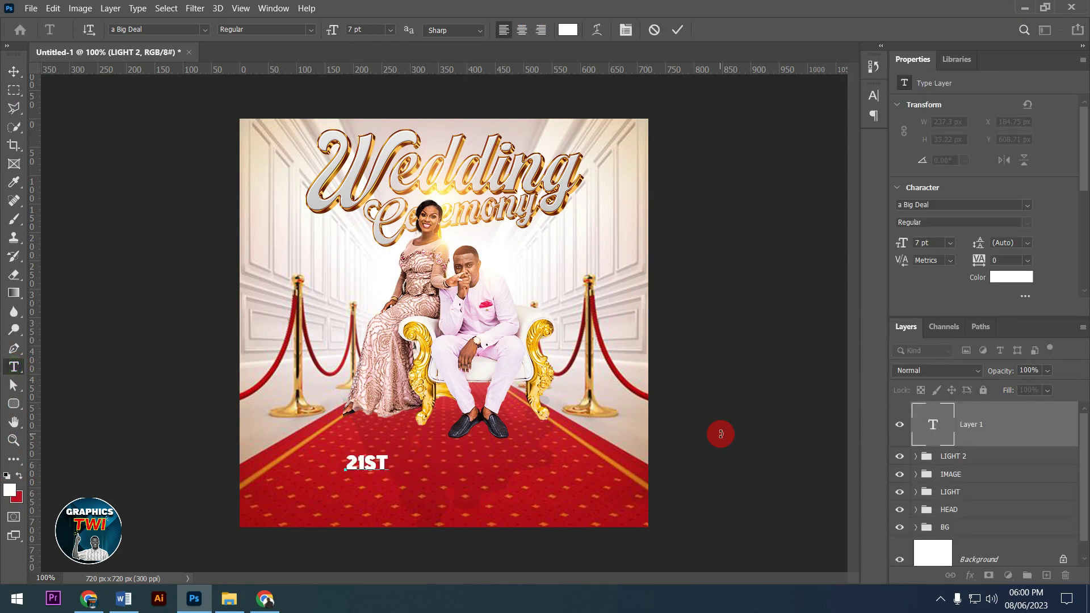
Step: Change the 21st text's font to Sequel Sans Bold Head
key(ctrl+a)
click(594, 29)
click(765, 120)
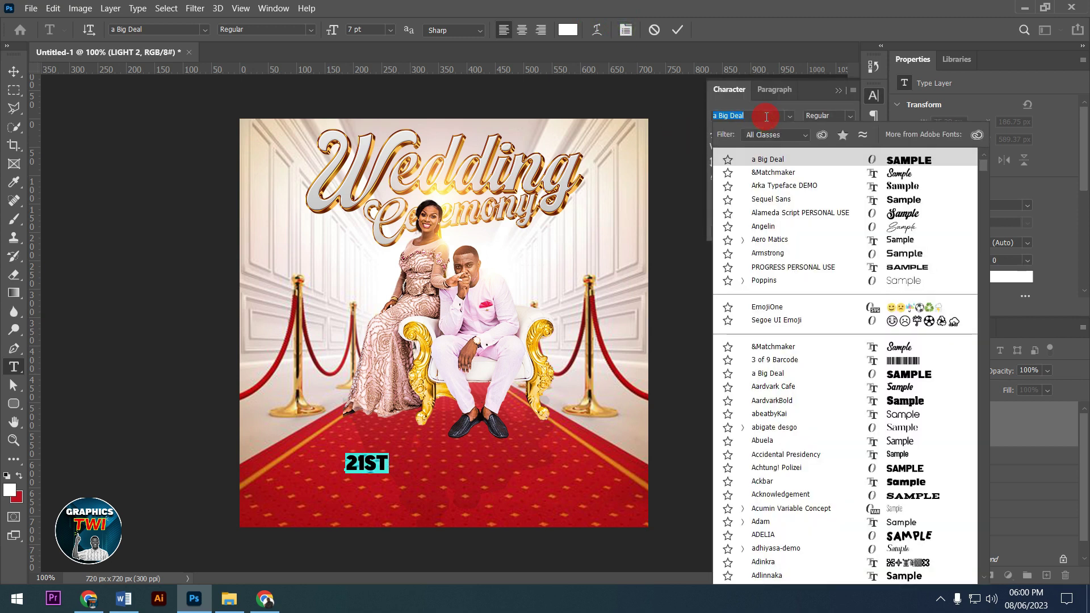
text(sequel)
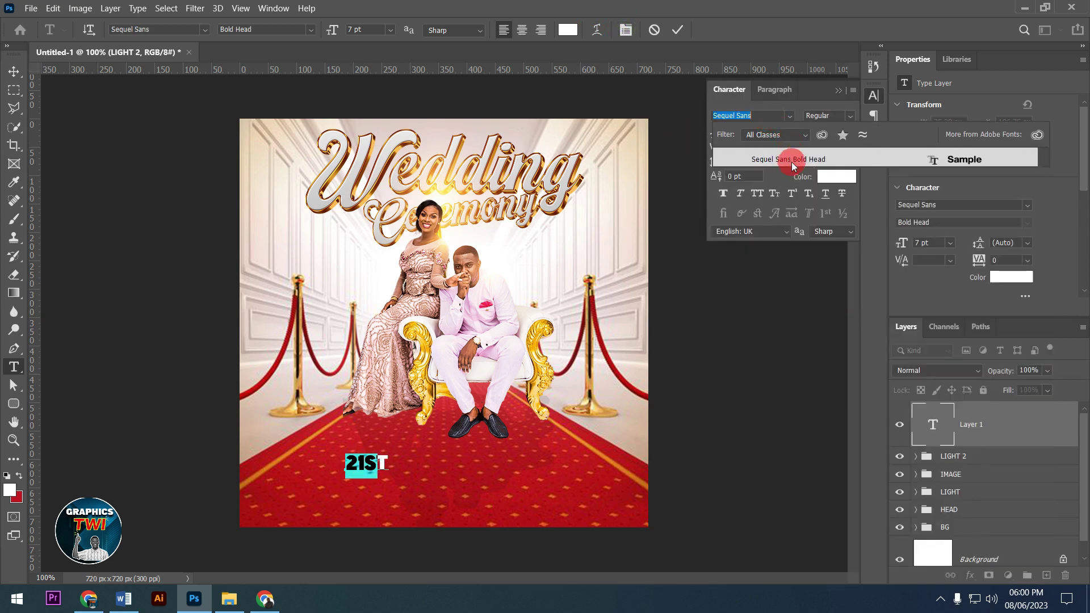
click(791, 162)
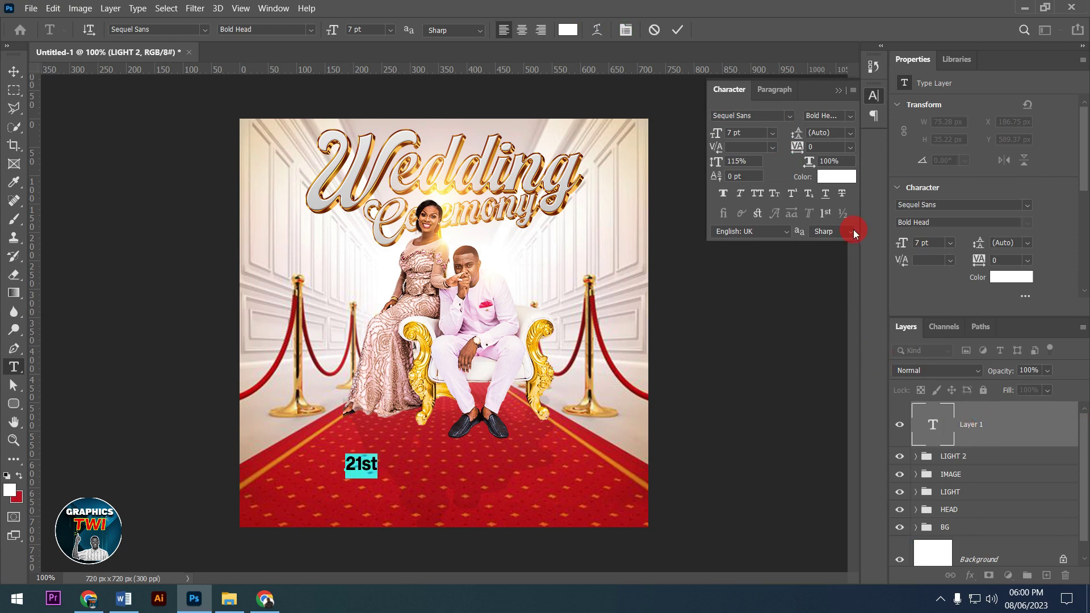
Step: Keep 100% vertical scale and enlarge the 21st text to 35 pt
scroll(748, 135, up, 6)
click(717, 161)
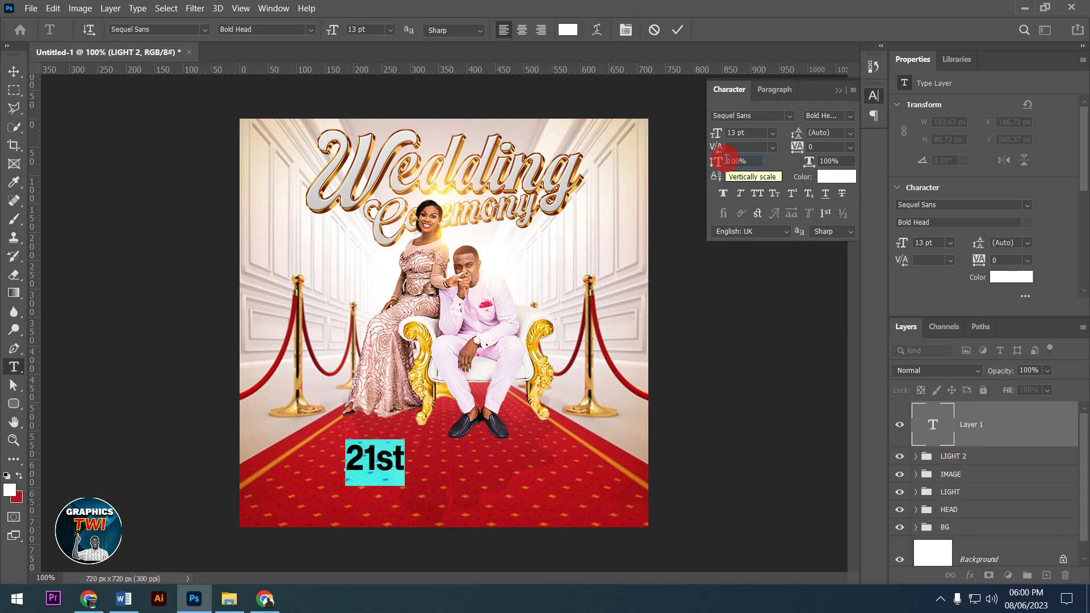
key(Return)
click(771, 159)
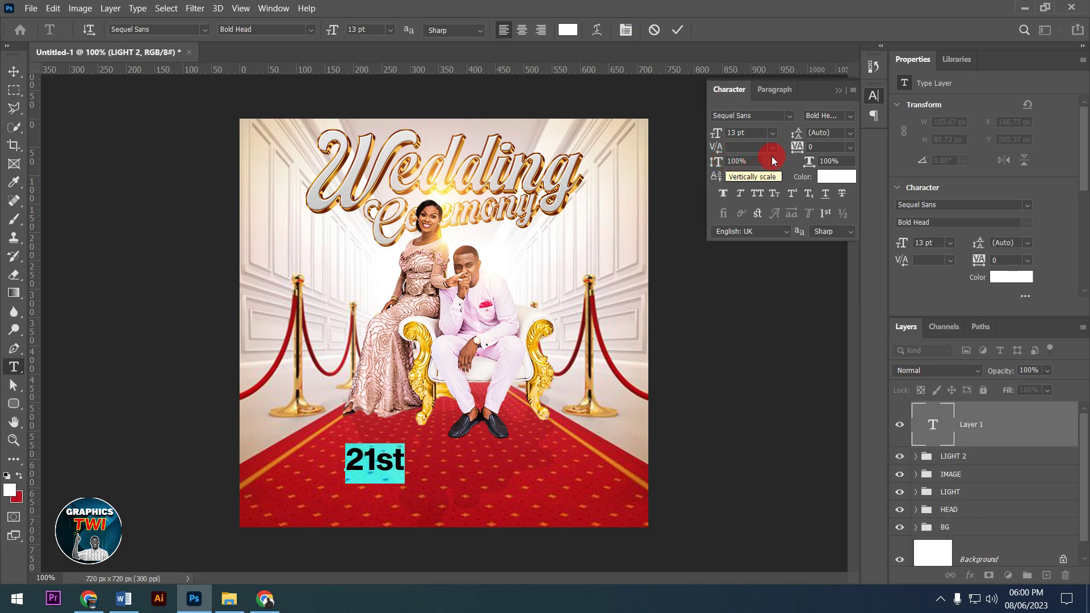
click(754, 132)
scroll(755, 132, up, 12)
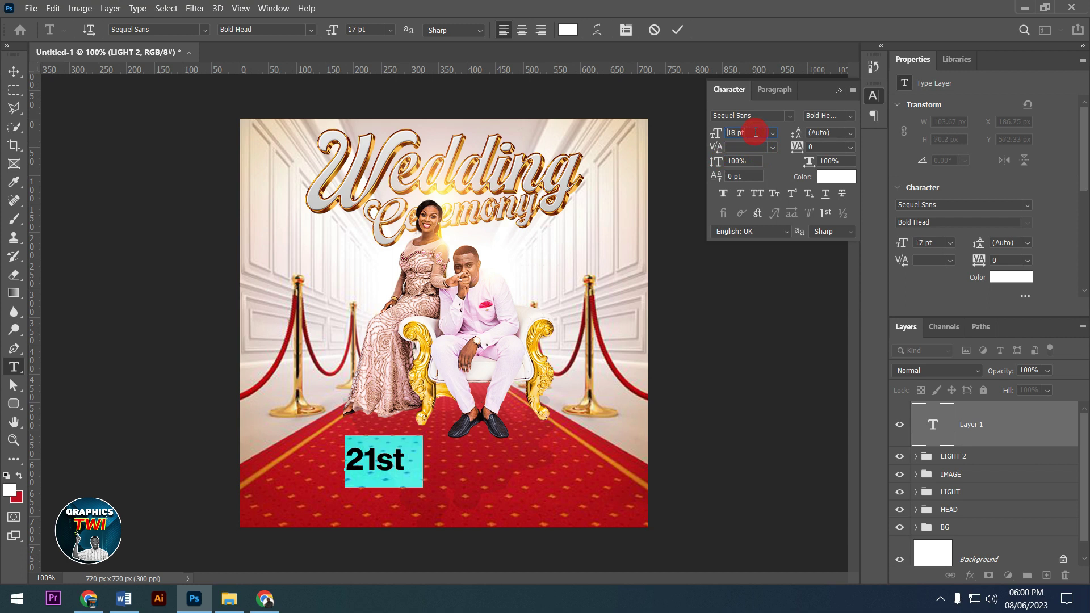
scroll(755, 132, up, 3)
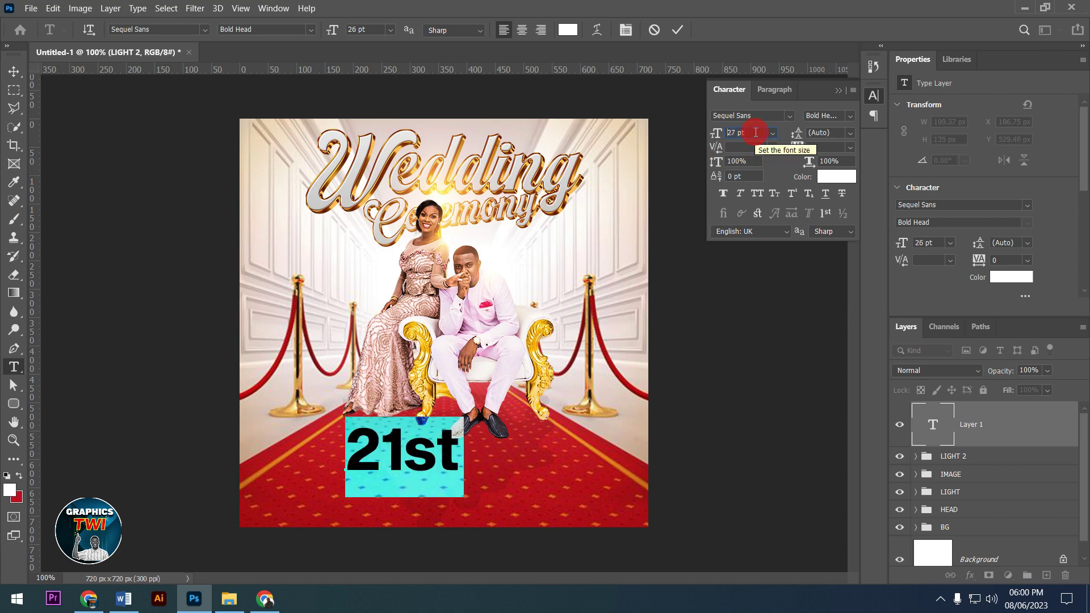
scroll(755, 132, up, 4)
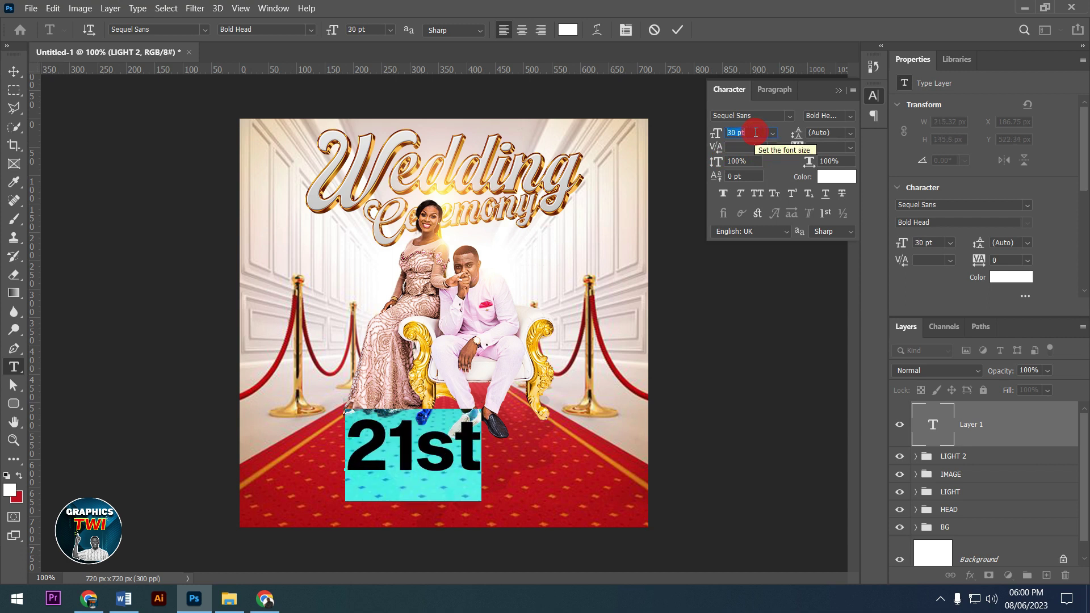
scroll(755, 132, up, 3)
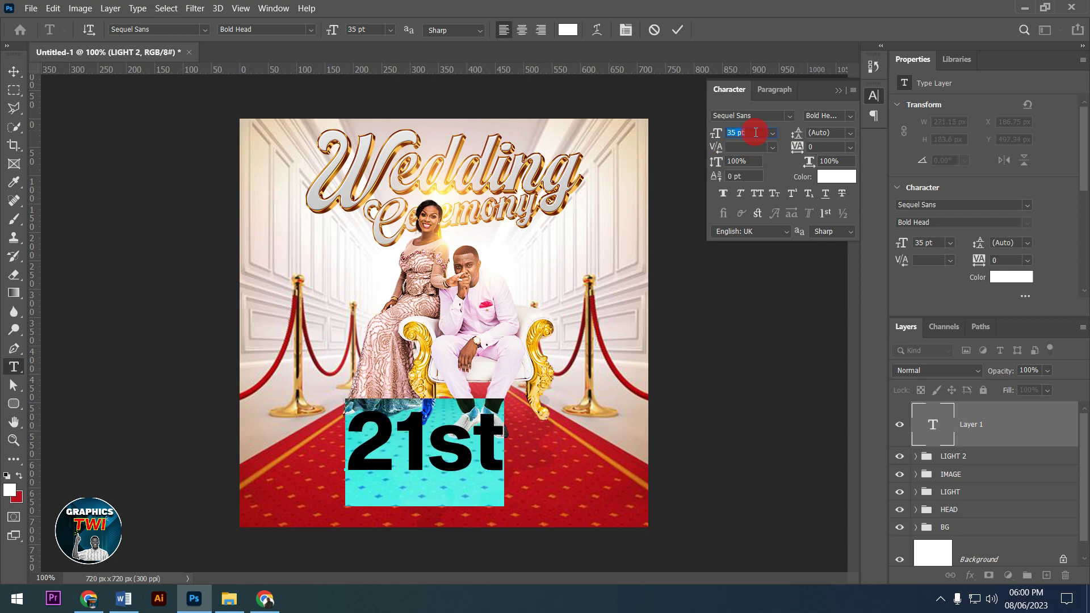
Step: Move 21st slightly lower, centre it horizontally on the canvas, and deselect
click(677, 30)
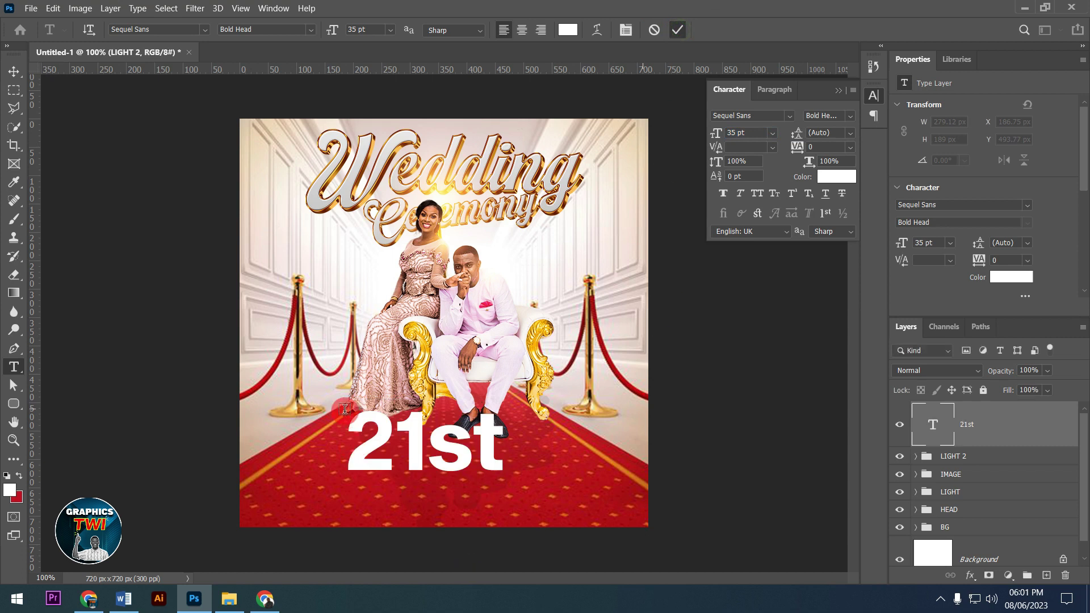
click(13, 71)
drag(472, 419, 494, 435)
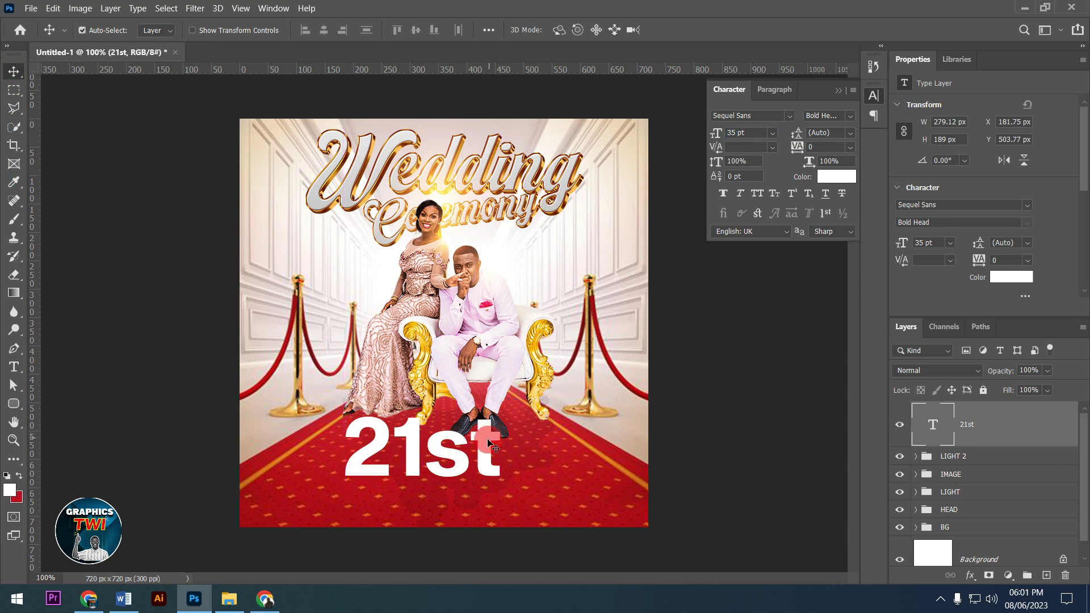
key(ctrl+a)
click(307, 30)
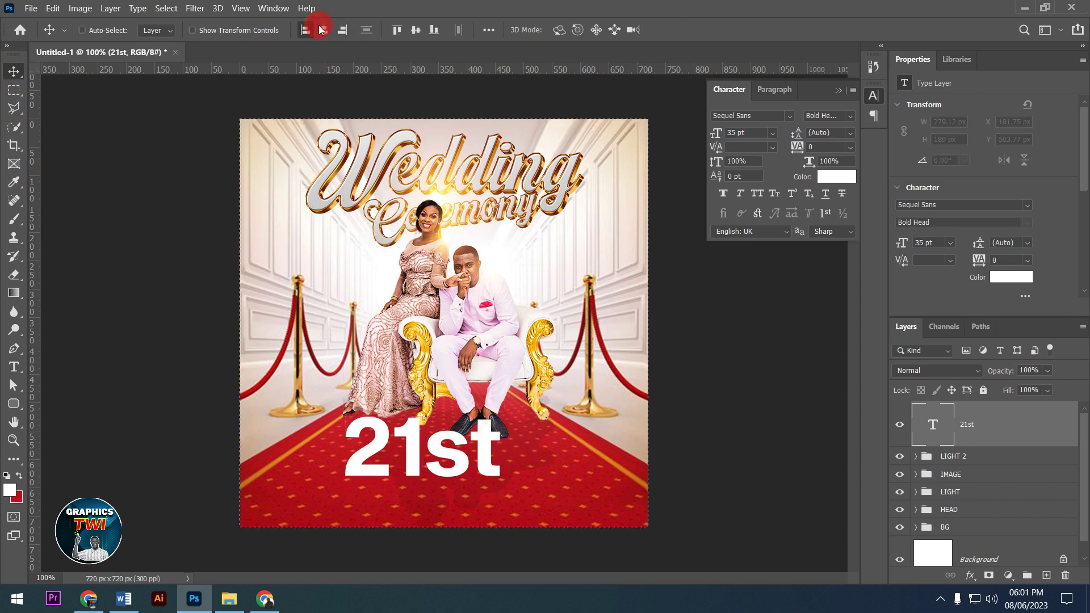
click(325, 29)
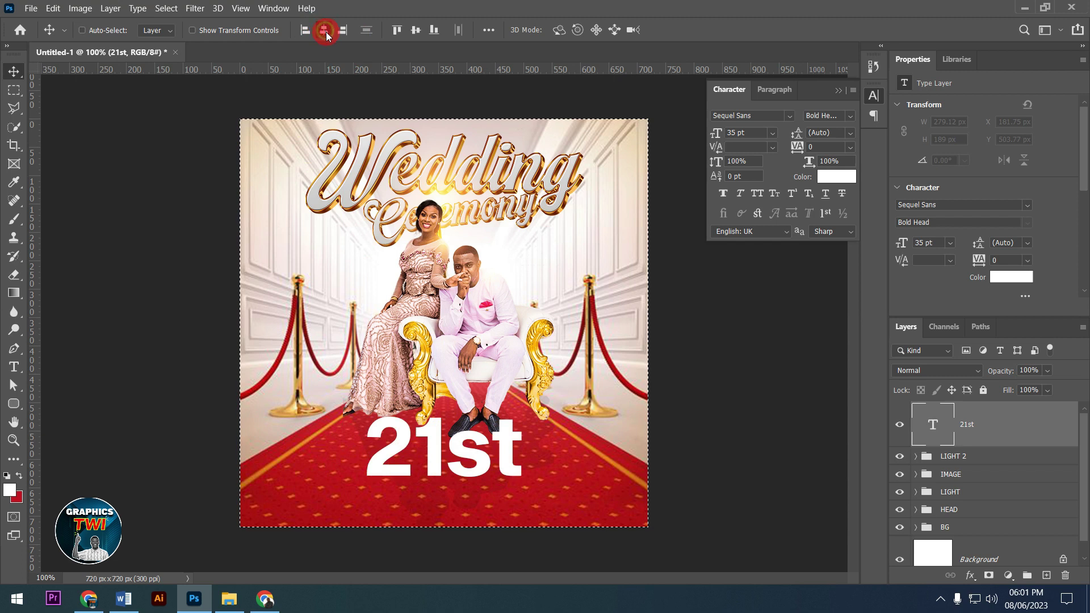
key(ctrl+d)
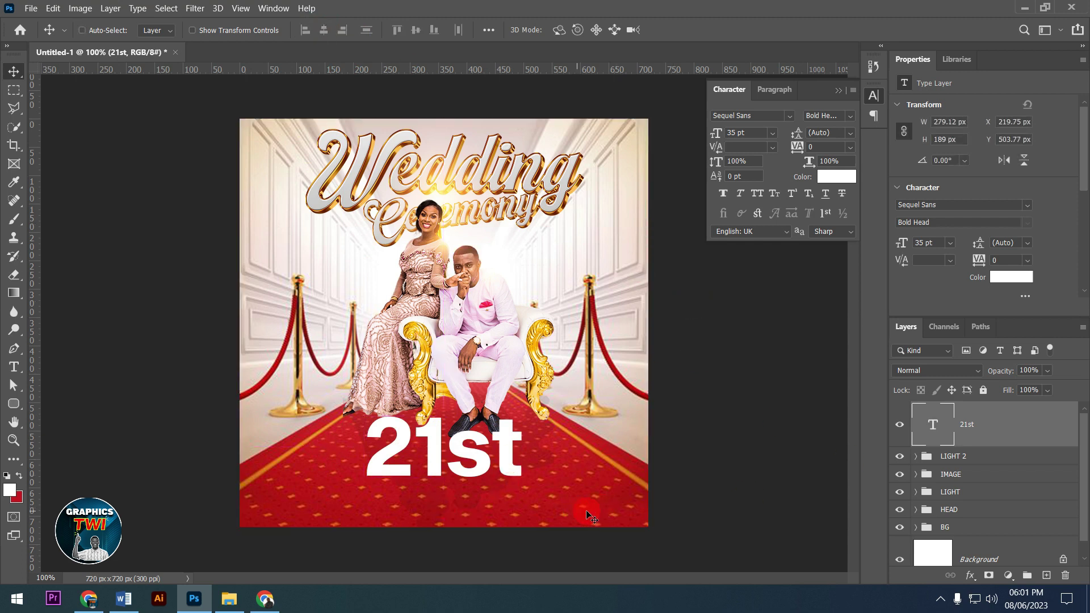
Step: Try the Blend If sliders on the 21st layer, then cancel without changes
double_click(1061, 431)
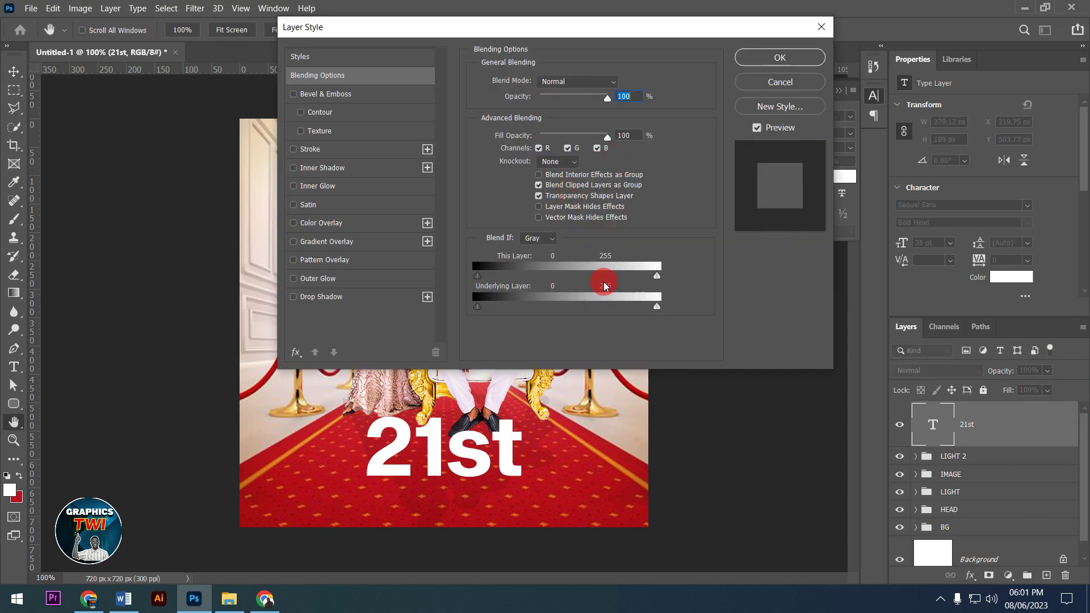
drag(525, 27, 760, 20)
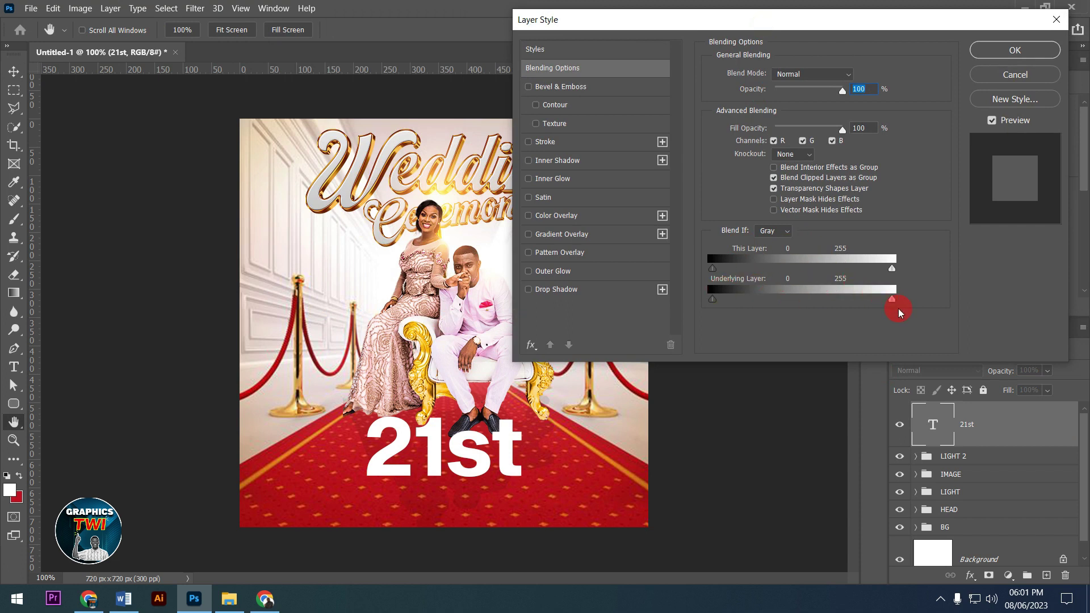
drag(892, 303, 797, 307)
drag(786, 306, 910, 301)
click(1015, 74)
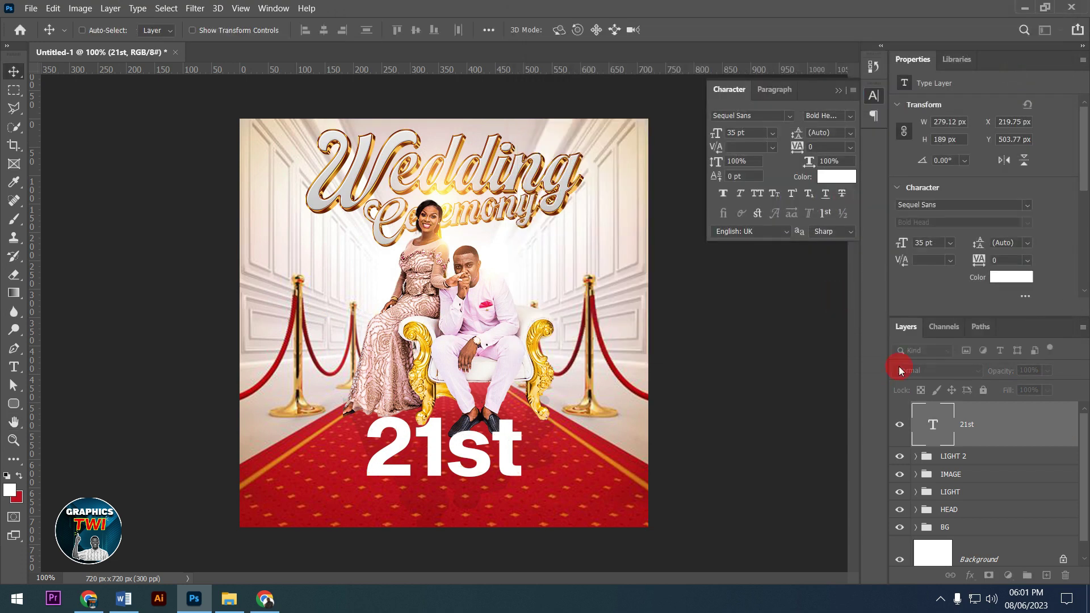
Step: Warp 21st with Arc Lower style, 0% bend and +38% vertical distortion
click(13, 367)
click(597, 29)
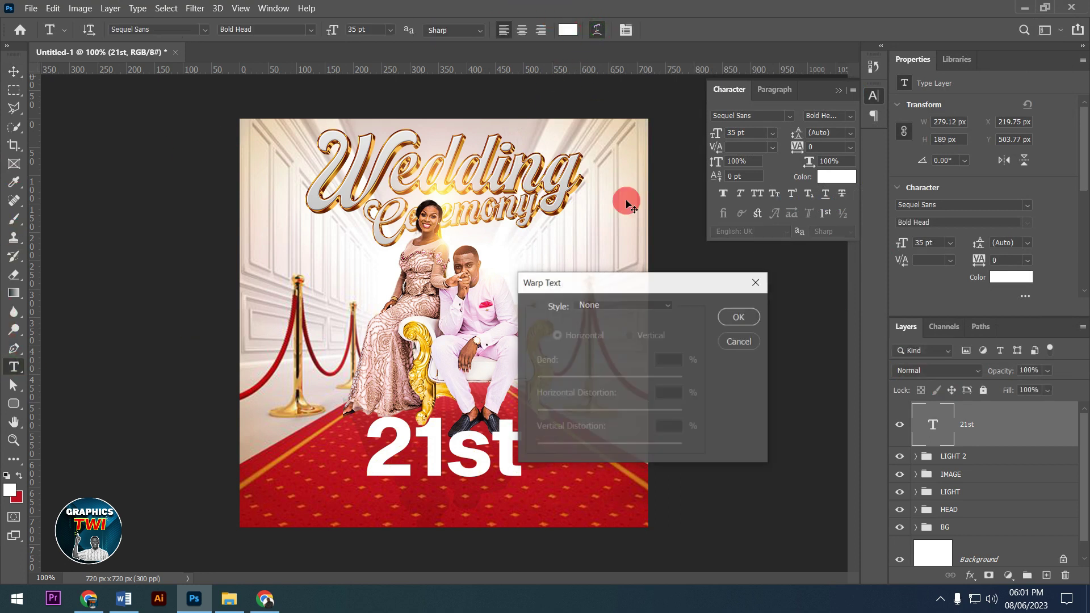
click(611, 305)
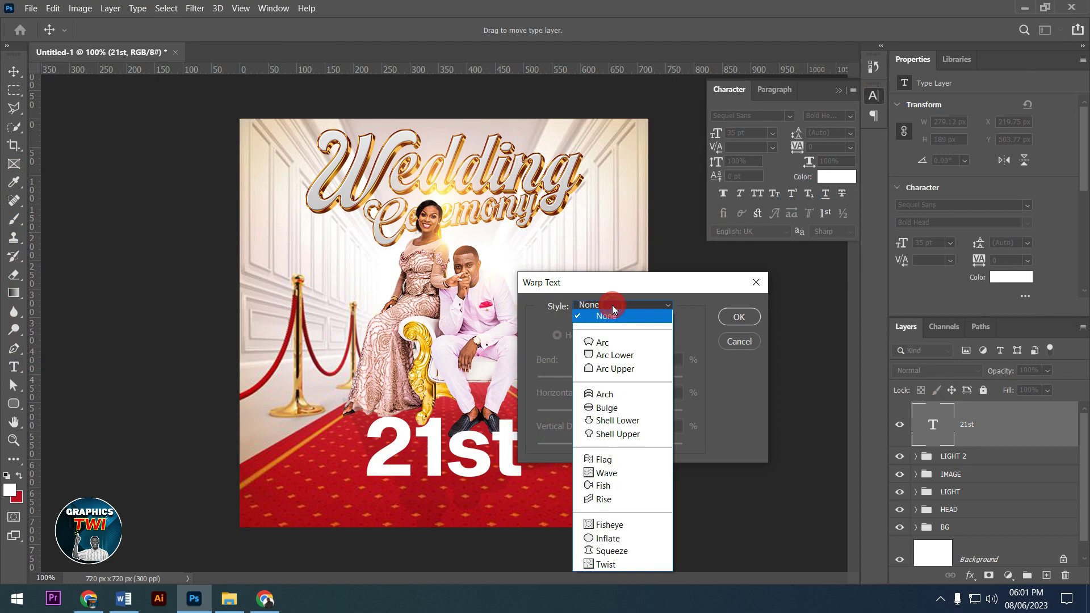
click(612, 356)
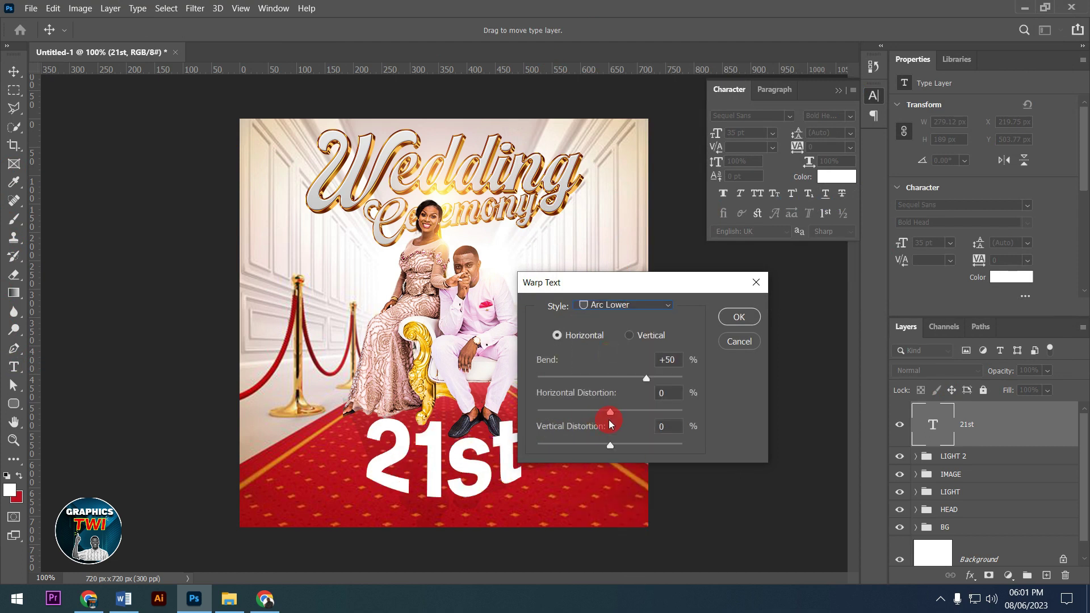
drag(641, 376, 611, 378)
drag(610, 444, 631, 448)
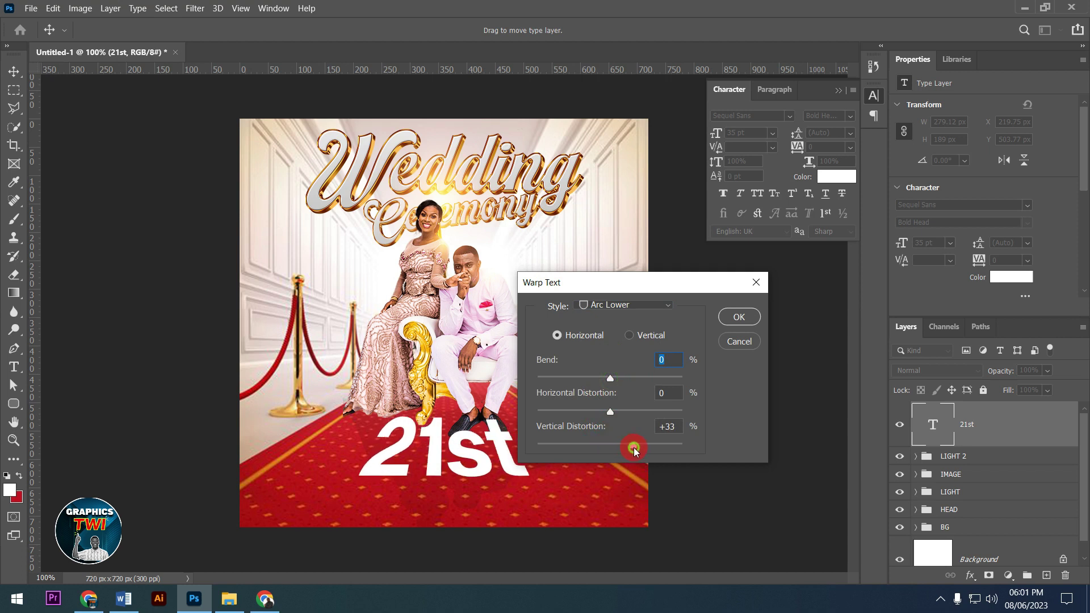
drag(636, 451, 637, 450)
click(736, 329)
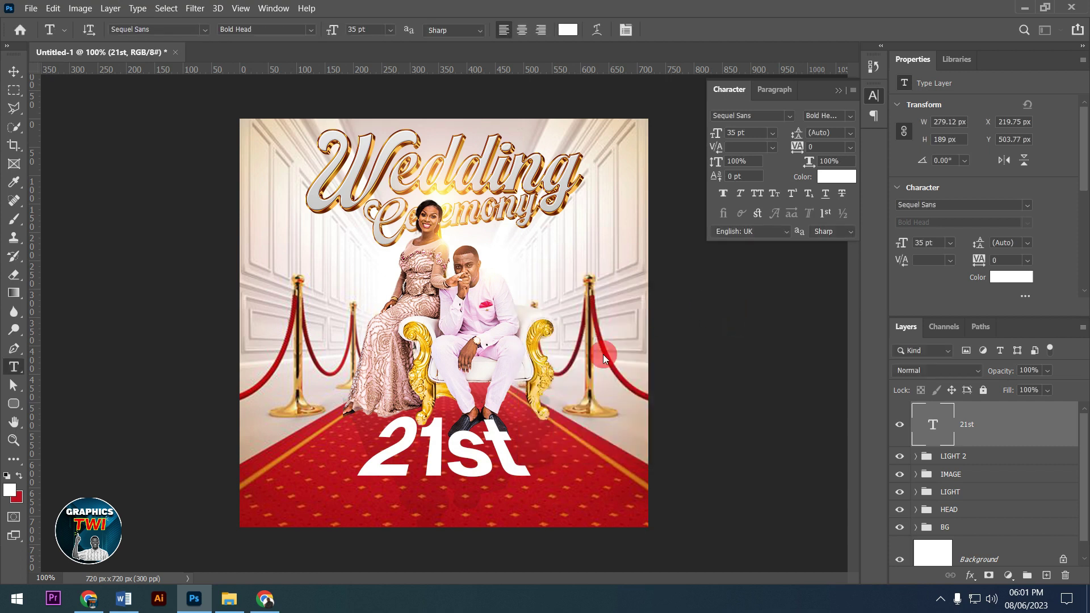
Step: Split the Underlying Layer Blend If sliders to 62/72 so carpet breaks through 21st
click(1058, 429)
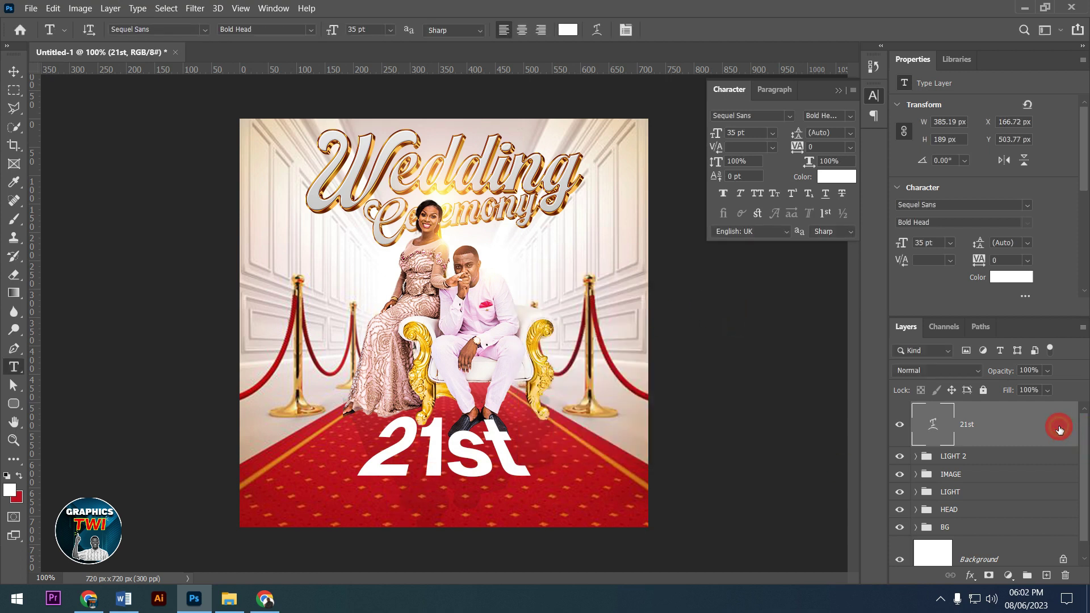
double_click(1061, 430)
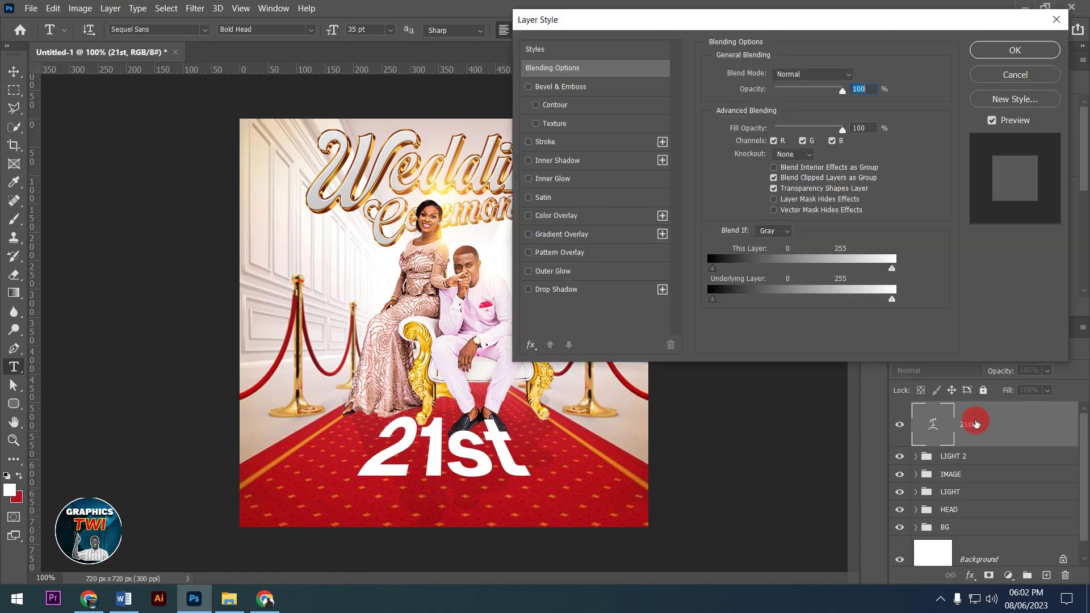
drag(891, 299, 755, 305)
click(714, 304)
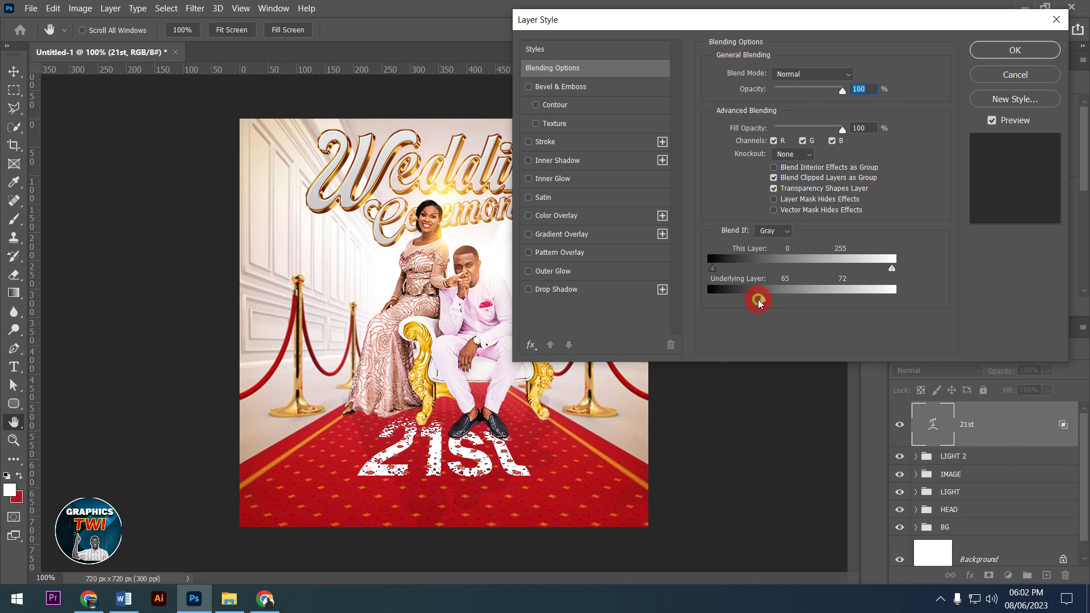
drag(757, 301, 761, 300)
click(1013, 50)
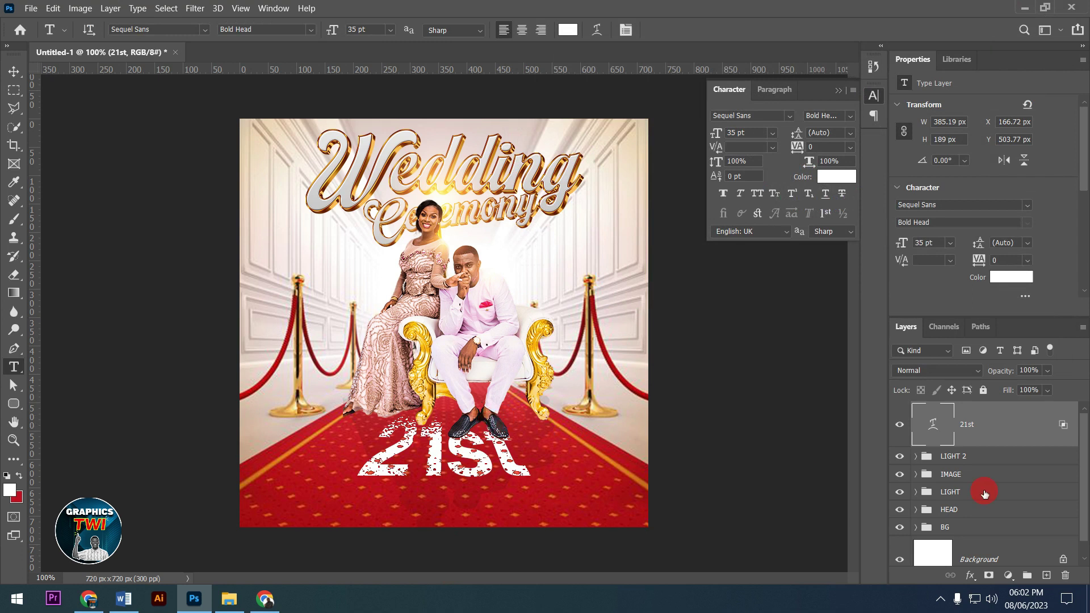
drag(995, 426, 968, 522)
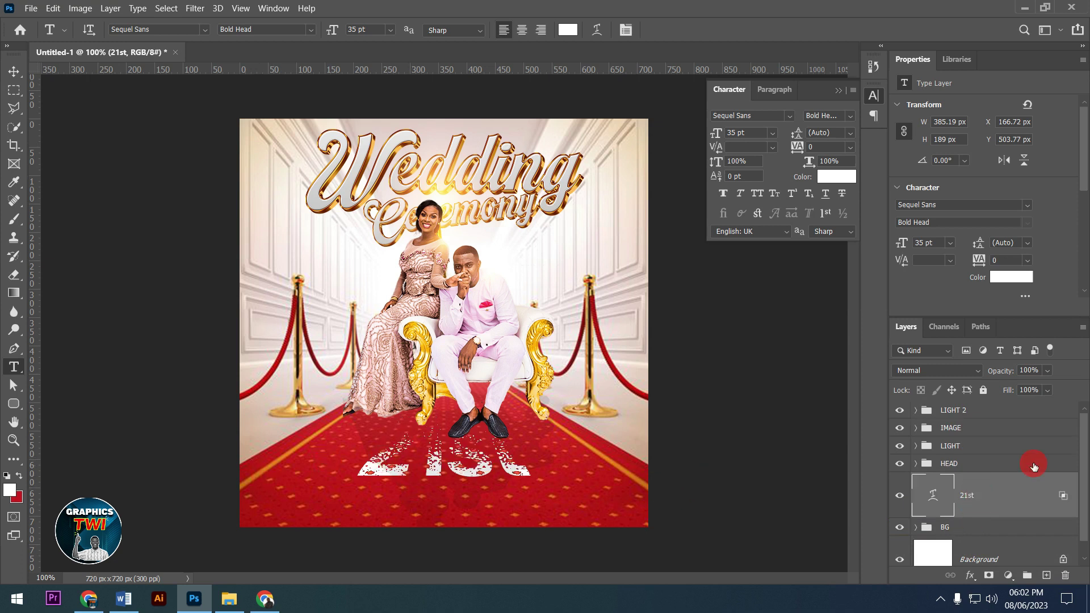
drag(988, 487, 985, 437)
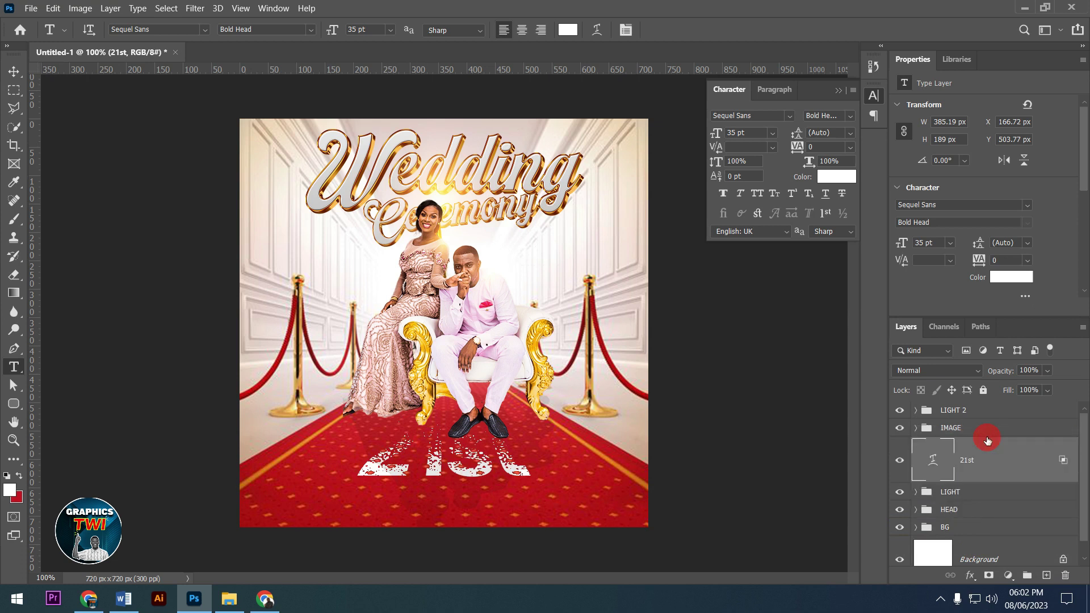
drag(986, 450, 986, 407)
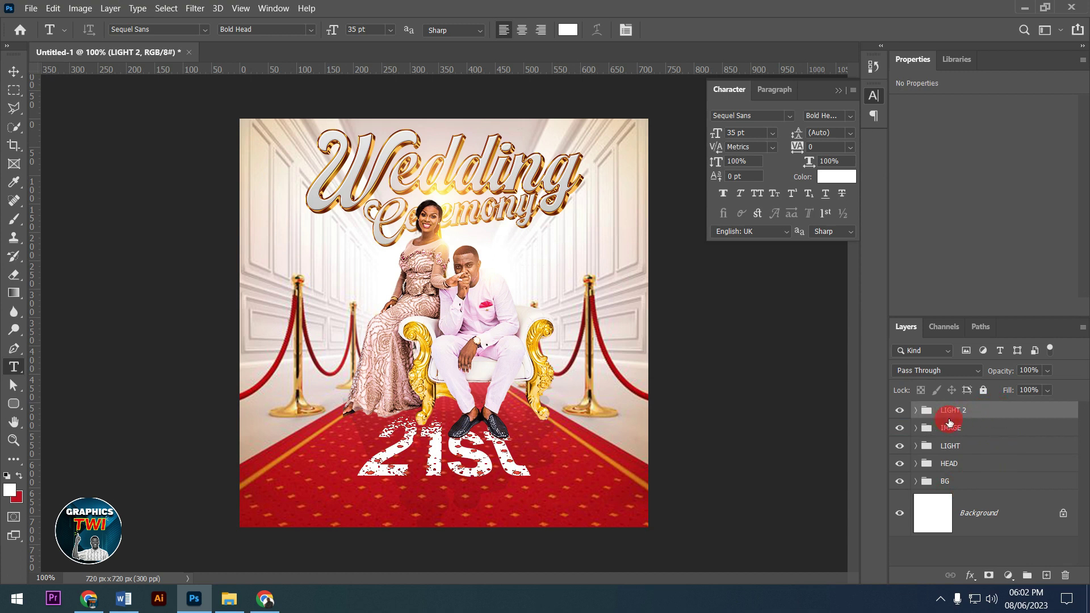
drag(950, 423, 973, 455)
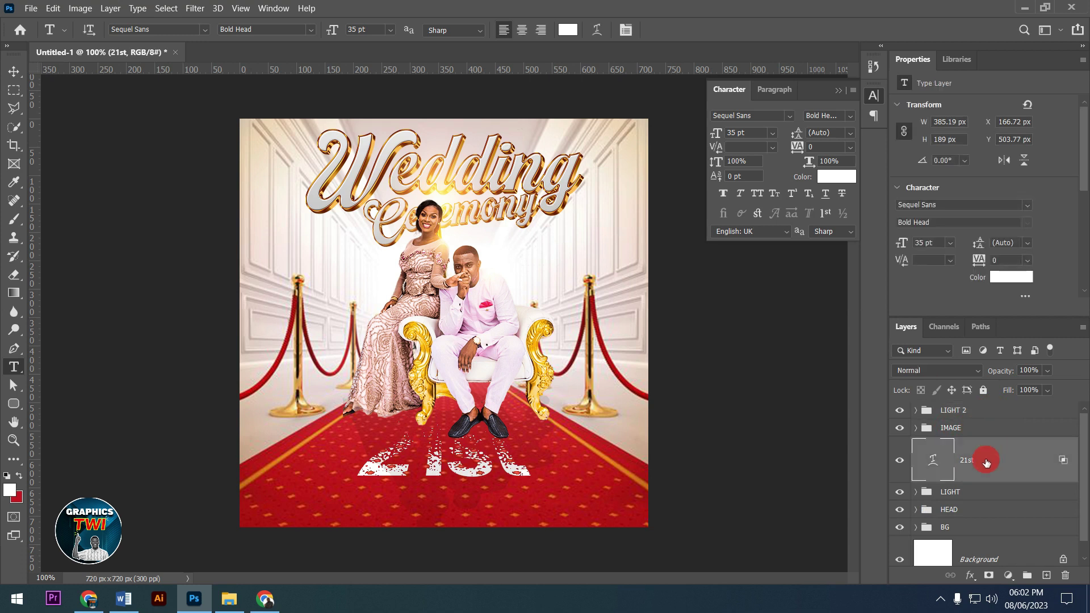
drag(986, 463, 993, 402)
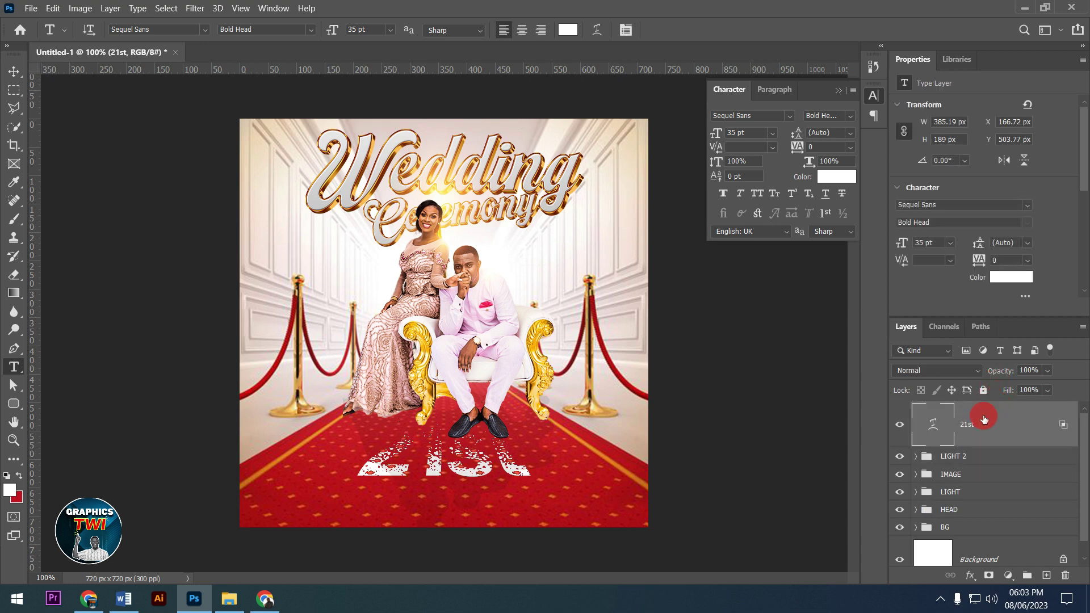
Step: Add a layer mask to 21st and paint black over the groom's shoes
click(989, 576)
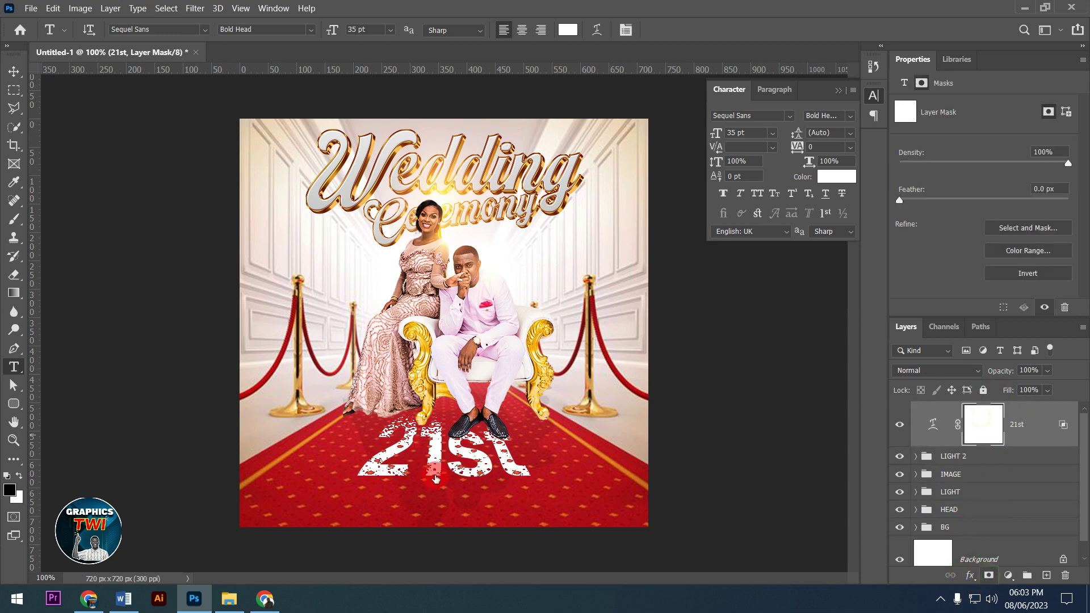
click(14, 223)
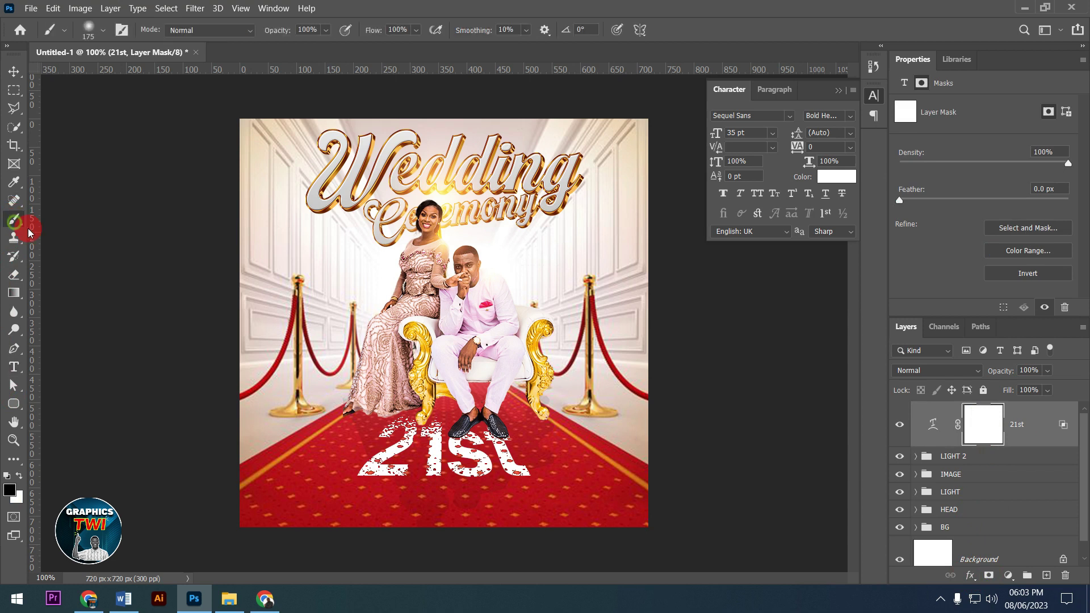
mouse_move(500, 428)
mouse_down()
mouse_move(493, 413)
mouse_move(501, 427)
mouse_up()
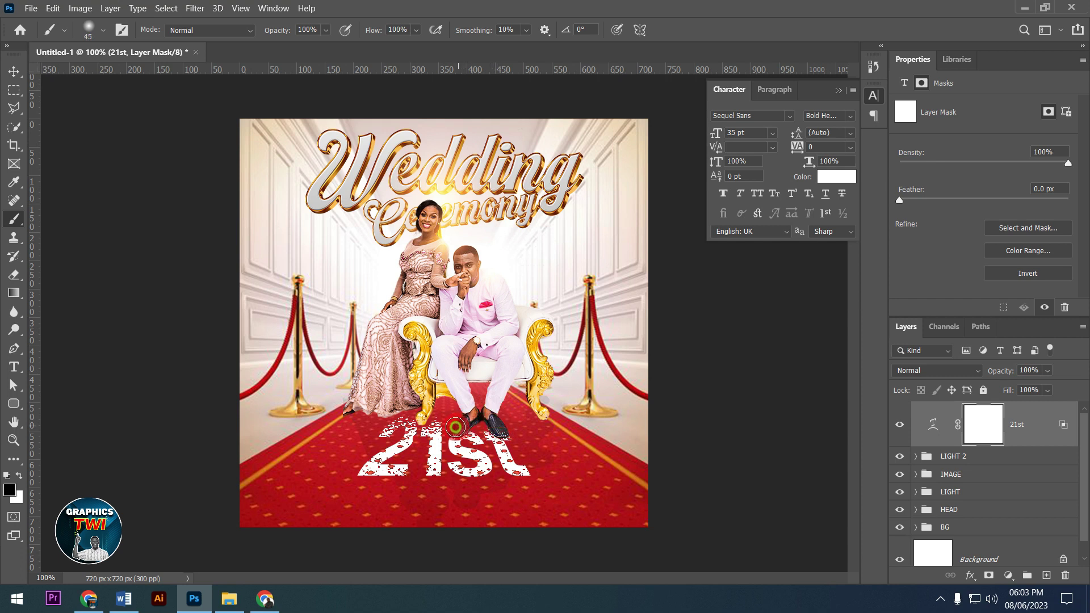
mouse_move(455, 427)
mouse_down()
mouse_move(502, 417)
mouse_move(512, 438)
mouse_move(491, 418)
mouse_up()
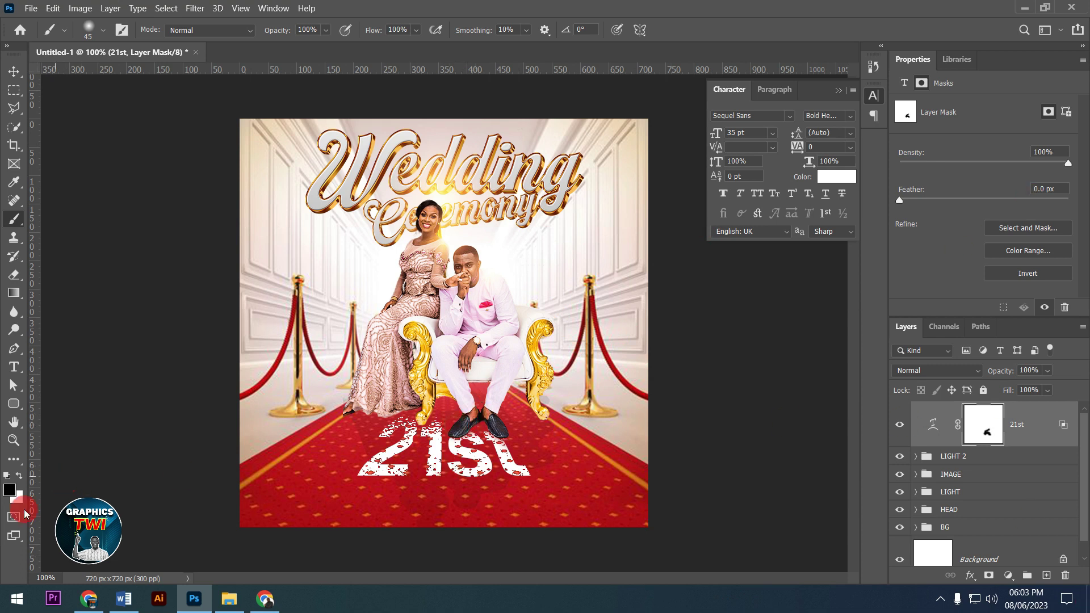
Step: Select SEPTEMBER in the Word FONT document and bring up its context menu
click(124, 599)
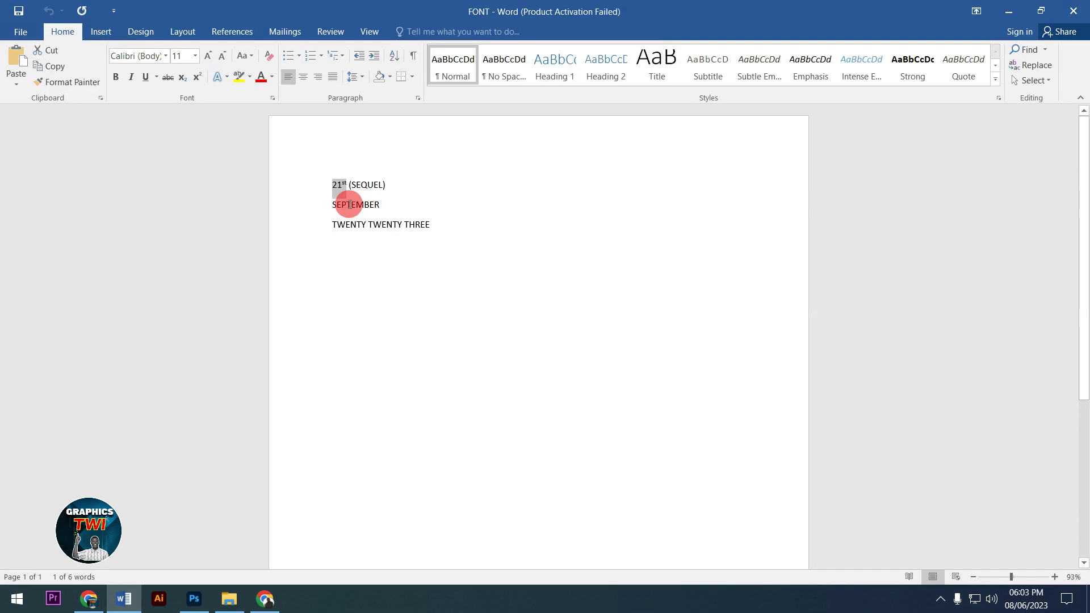
drag(382, 205, 342, 207)
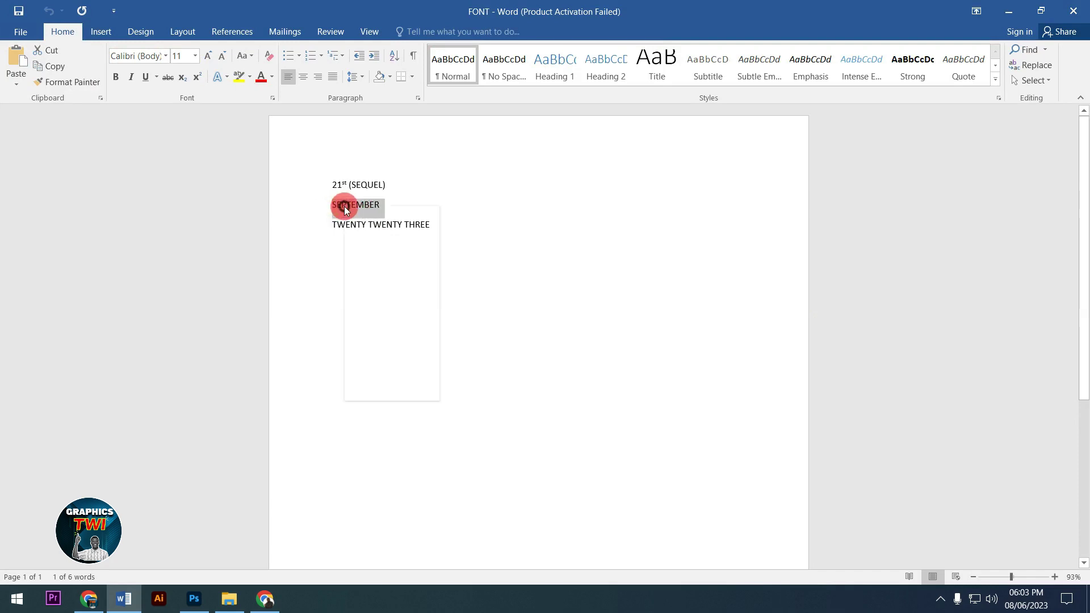
right_click(342, 207)
Step: Copy SEPTEMBER from Word and paste it into a new text layer on the poster
click(341, 232)
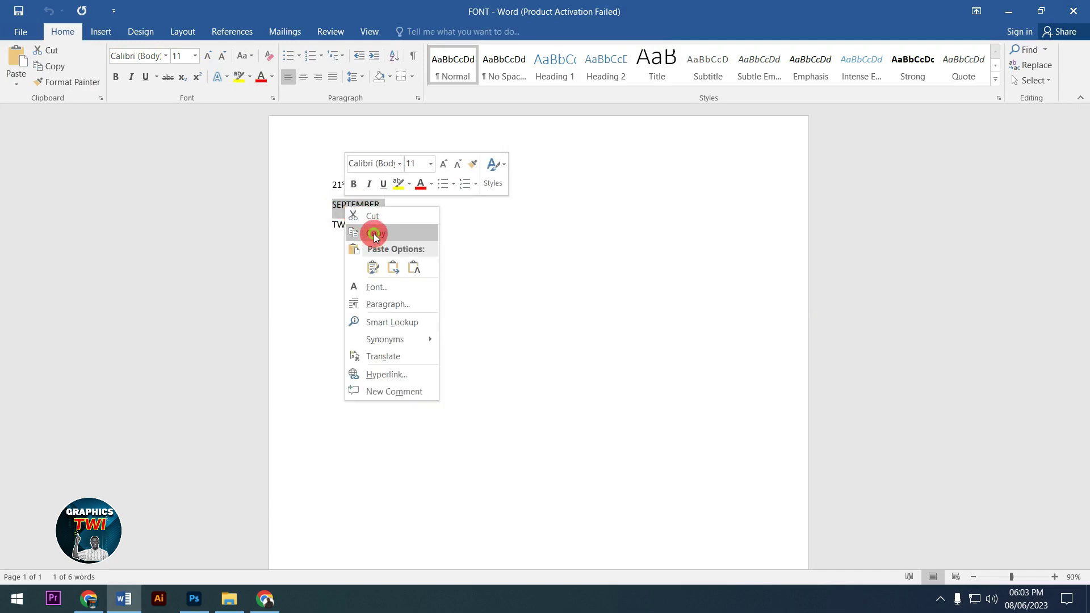
click(1008, 11)
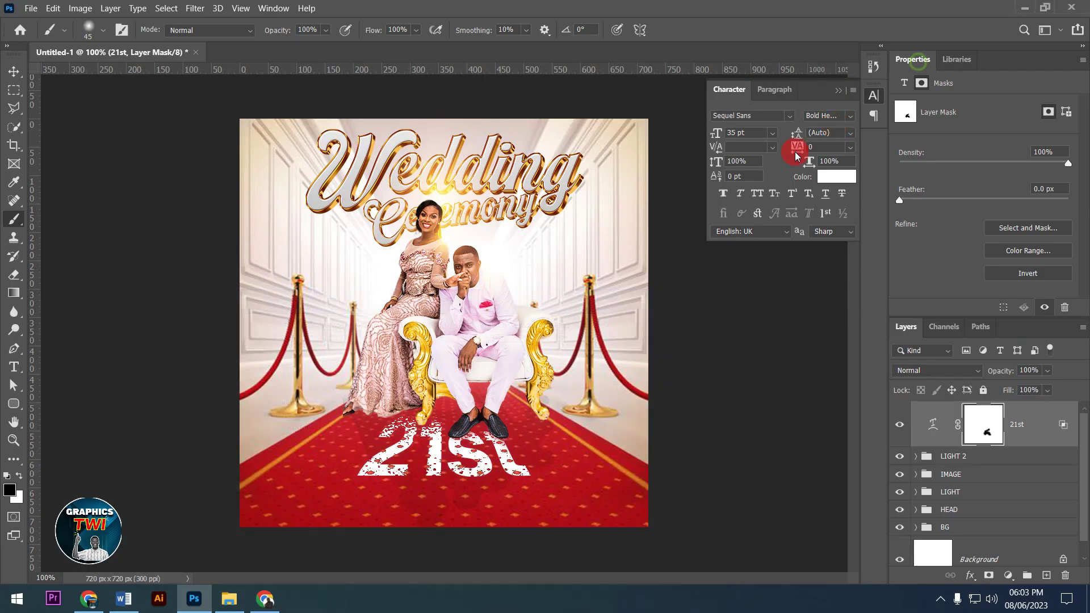
click(14, 367)
click(322, 506)
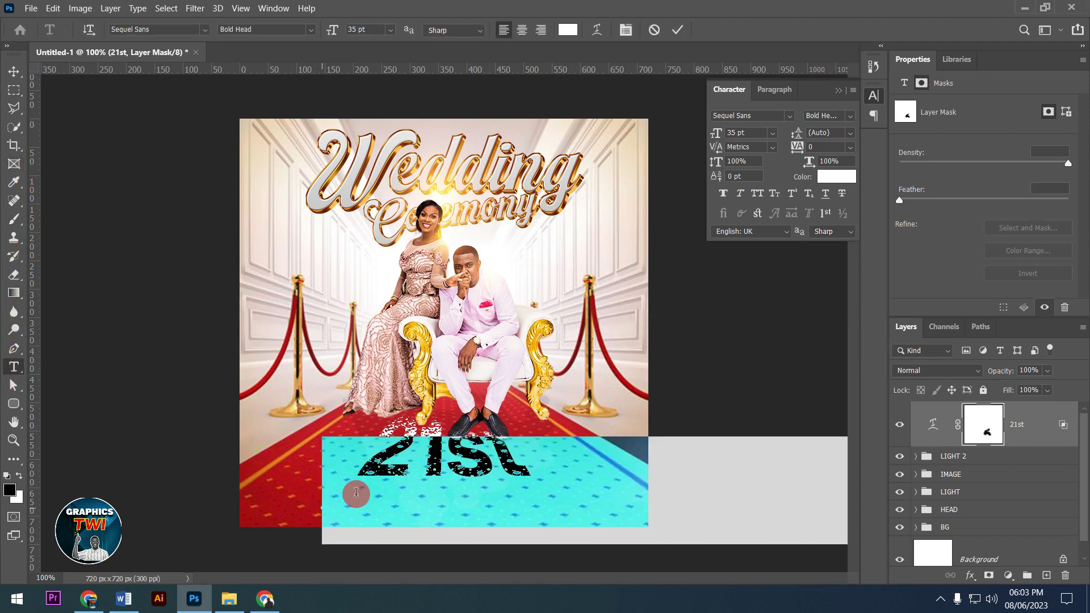
key(ctrl+v)
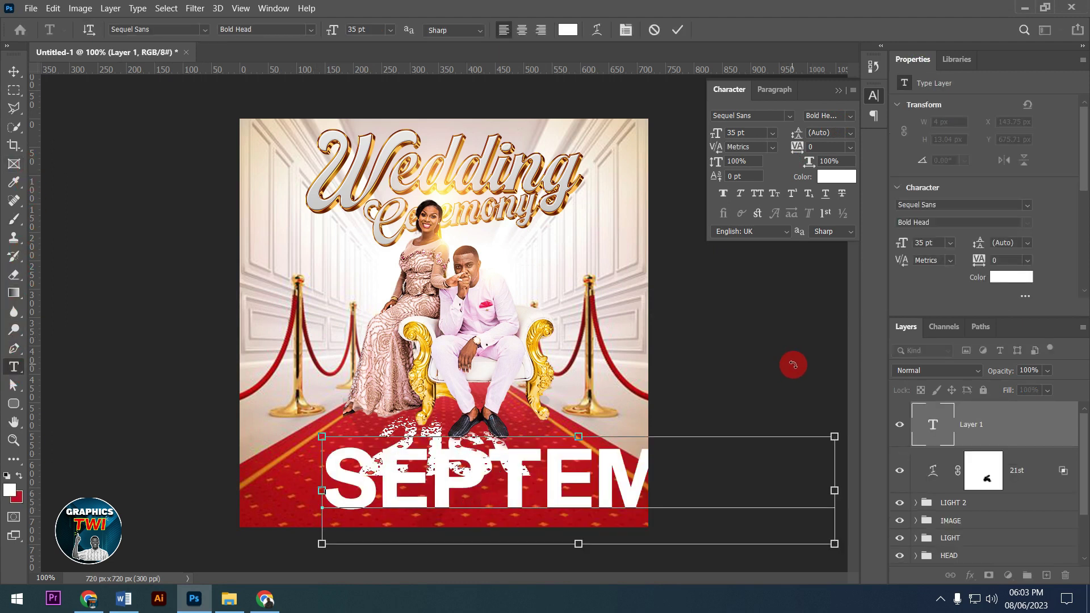
key(ctrl+a)
Step: Shrink SEPTEMBER to 9 pt and centre it beneath the 21st date
scroll(753, 131, down, 11)
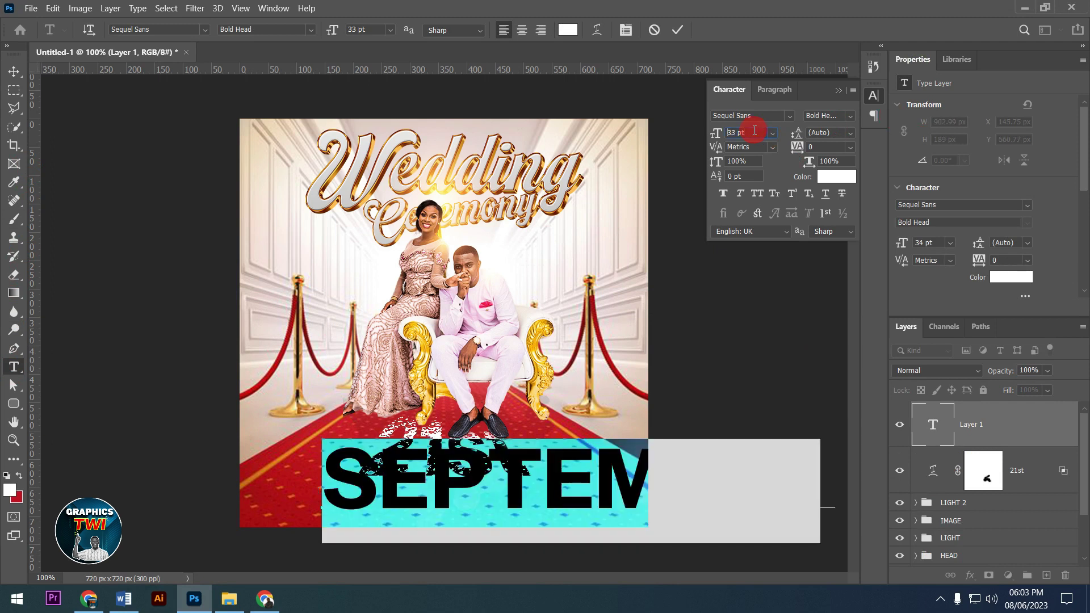
scroll(754, 132, down, 7)
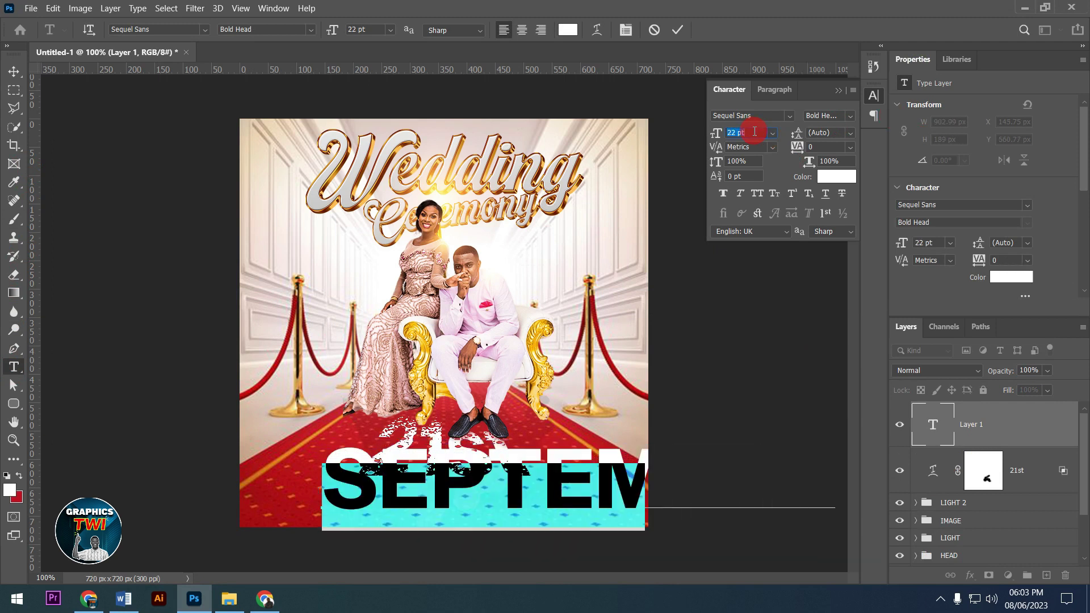
scroll(754, 131, down, 7)
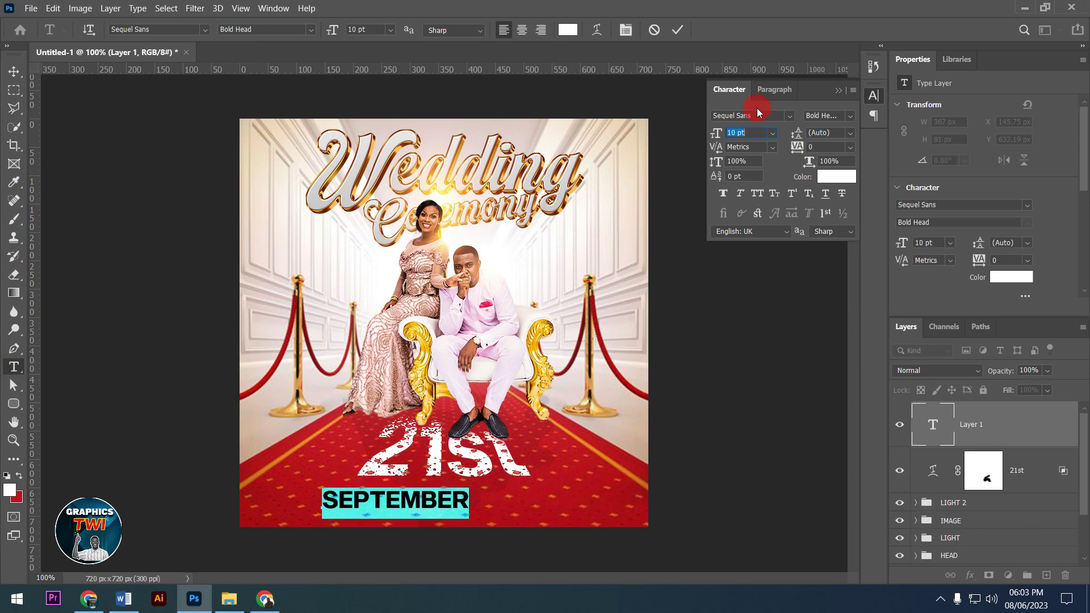
key(Down)
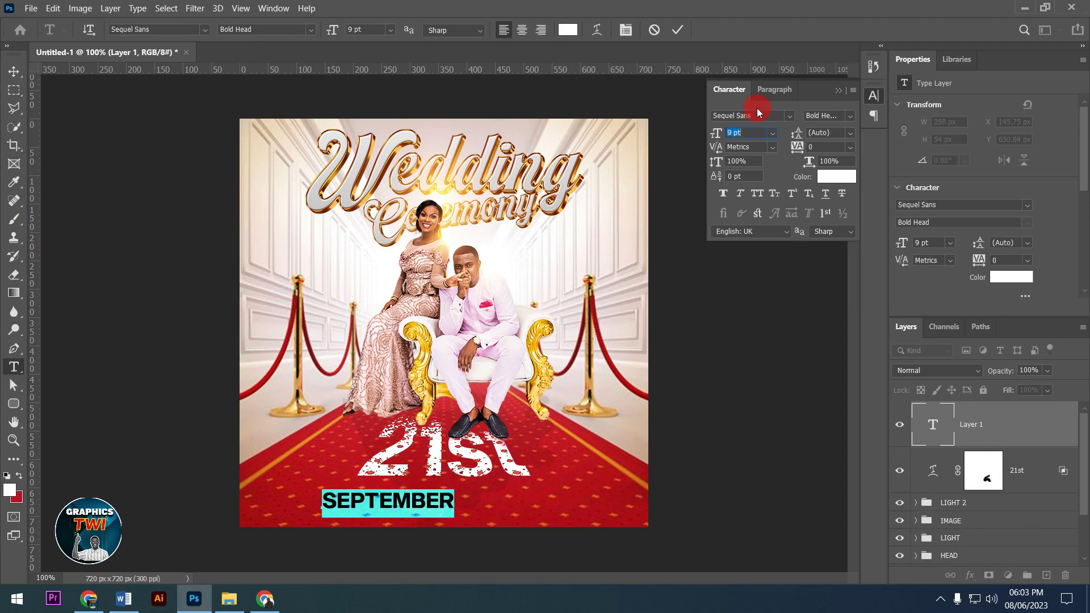
click(675, 34)
click(14, 71)
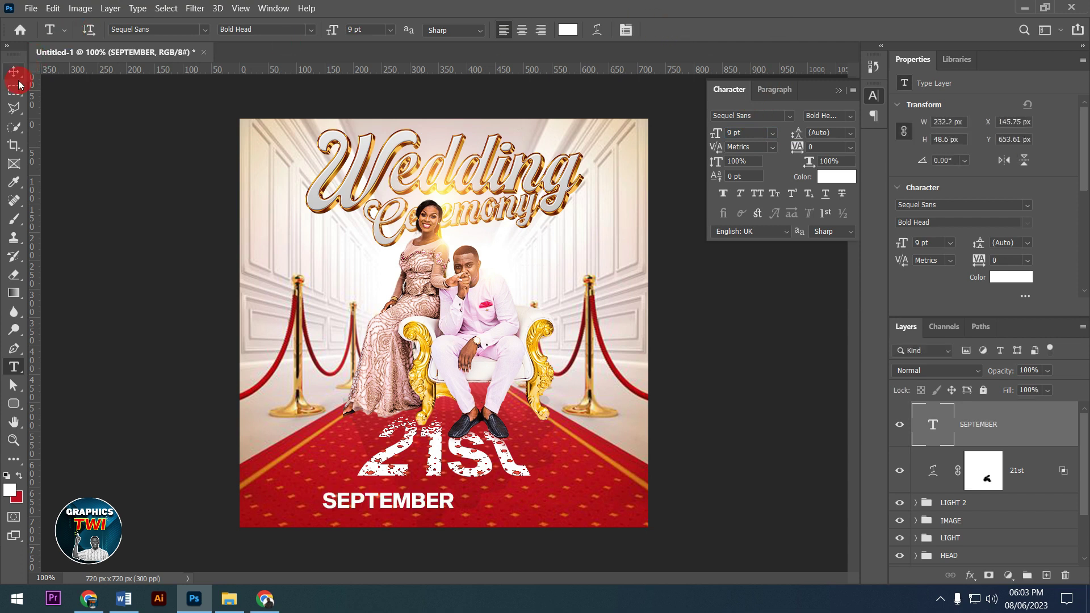
drag(457, 502, 509, 491)
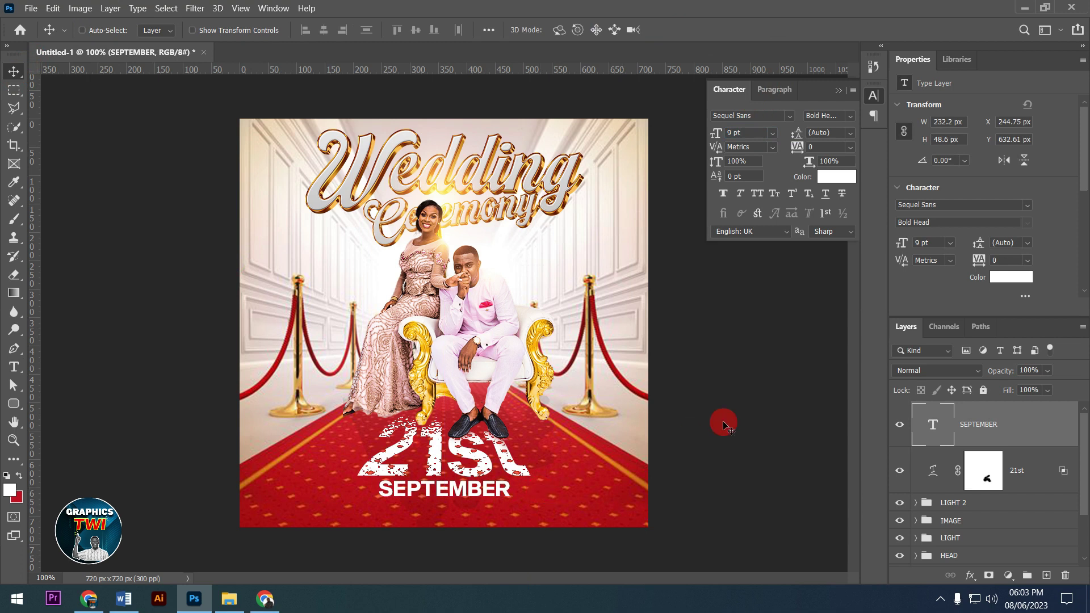
click(981, 429)
Step: Enlarge SEPTEMBER to 11 pt and nudge it left and down to recentre it
double_click(934, 423)
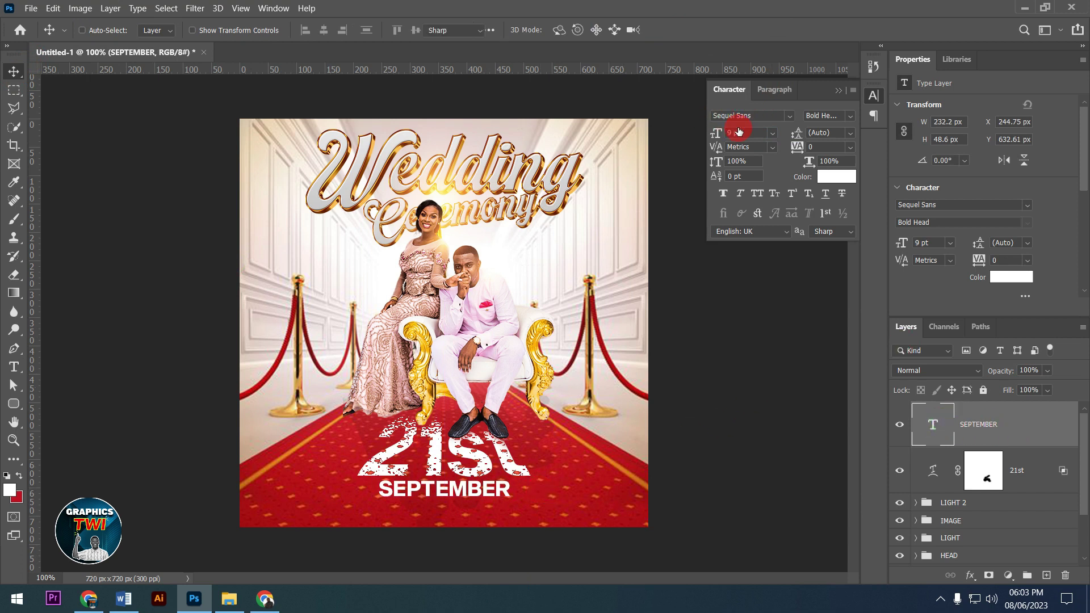
click(747, 130)
key(Up)
key(Up)
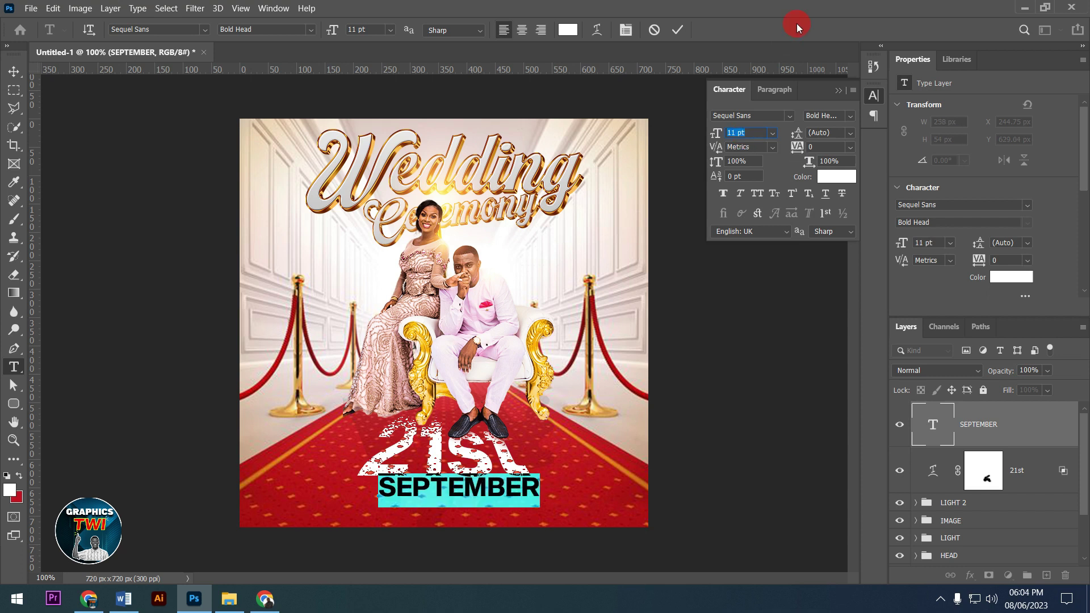
click(678, 30)
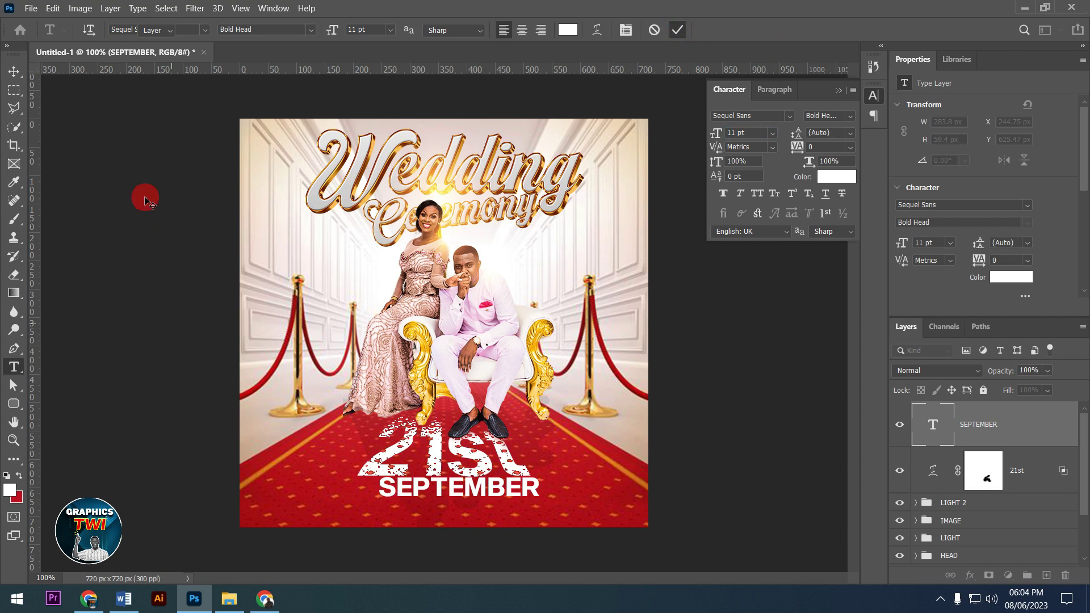
click(14, 72)
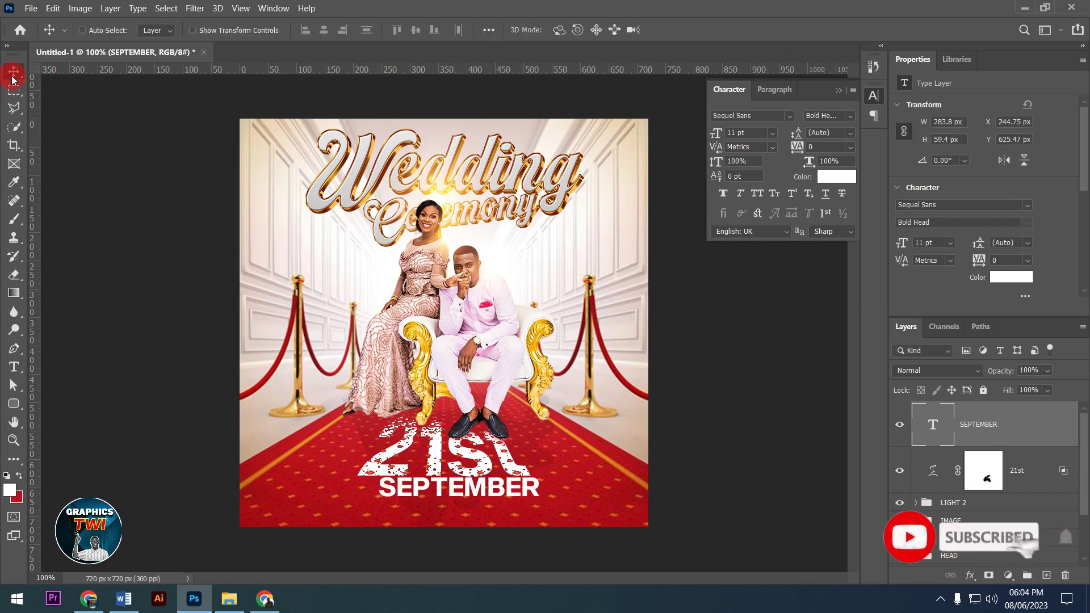
key(Left)
key(Left)
key(Left)
key(Left)
key(Left)
key(Left)
key(Left)
key(Left)
key(Left)
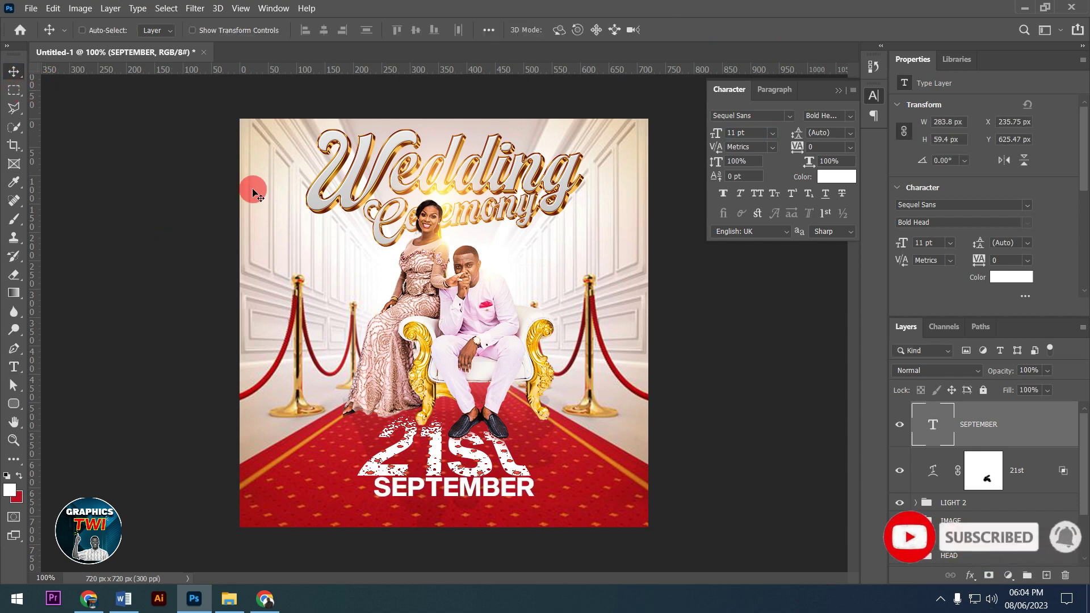
key(Left)
key(Left)
key(Left)
key(Left)
key(Left)
key(Left)
key(Left)
key(Left)
key(Left)
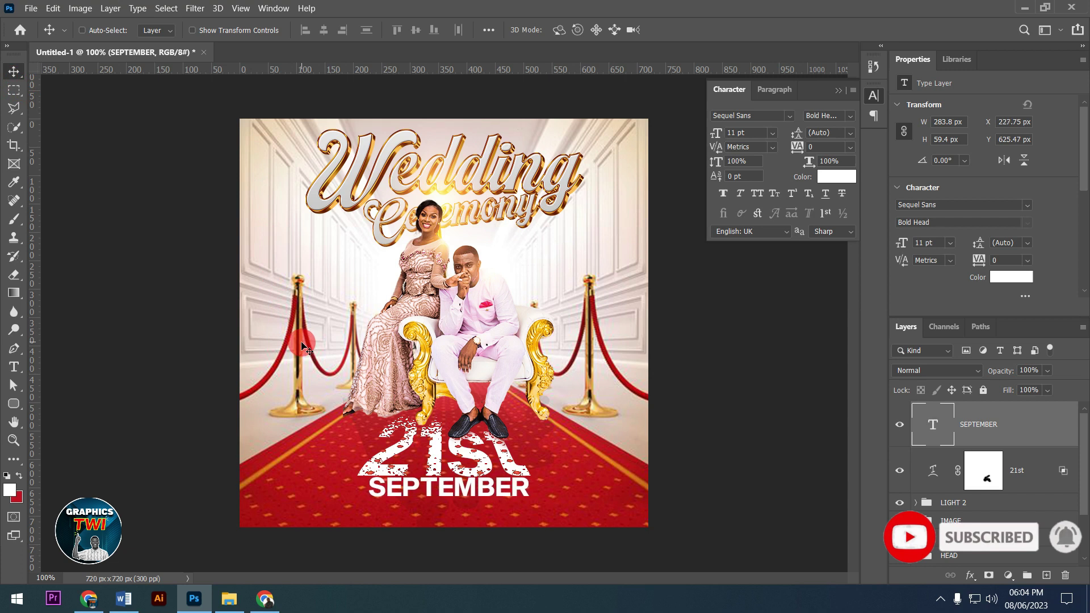
key(Left)
key(Left)
key(Left)
key(Left)
key(Left)
key(Down)
Step: Scale SEPTEMBER to about 109% and nudge it down one pixel
key(ctrl+t)
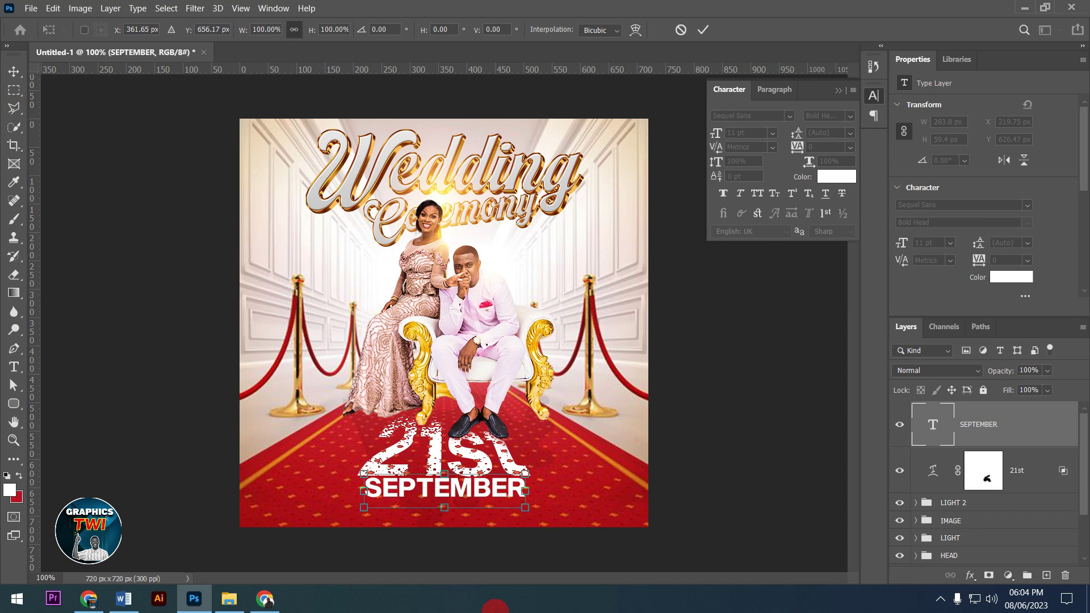
drag(525, 509, 532, 510)
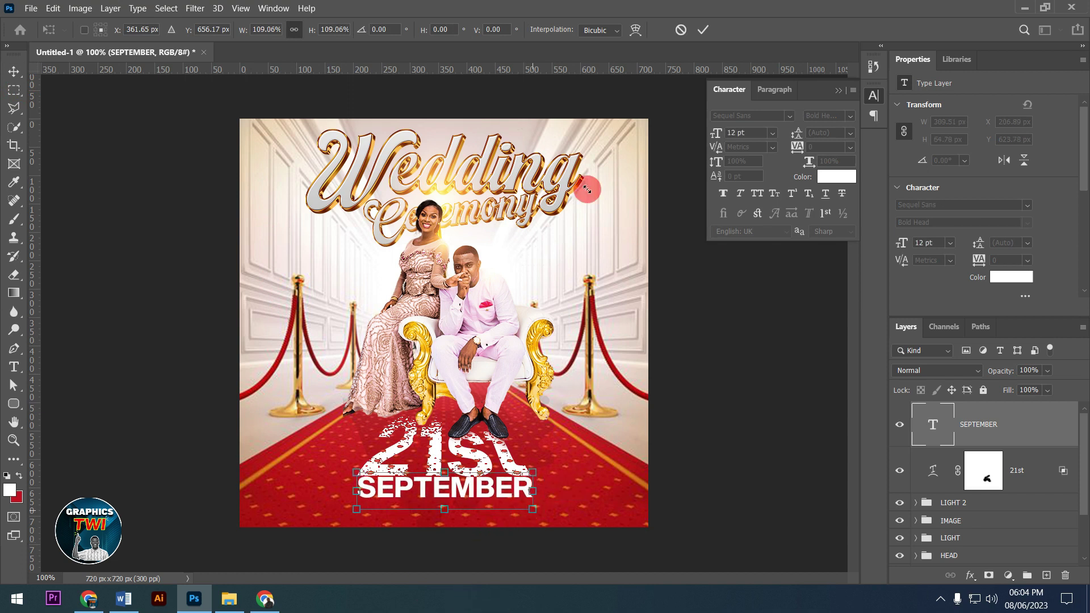
click(696, 29)
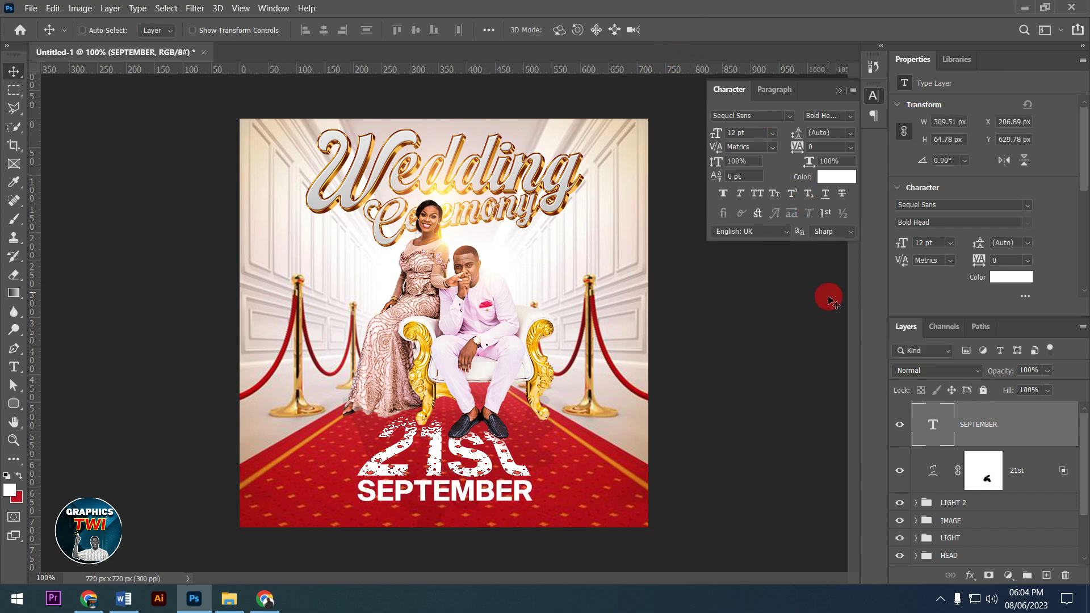
key(Down)
Step: Copy the distressed layer style from 21st and paste it onto SEPTEMBER
double_click(1052, 424)
click(1040, 83)
click(1045, 481)
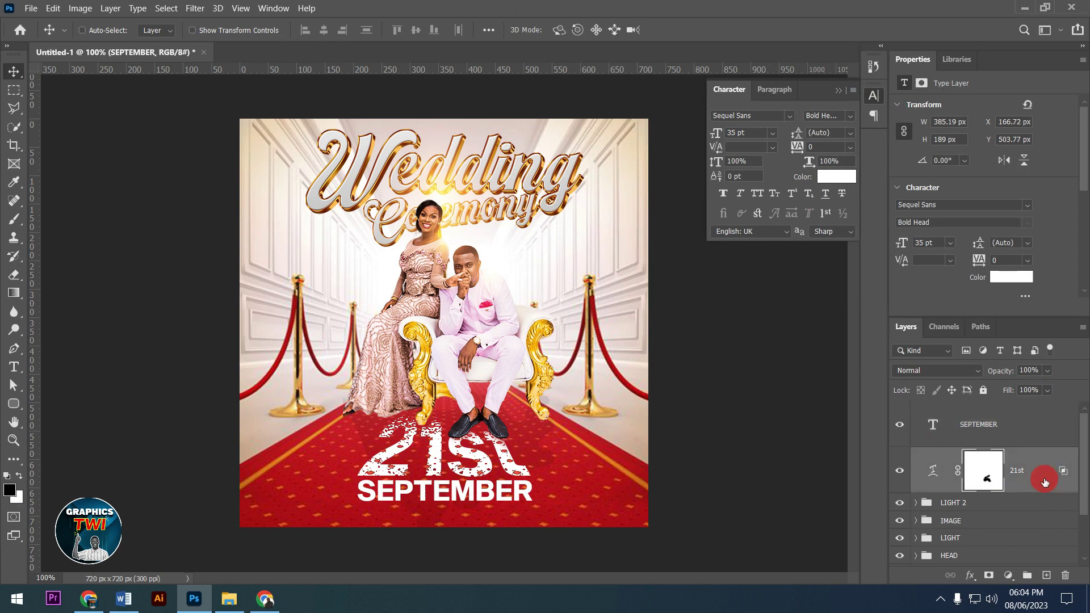
right_click(1044, 480)
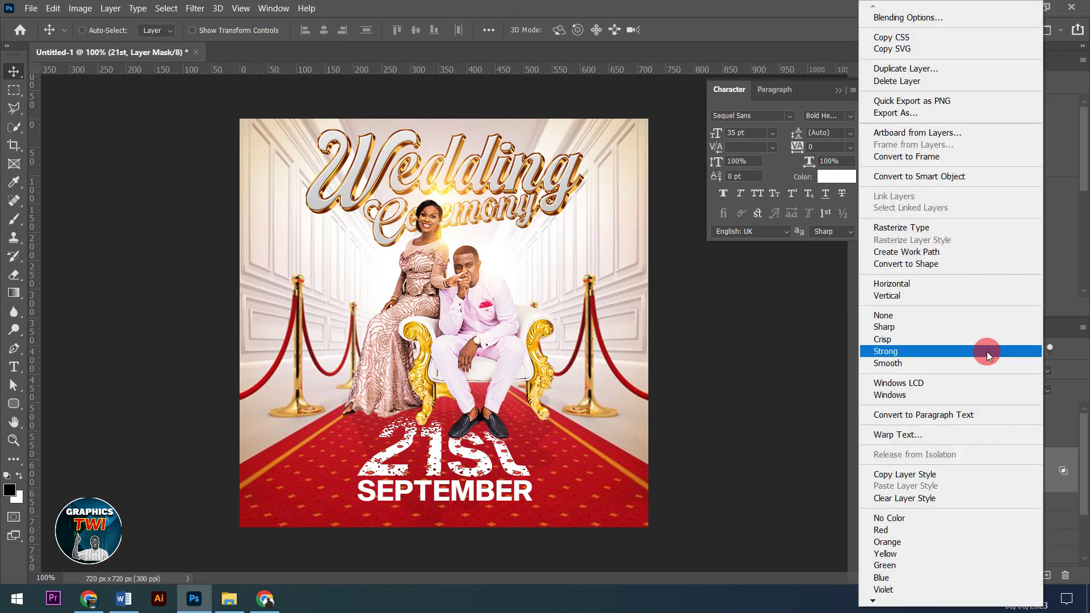
click(936, 475)
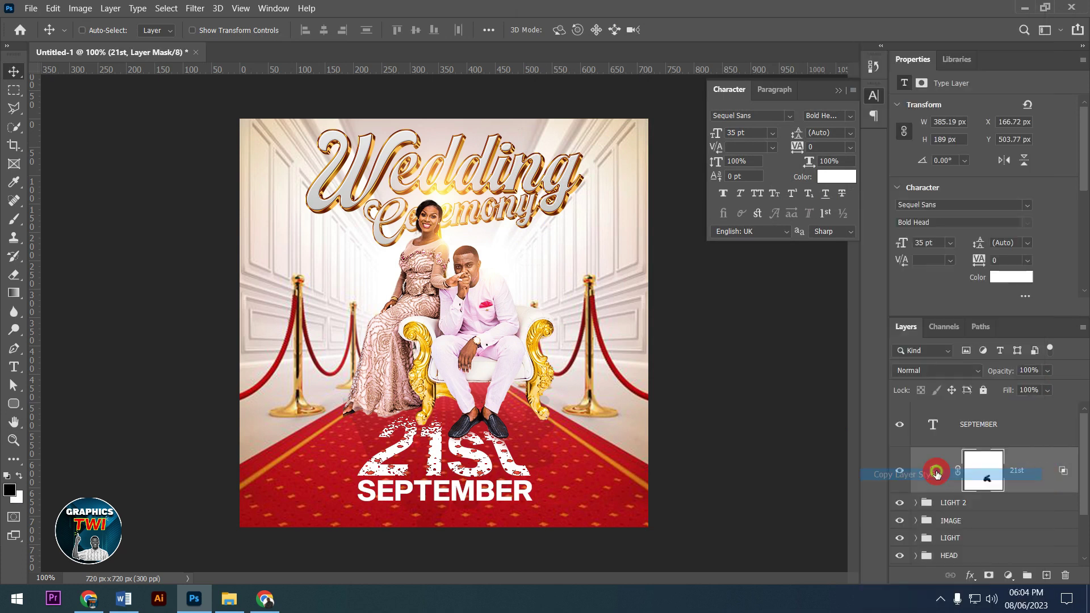
click(1016, 425)
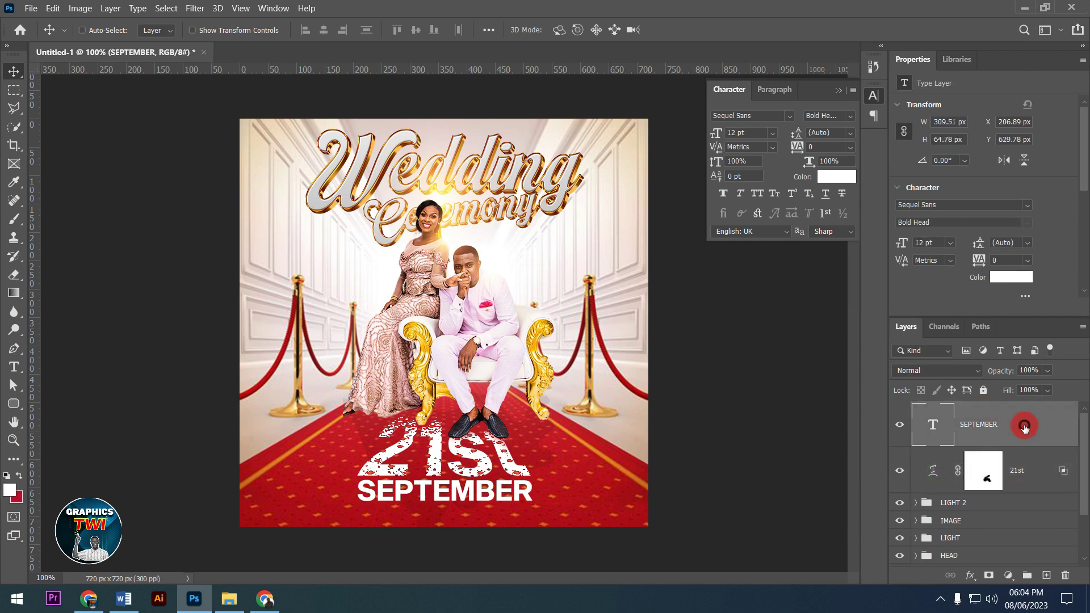
right_click(1022, 424)
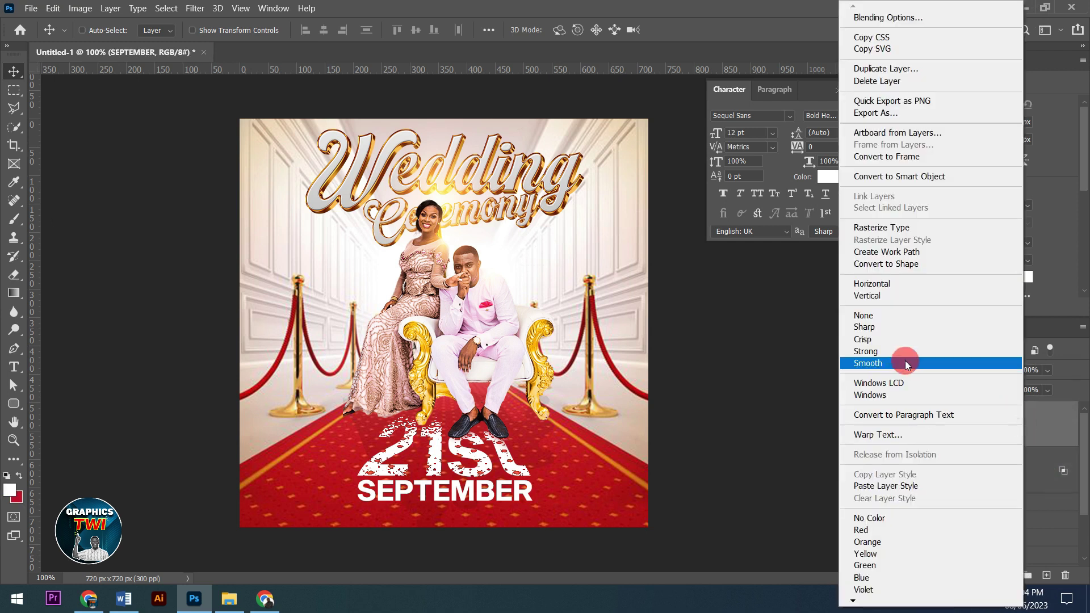
click(886, 486)
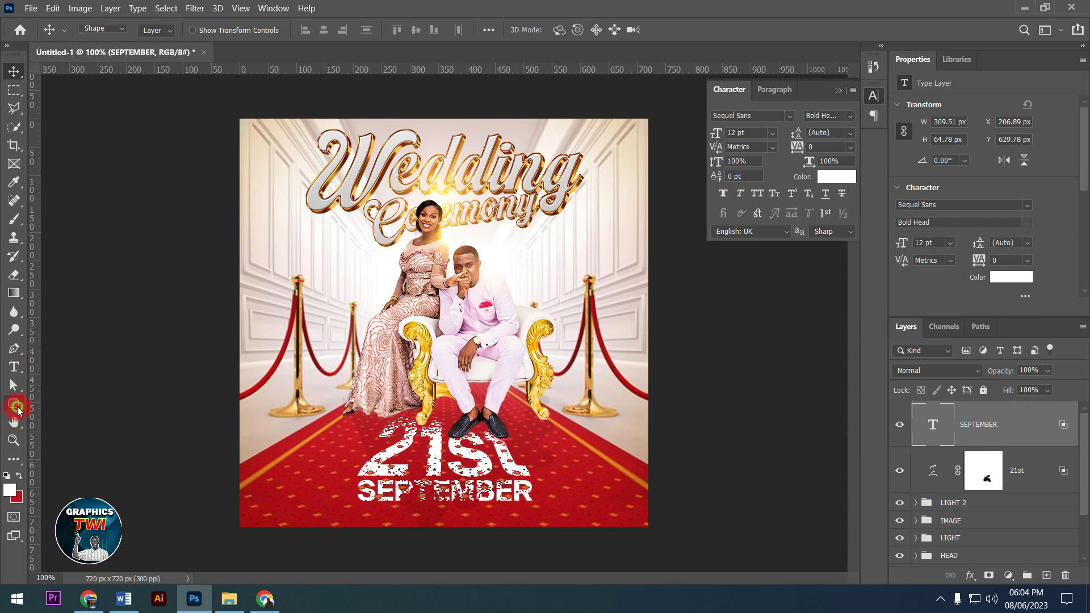
Step: Undo SEPTEMBER's pasted style, draw a rounded bar beneath it, and sample the carpet red
click(15, 405)
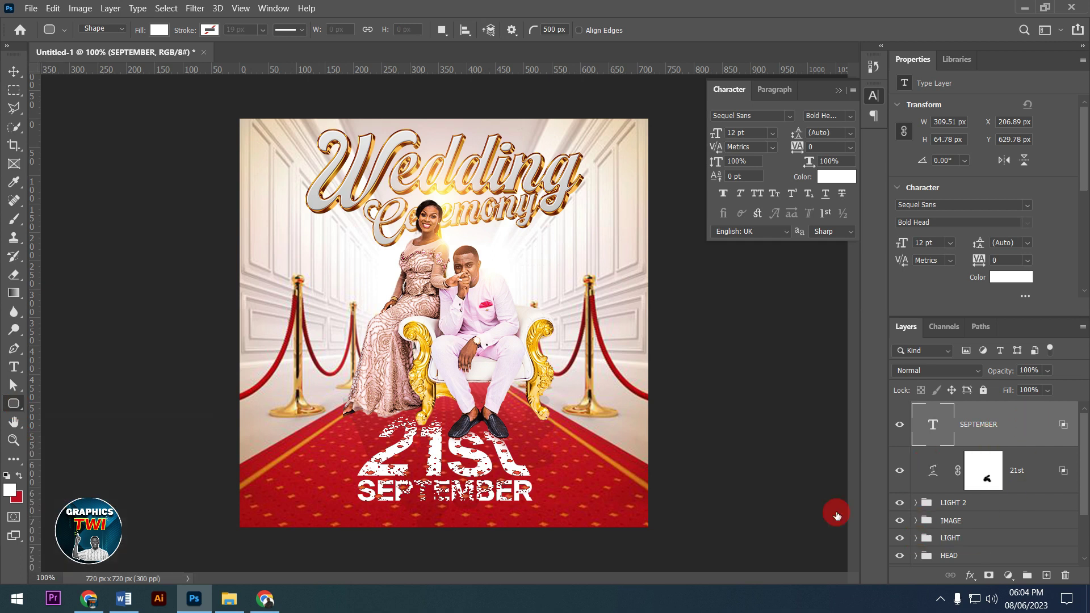
key(ctrl+z)
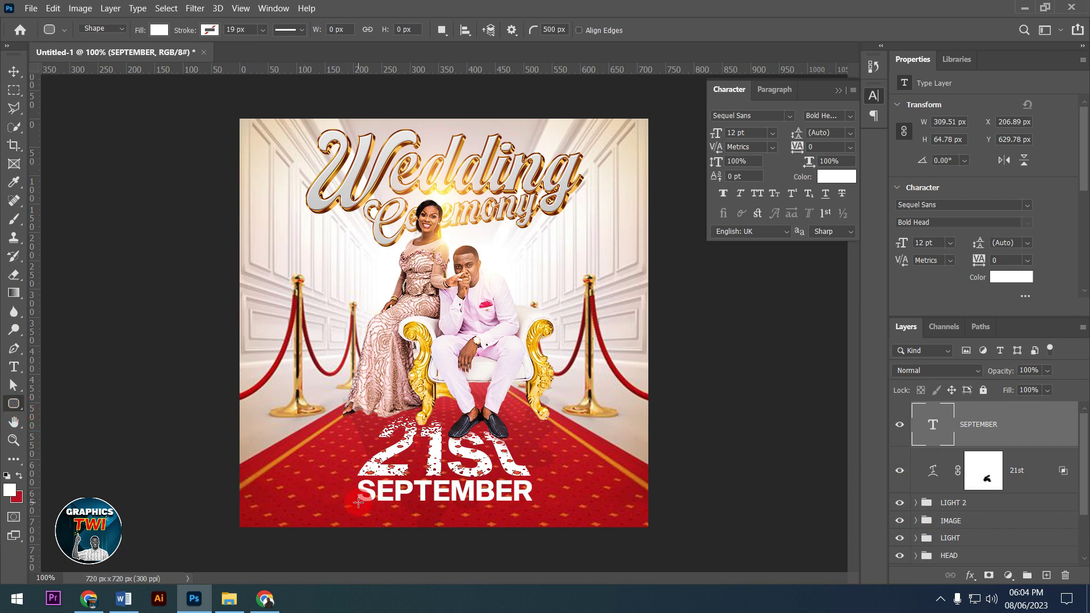
drag(358, 504, 531, 518)
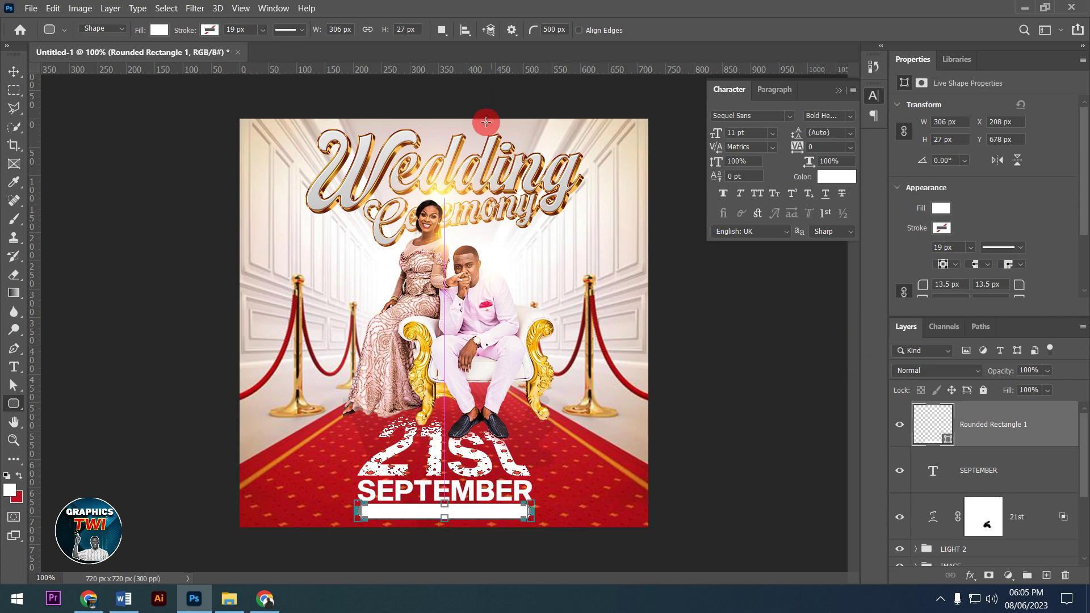
click(841, 176)
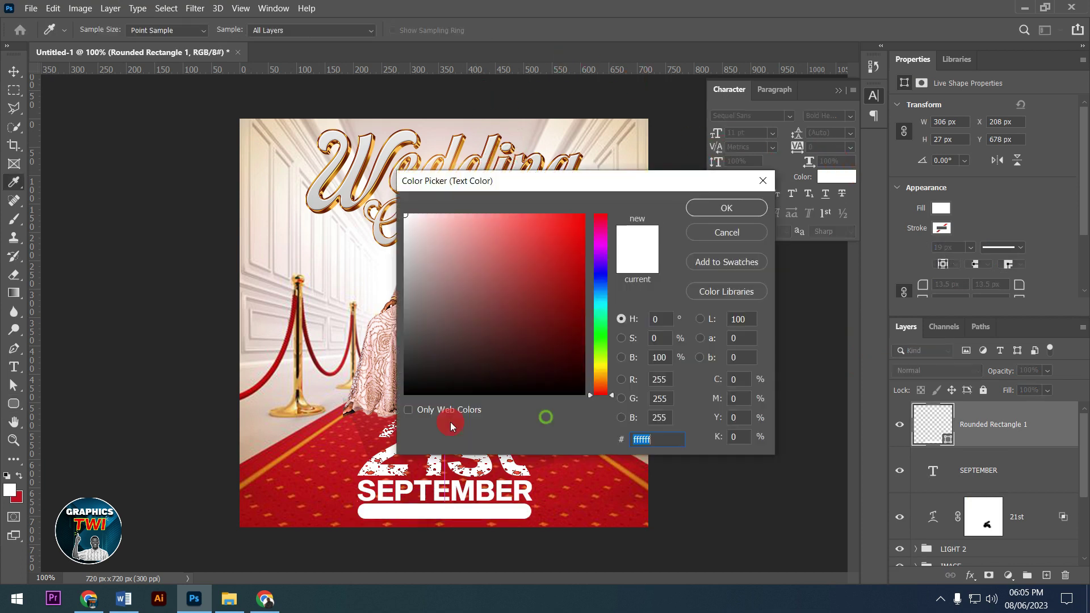
click(340, 478)
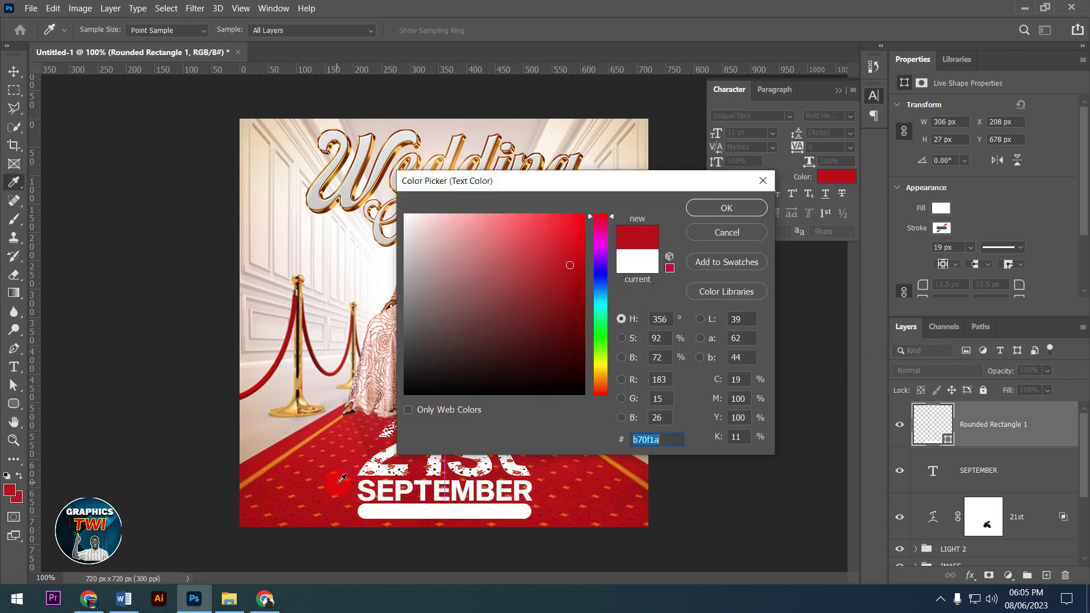
click(648, 305)
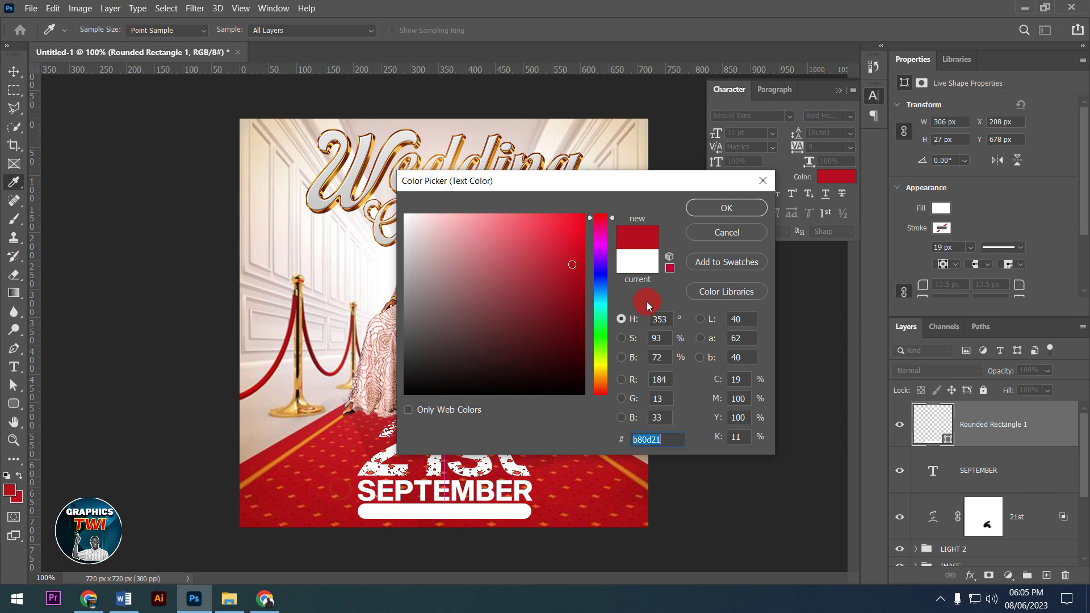
click(736, 211)
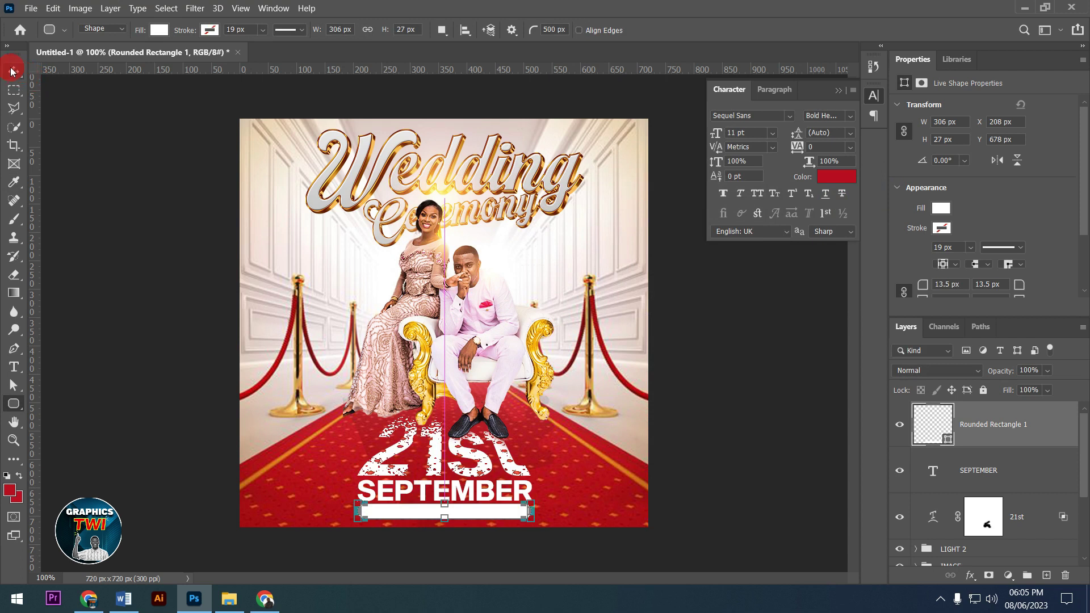
Step: Fill the rounded bar with the sampled red and give it a 3 px white outline
click(159, 30)
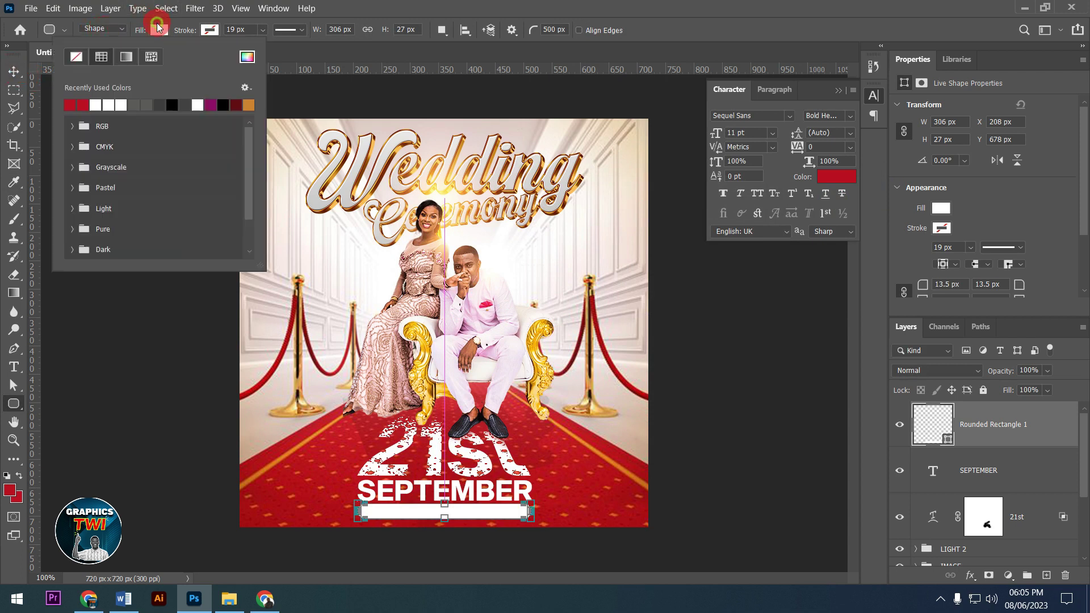
click(74, 102)
click(13, 71)
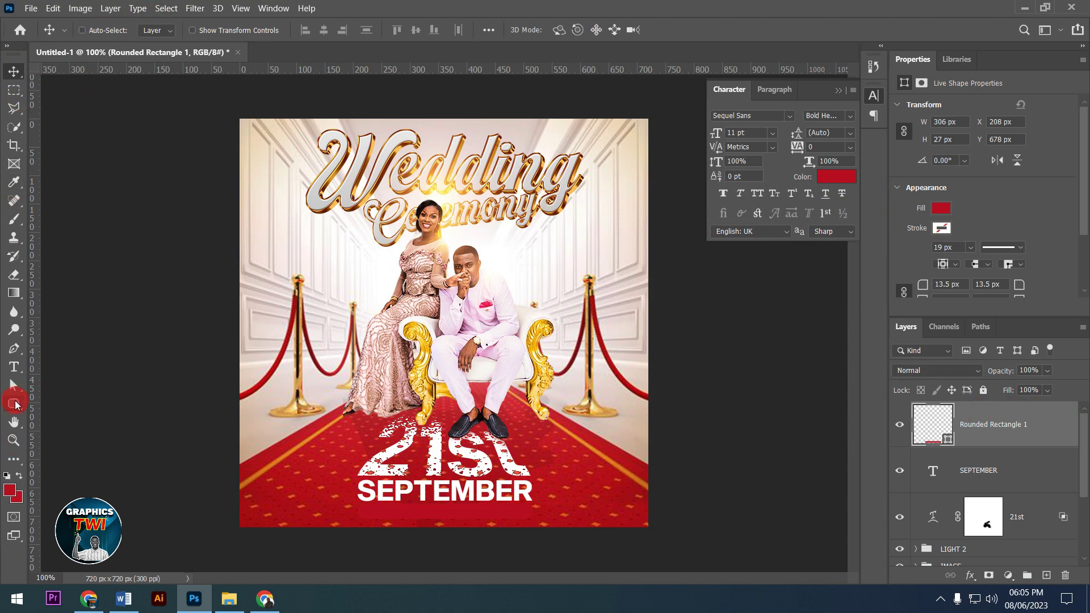
click(14, 403)
click(209, 30)
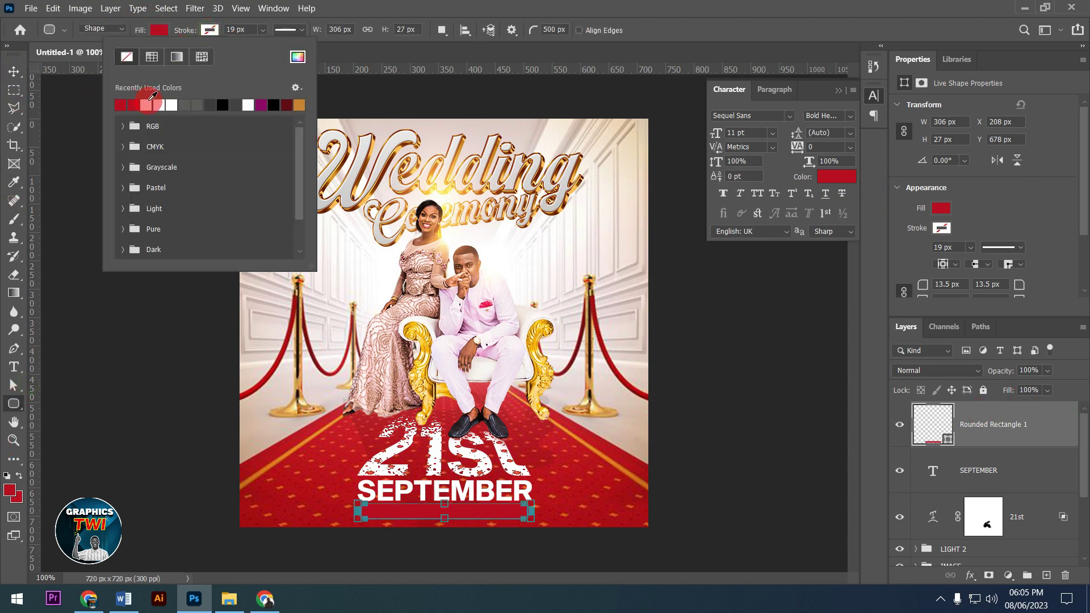
click(151, 102)
click(250, 29)
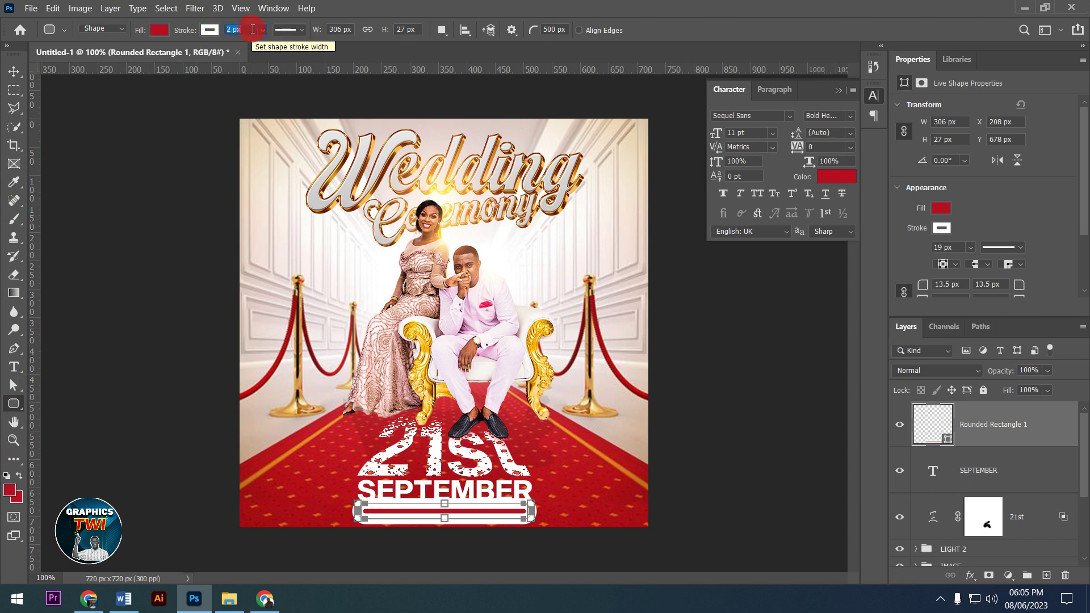
key(Return)
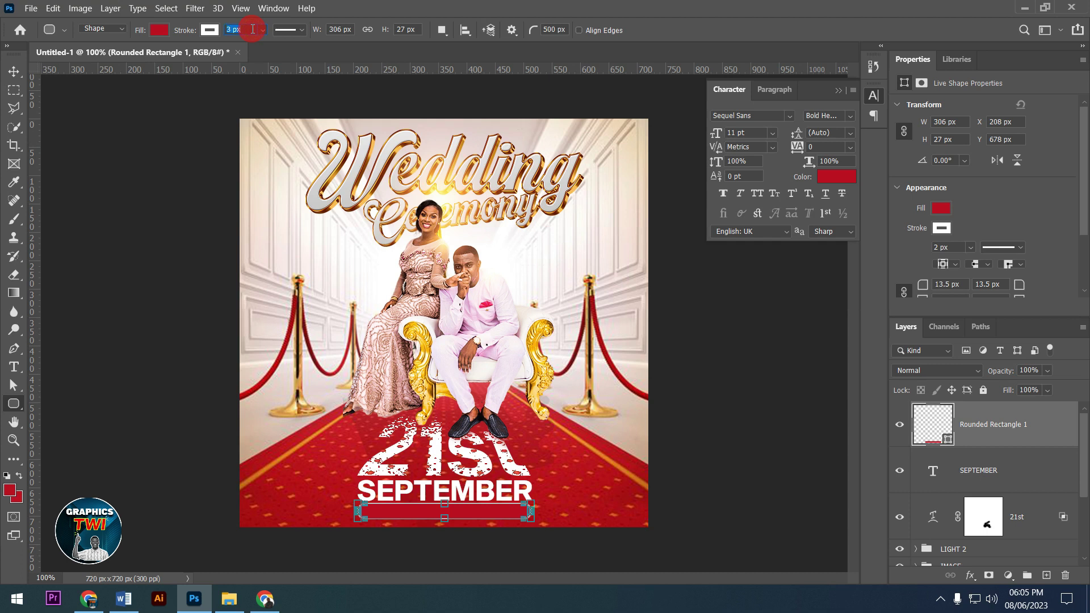
key(Return)
click(14, 71)
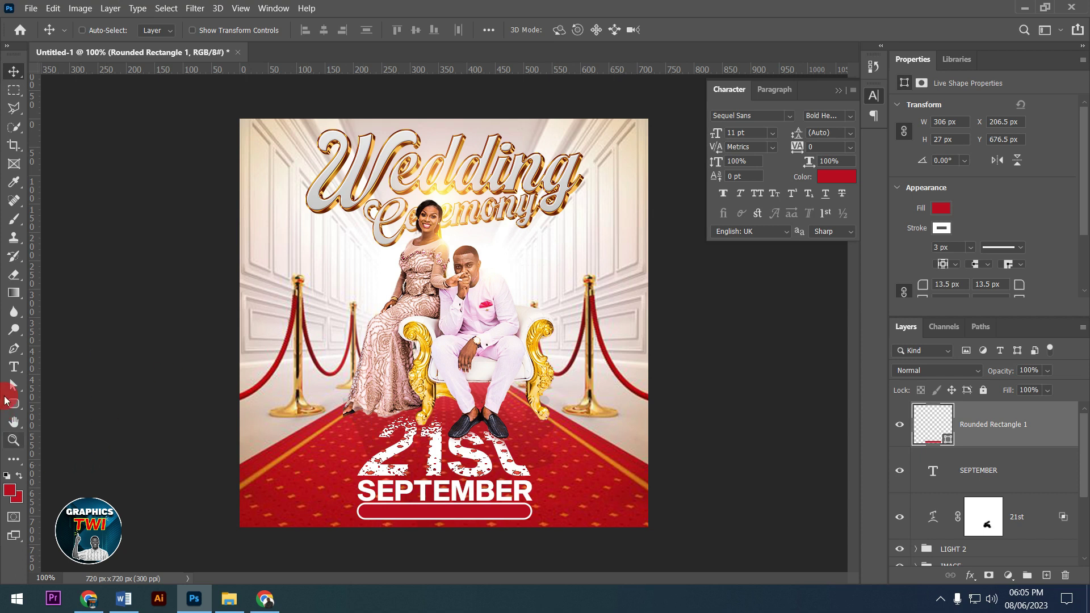
Step: Start a new text layer, then copy TWENTY TWENTY THREE from the Word notes
click(13, 368)
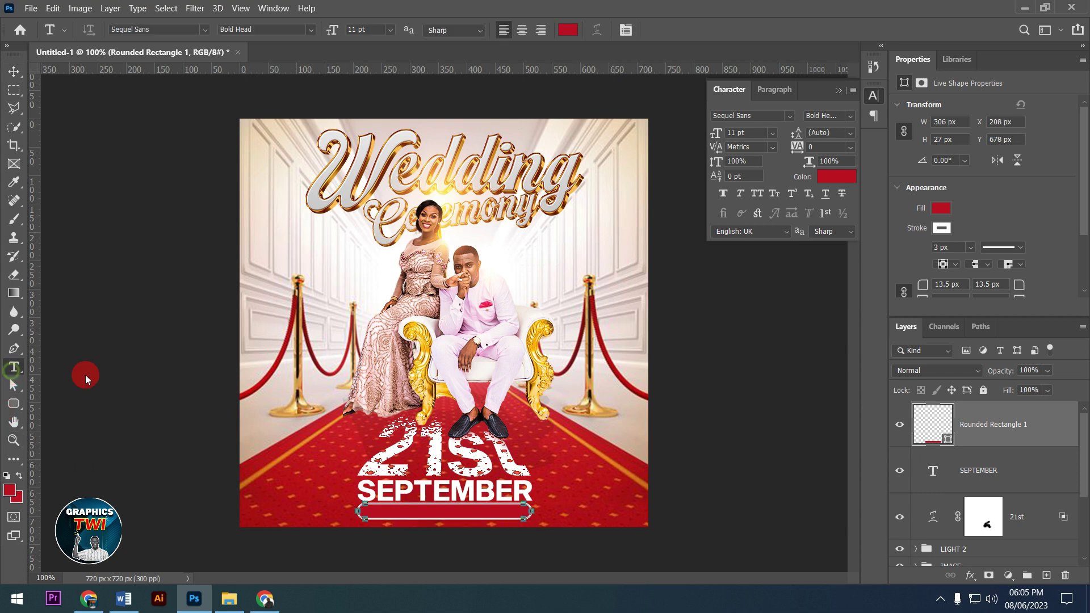
click(301, 477)
click(123, 599)
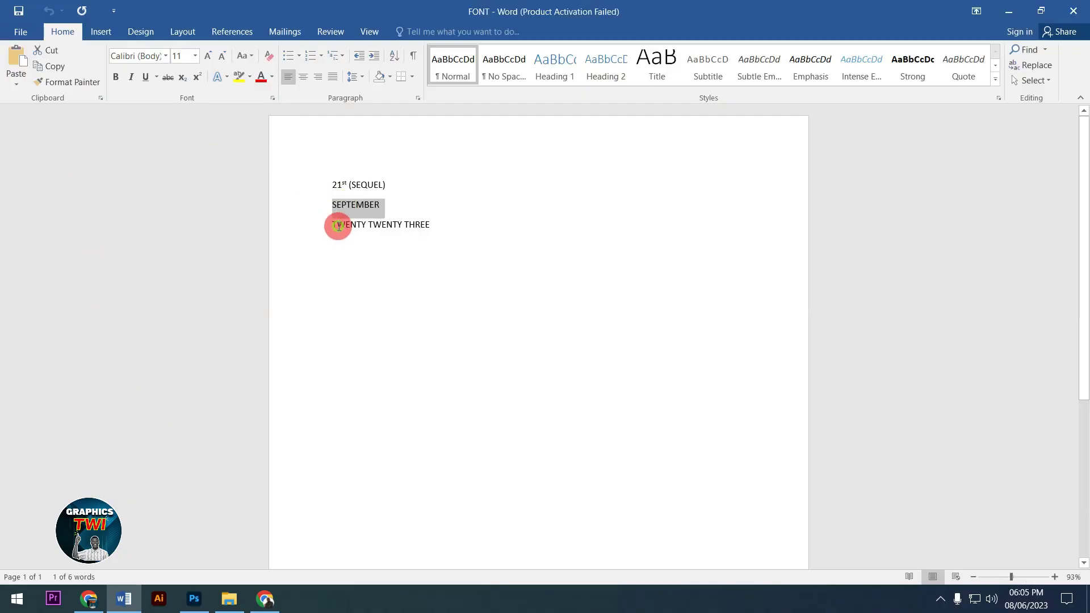
drag(356, 224, 454, 233)
right_click(412, 227)
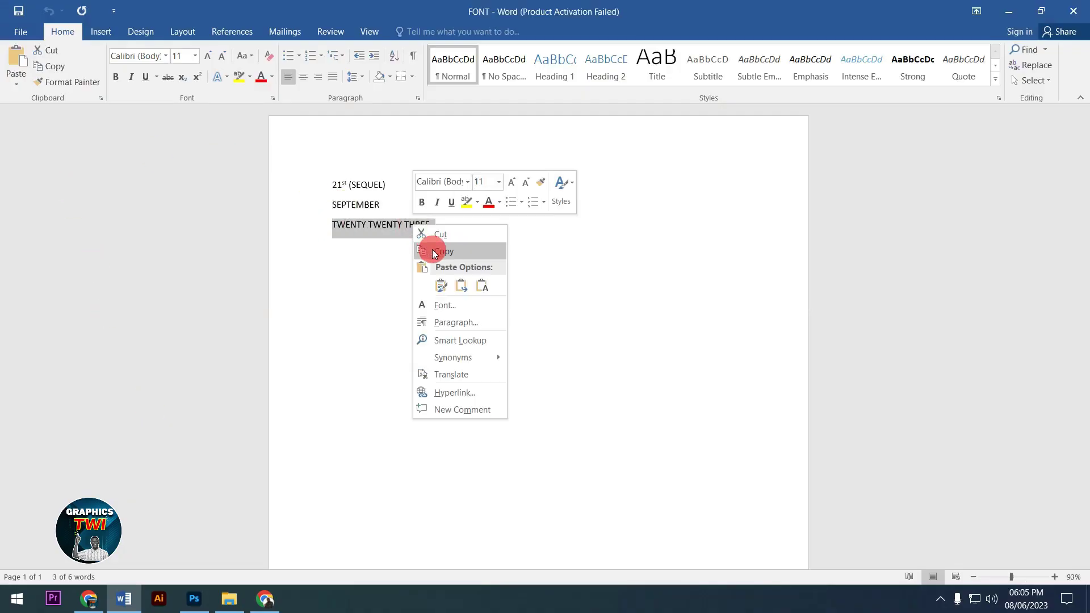
click(1044, 14)
Step: Back in the flyer, discard the empty text layer and paste TWENTY TWENTY THREE as new text
click(1008, 11)
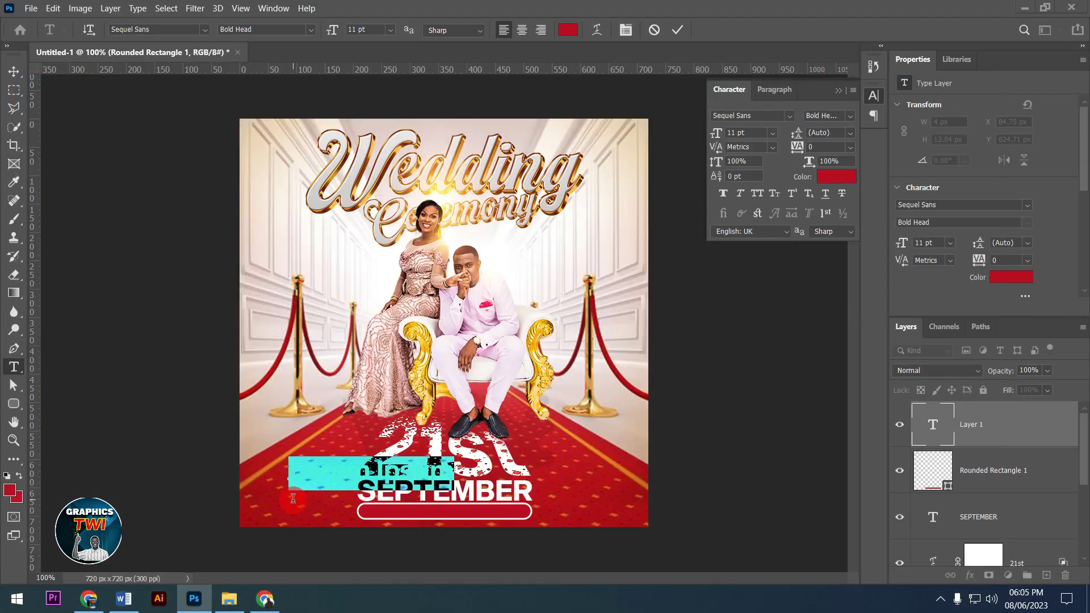
click(675, 31)
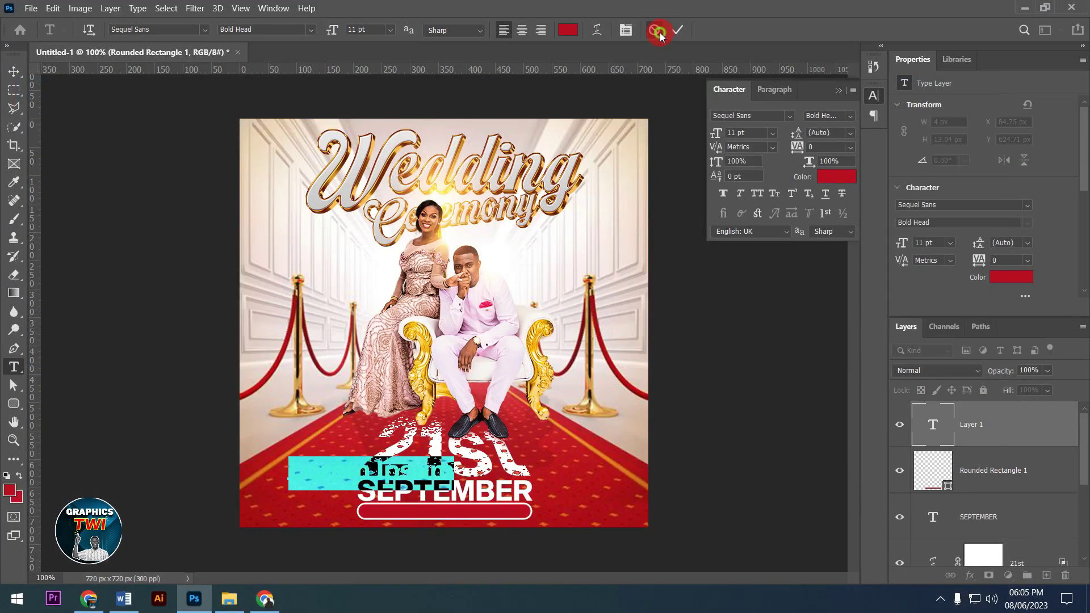
click(658, 32)
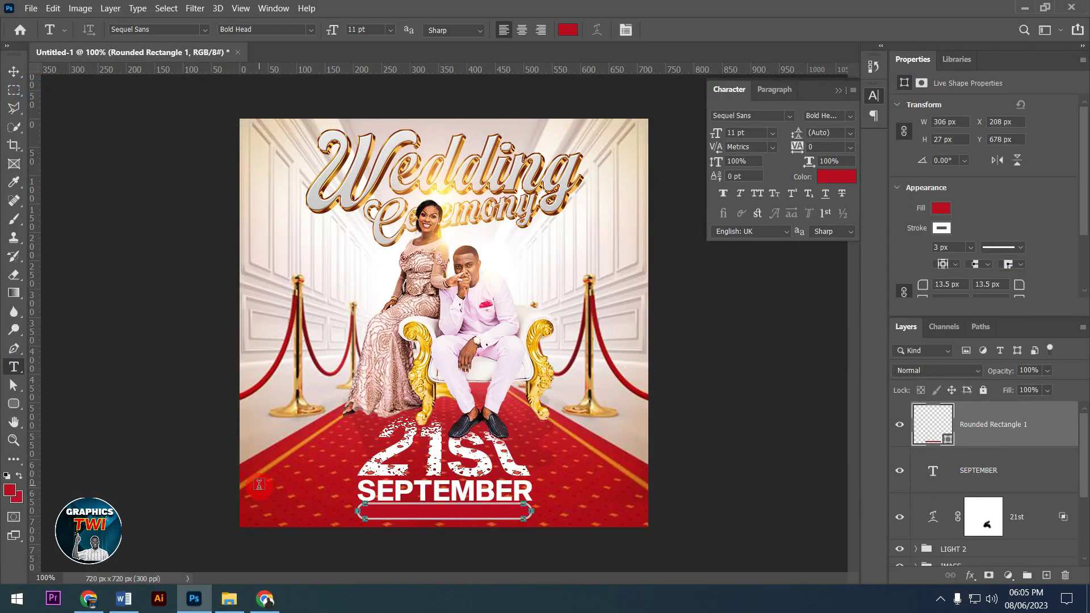
click(253, 562)
key(ctrl+z)
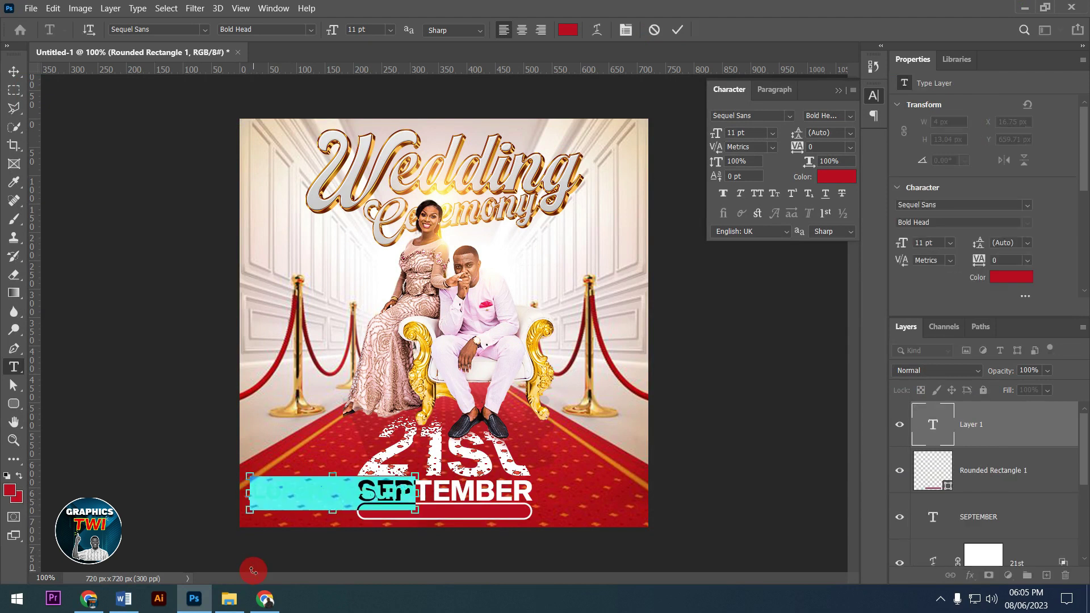
key(ctrl+z)
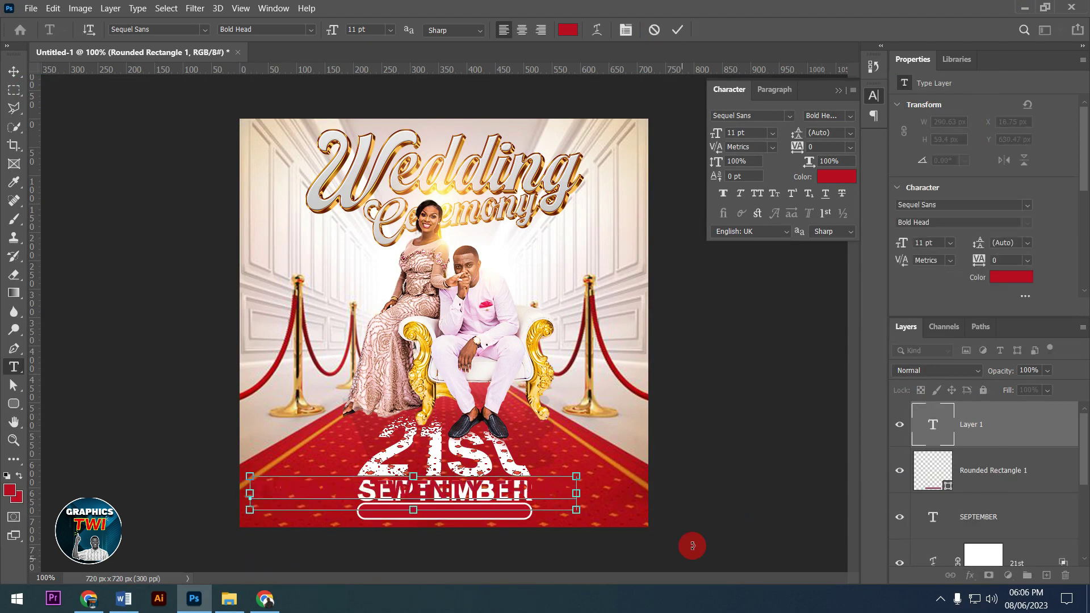
key(ctrl+a)
Step: Make the year text white at 4 pt
click(836, 177)
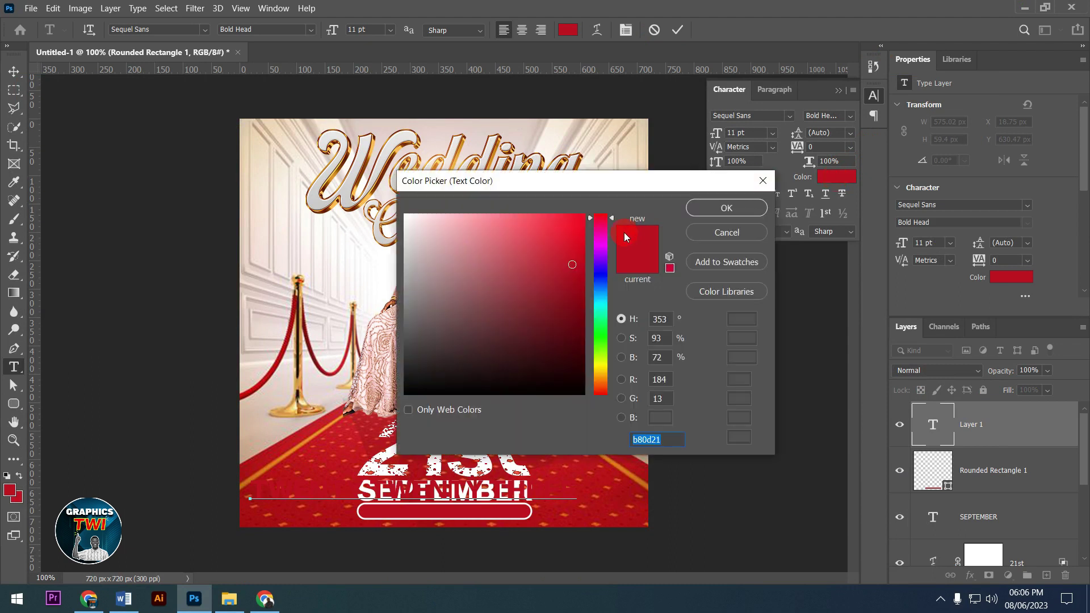
drag(409, 219, 449, 206)
click(726, 208)
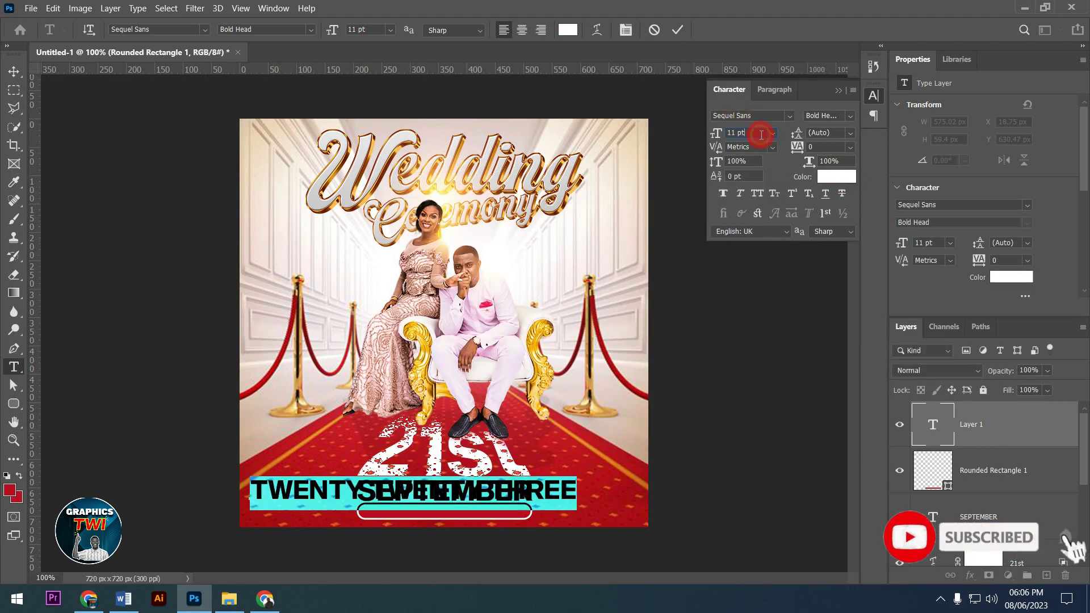
scroll(761, 135, down, 3)
scroll(761, 134, down, 3)
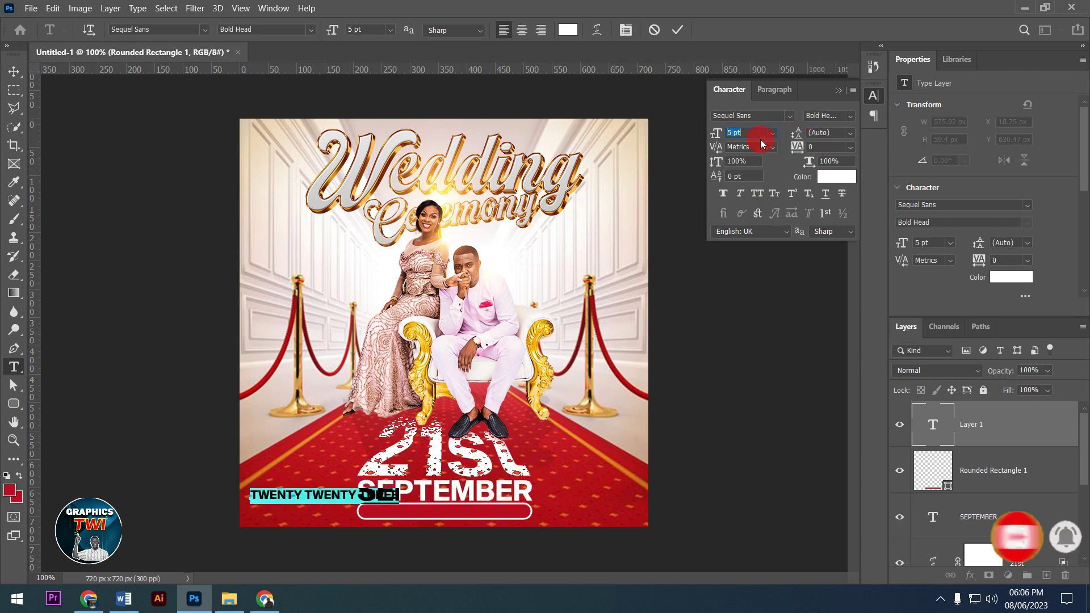
scroll(758, 137, down, 1)
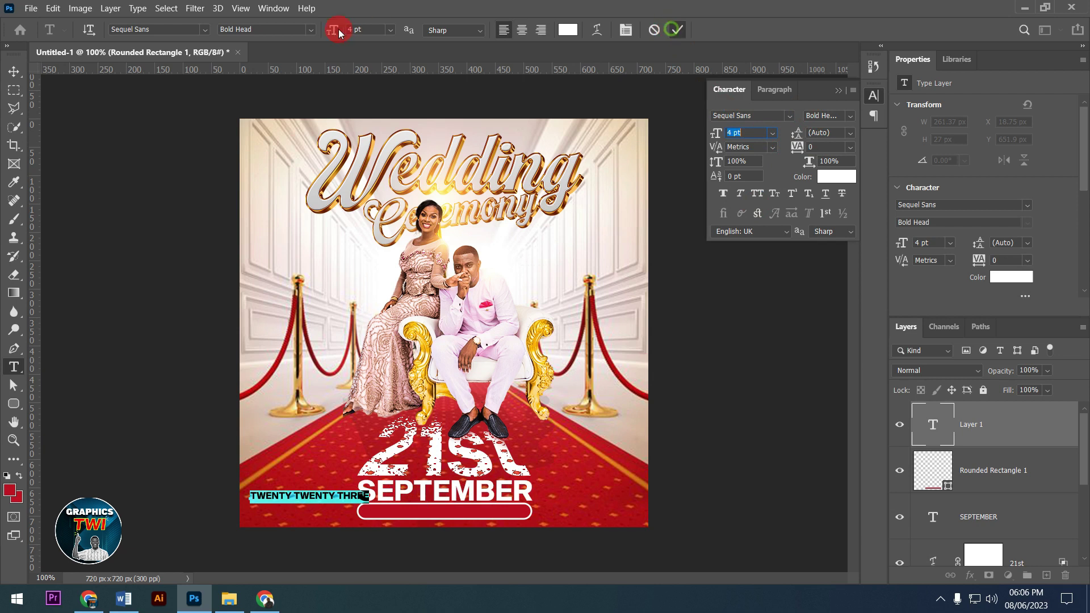
Step: Move the year text into the red bar and group it with the bar and SEPTEMBER
click(14, 72)
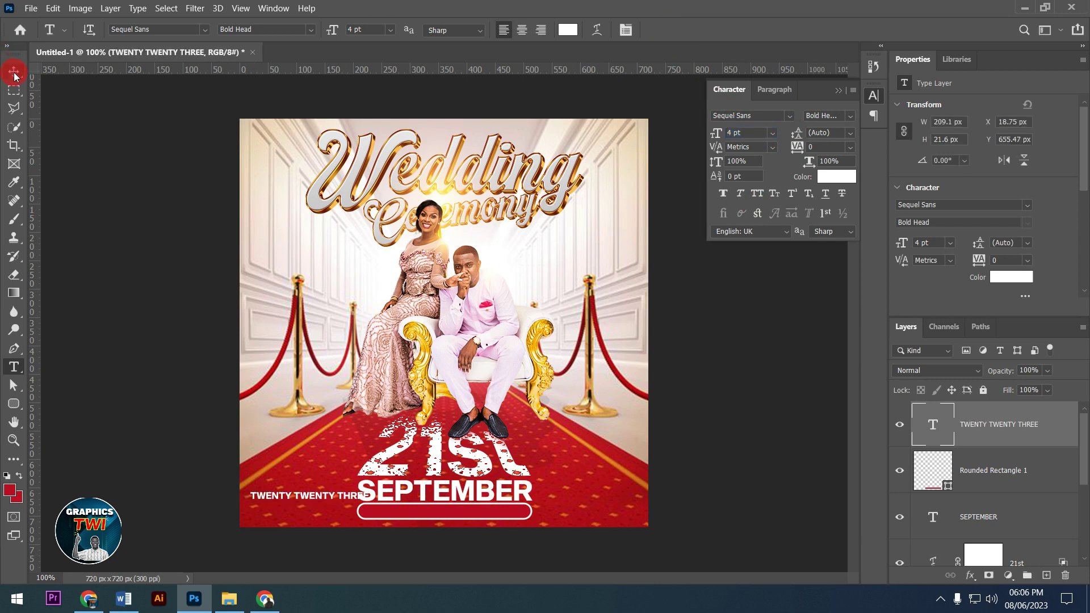
click(14, 71)
drag(338, 499, 471, 516)
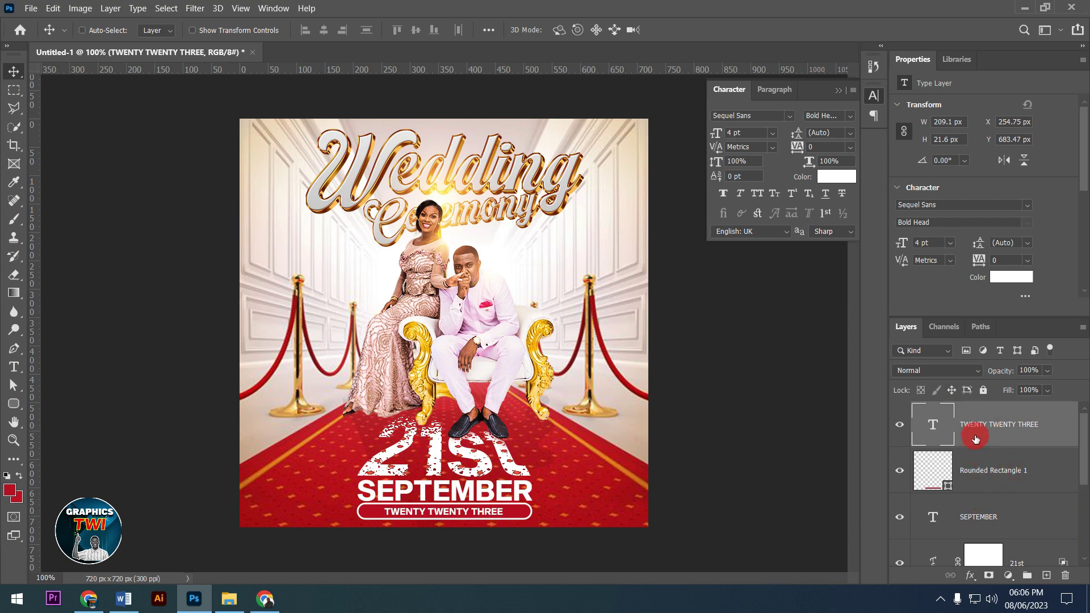
shift+click(981, 519)
key(ctrl+g)
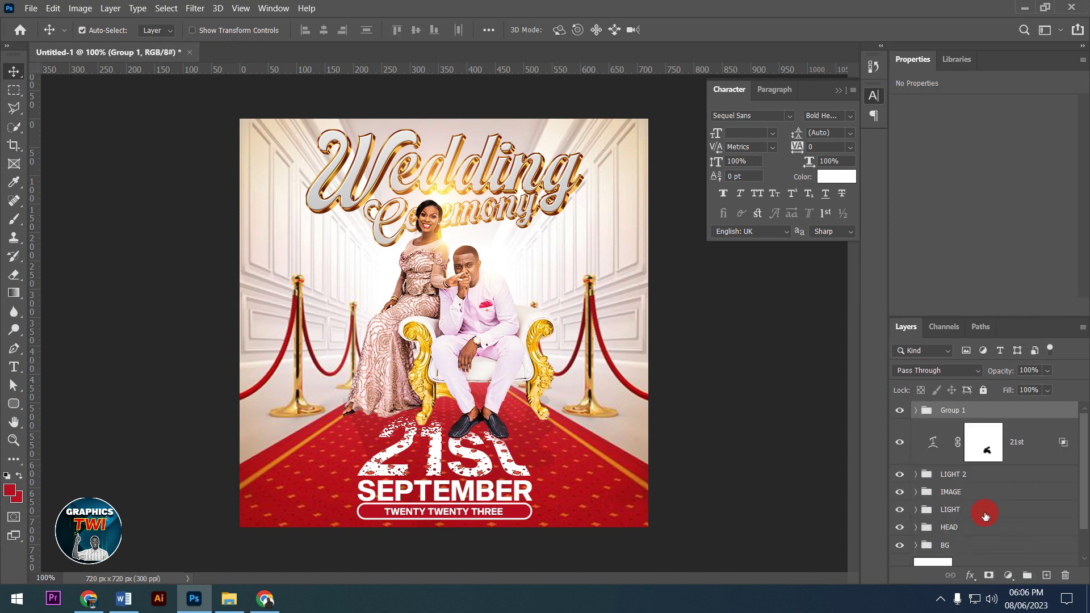
Step: Place the gold foil image from the WEDDING folder, rotated 90° counter clockwise, over the lower flyer
click(232, 598)
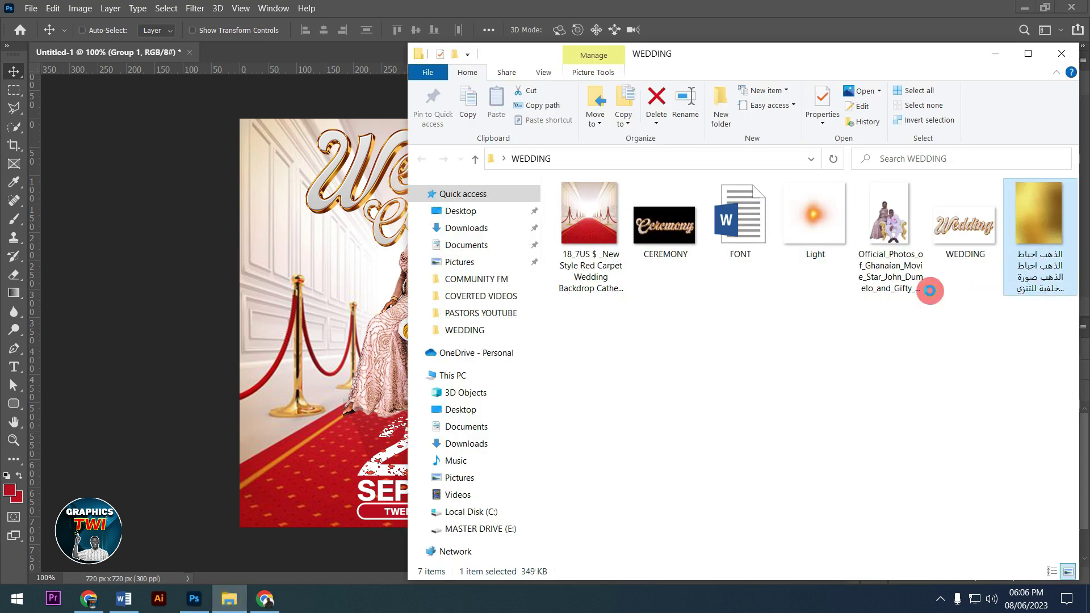
click(340, 454)
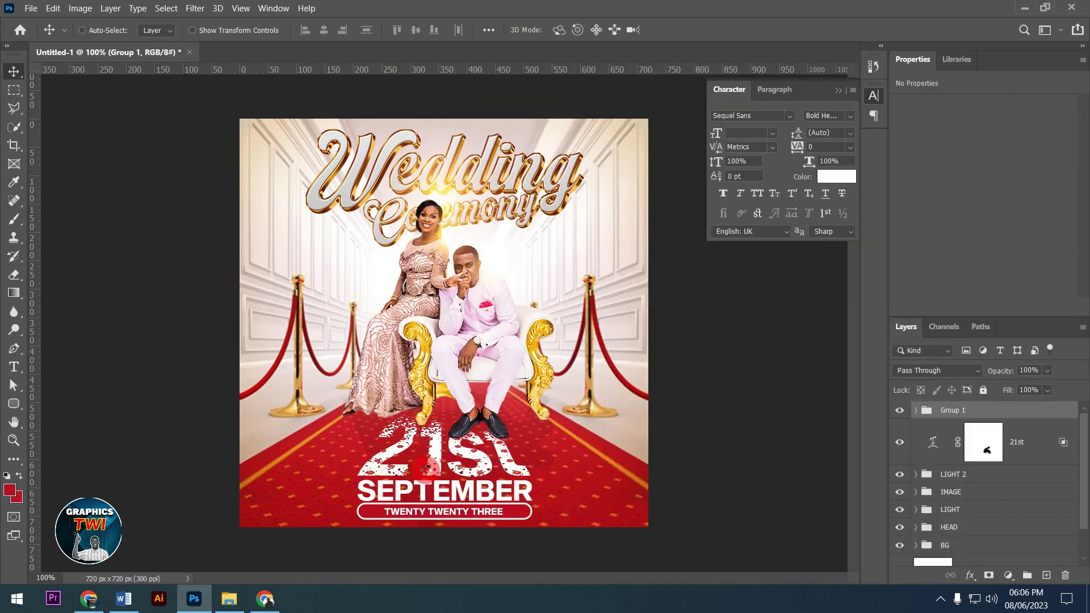
drag(432, 469, 458, 482)
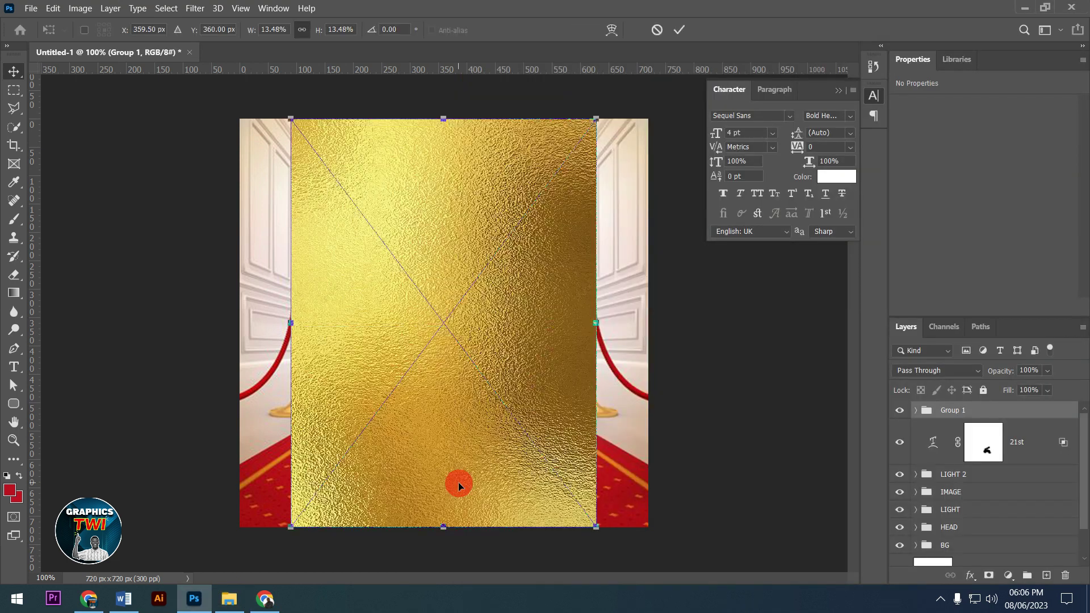
right_click(488, 380)
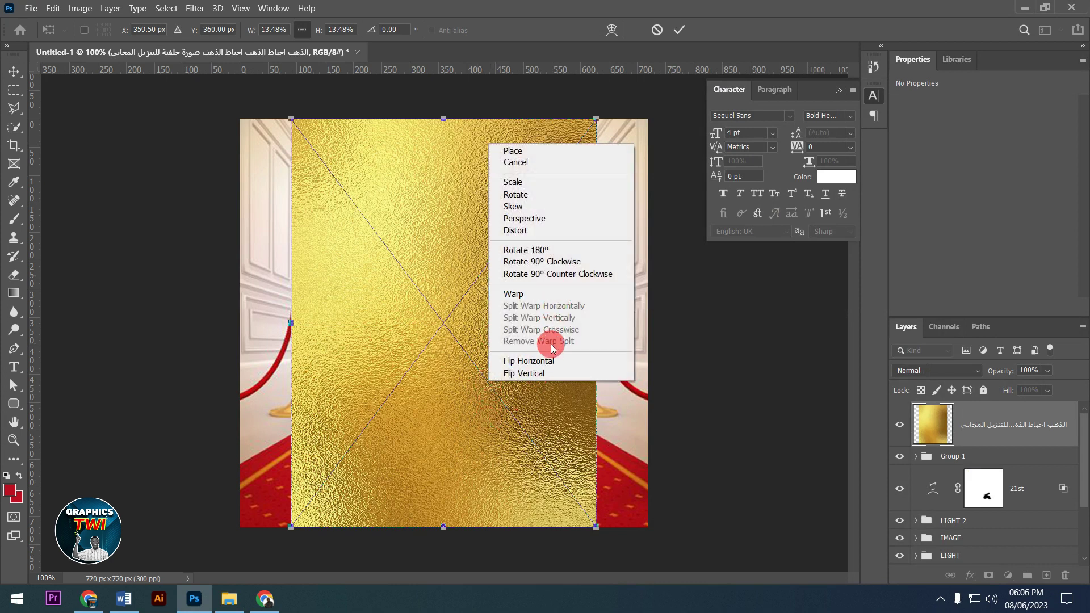
click(581, 274)
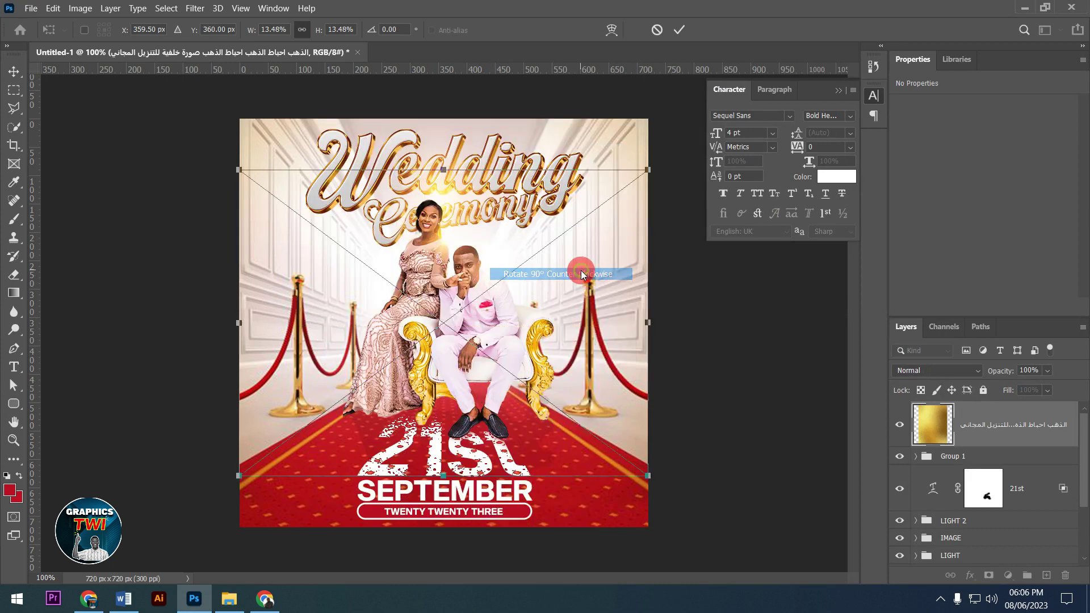
drag(444, 432, 458, 458)
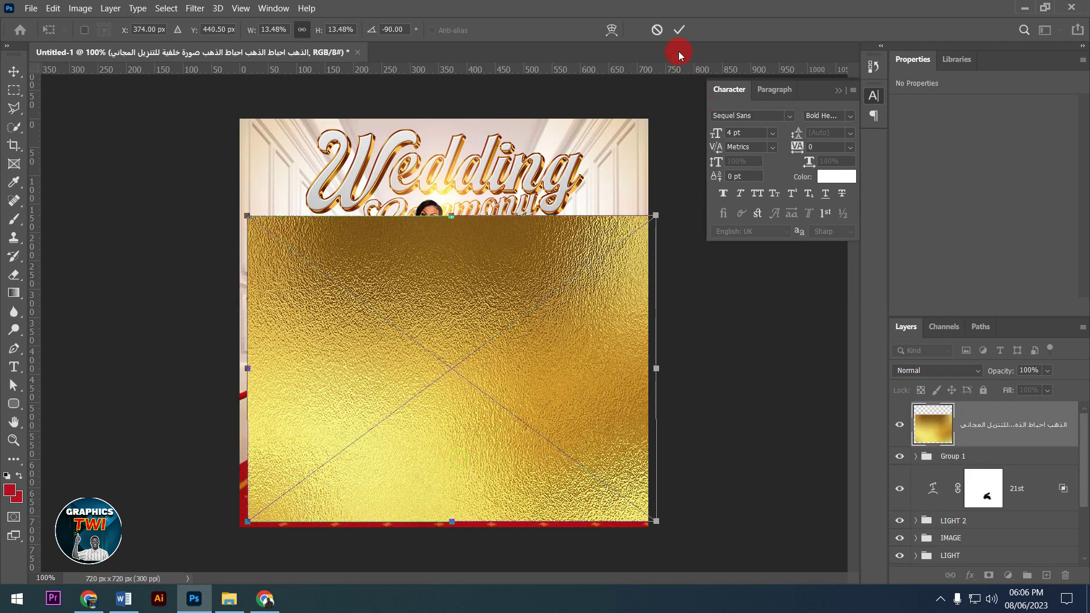
click(679, 30)
Step: Clip the gold texture to Group 1 and shift it over SEPTEMBER and the bar
right_click(993, 431)
click(826, 314)
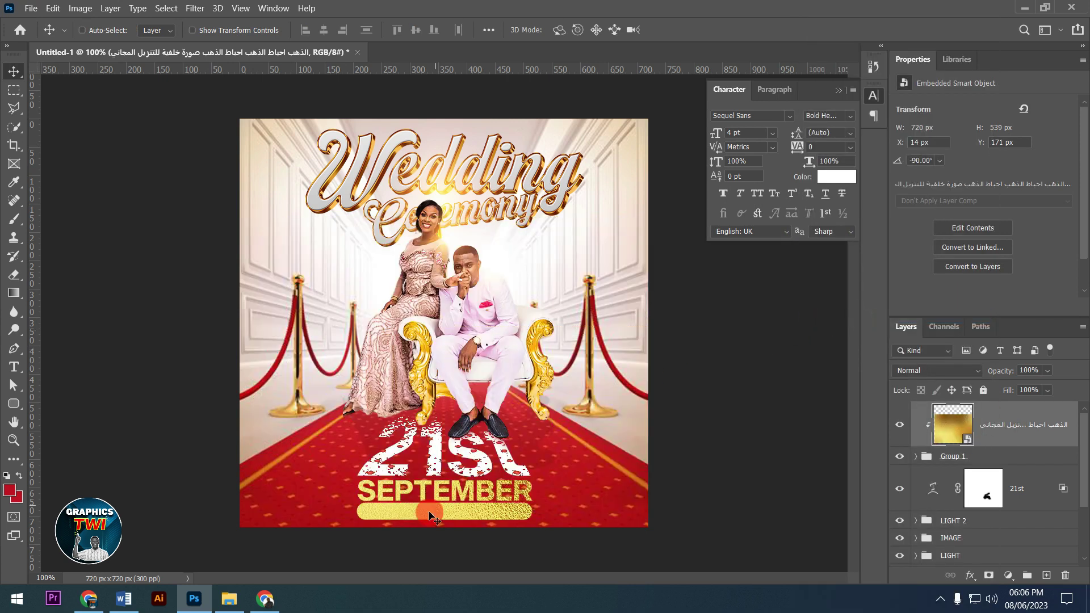
drag(553, 514, 501, 524)
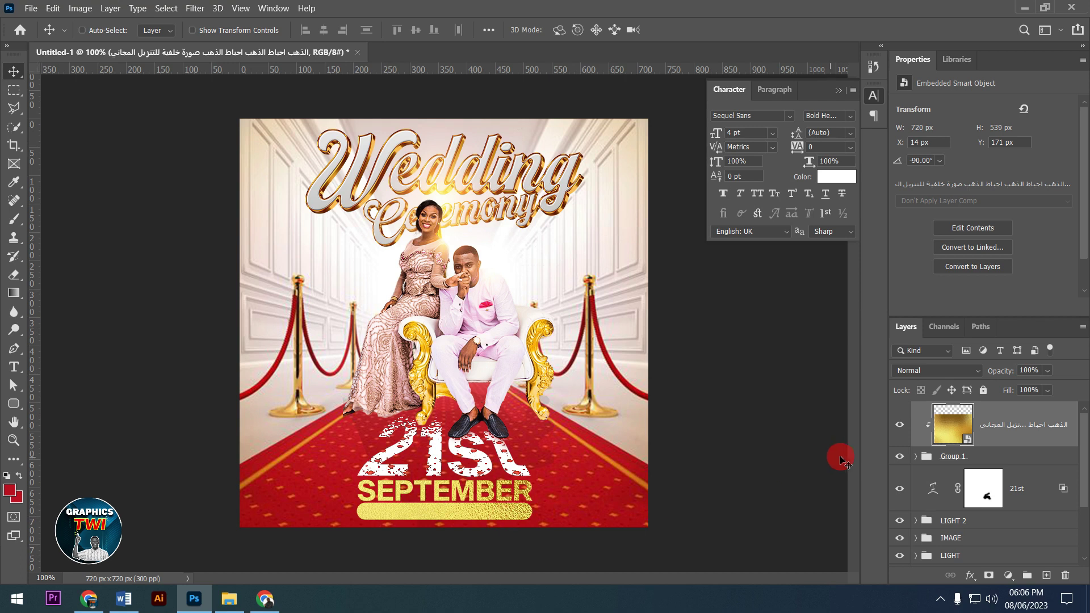
Step: Ungroup Group 1, releasing the year text, bar and SEPTEMBER
click(916, 457)
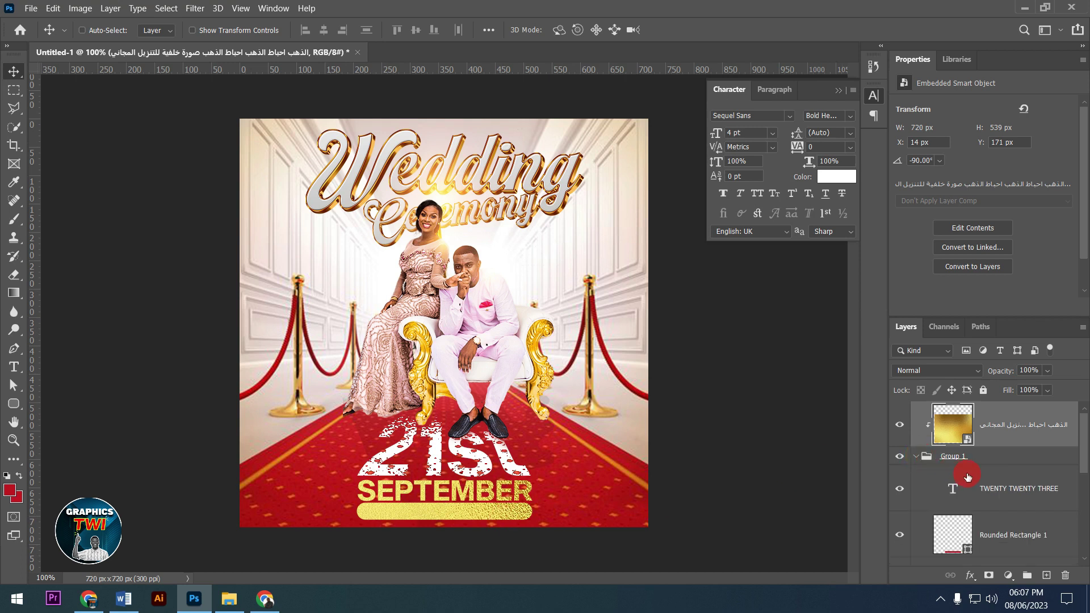
click(988, 461)
right_click(989, 460)
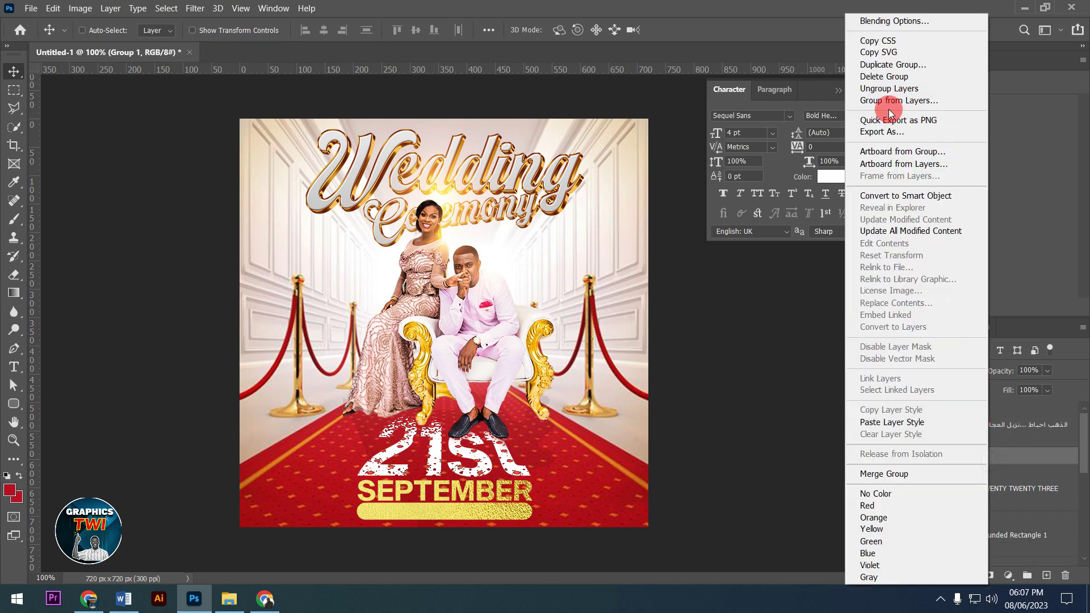
click(877, 89)
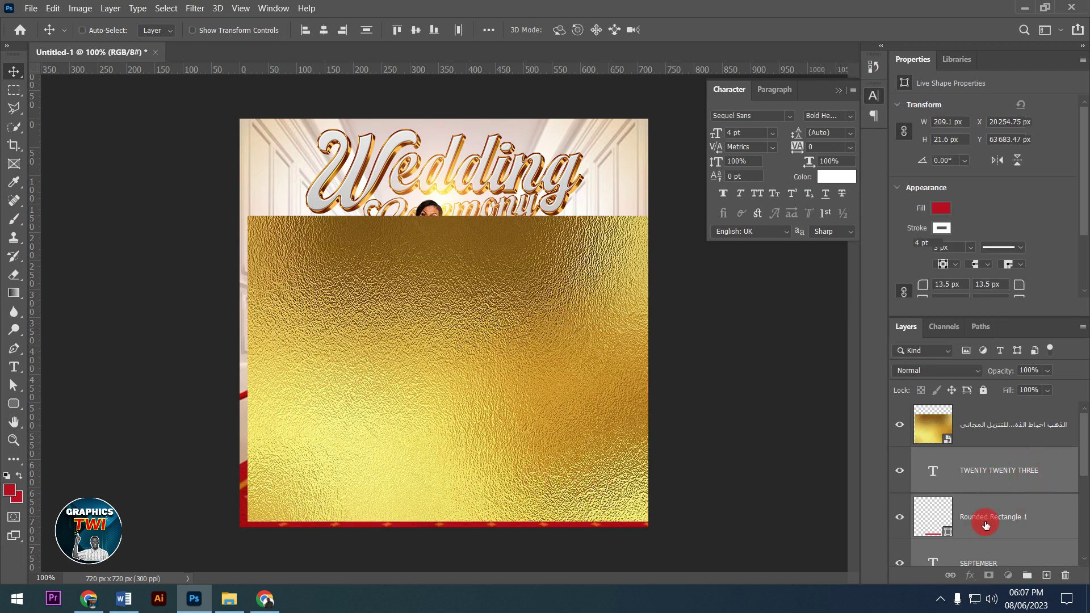
Step: Clip the gold texture only to the TWENTY TWENTY THREE text layer
click(994, 454)
click(990, 431)
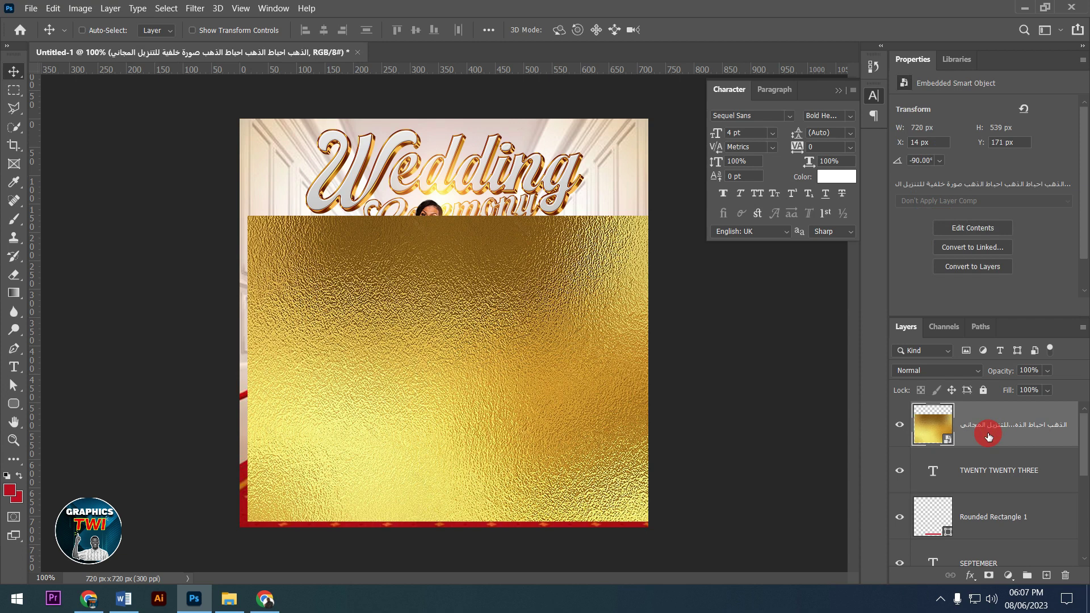
right_click(988, 435)
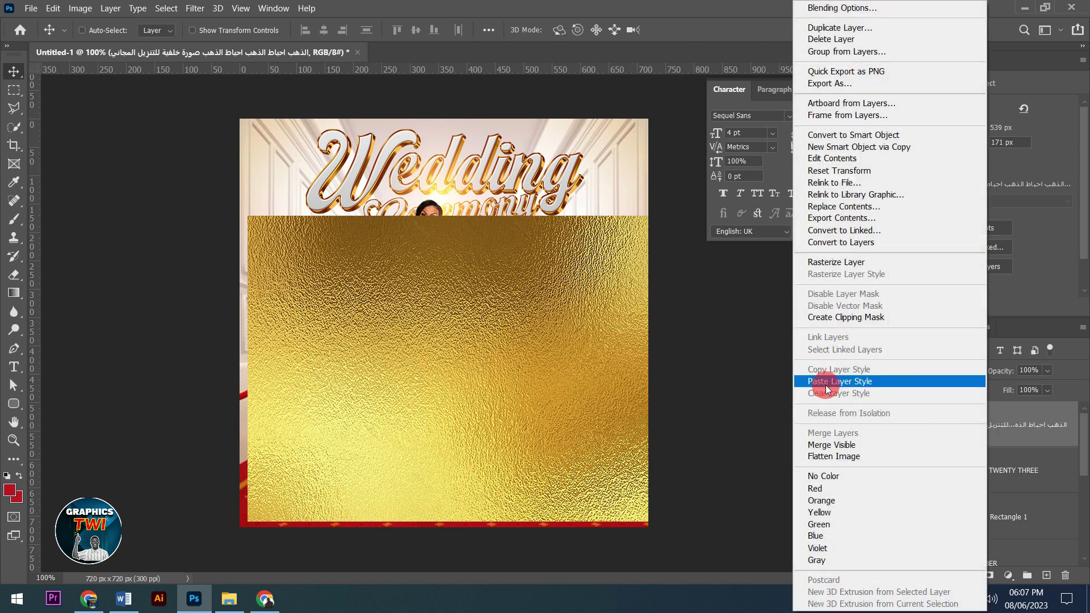
click(833, 318)
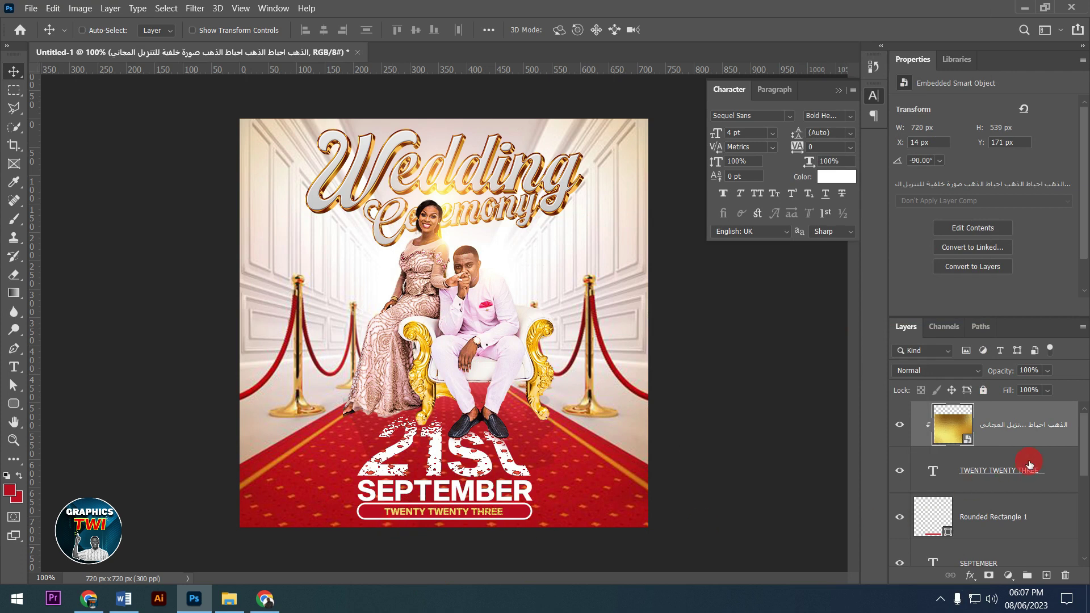
click(989, 564)
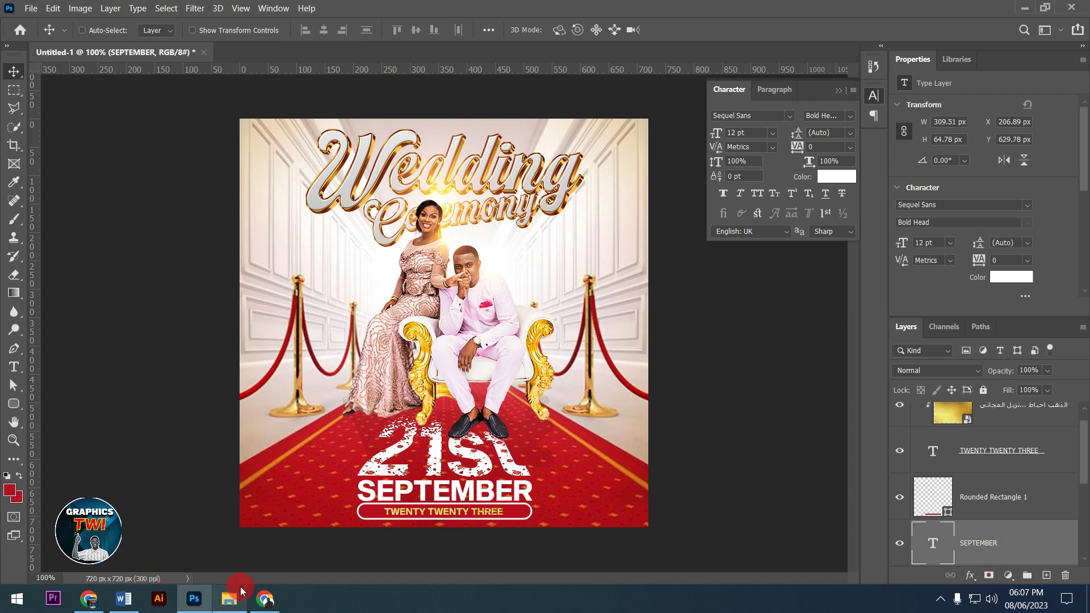
Step: Place another gold foil image, rotated 90° counter-clockwise, over SEPTEMBER
click(223, 601)
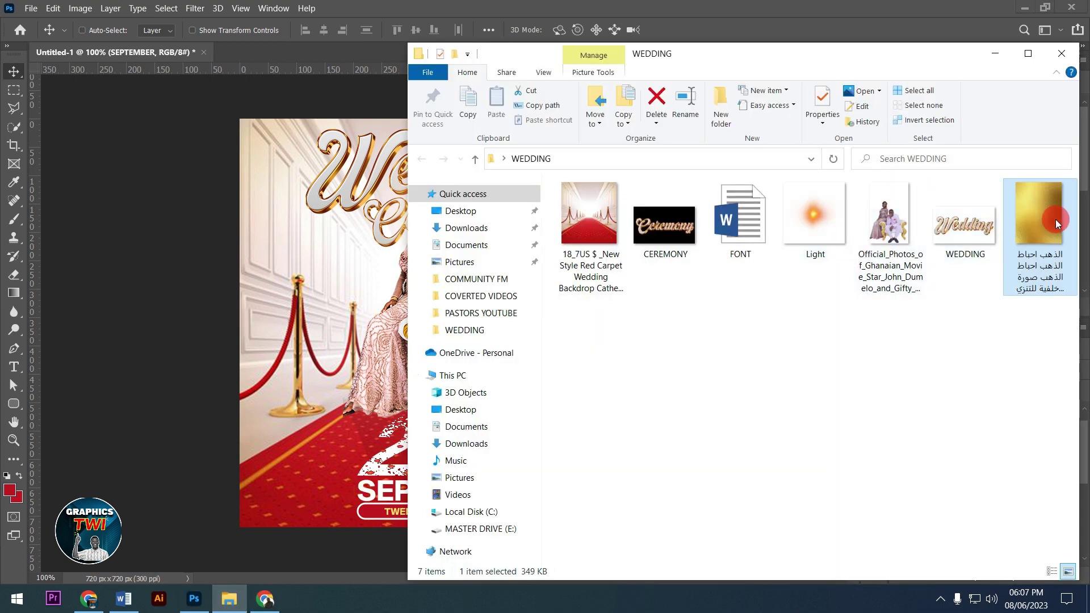
drag(1039, 219, 363, 479)
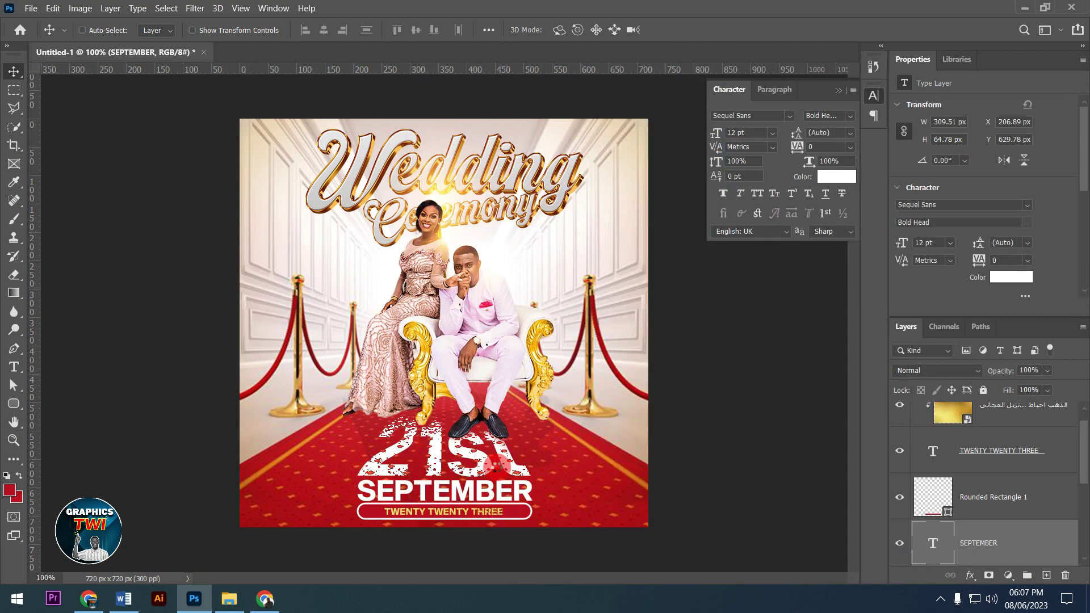
right_click(488, 341)
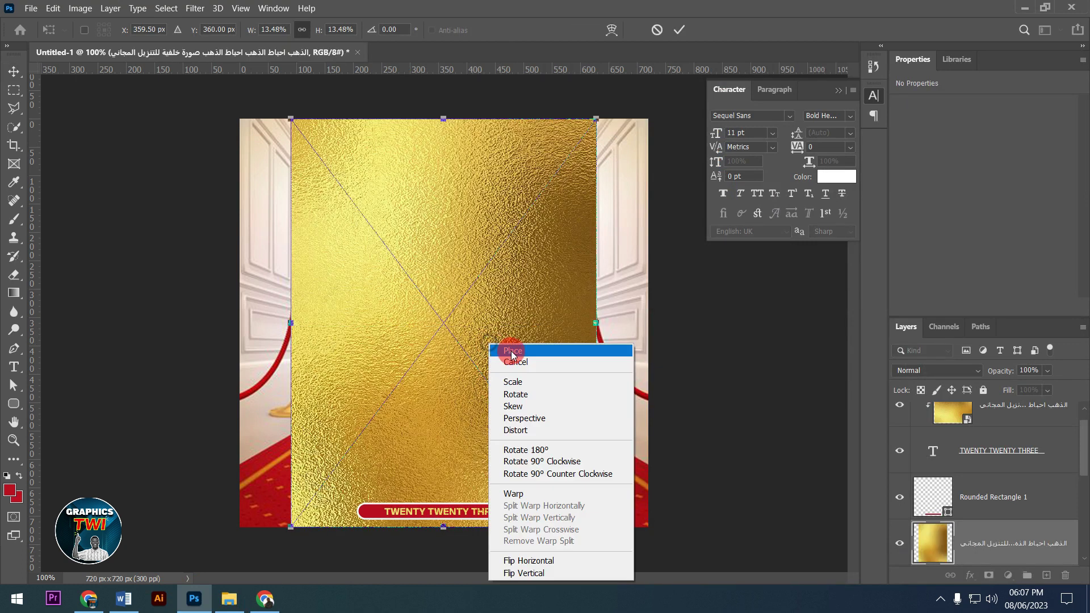
click(540, 473)
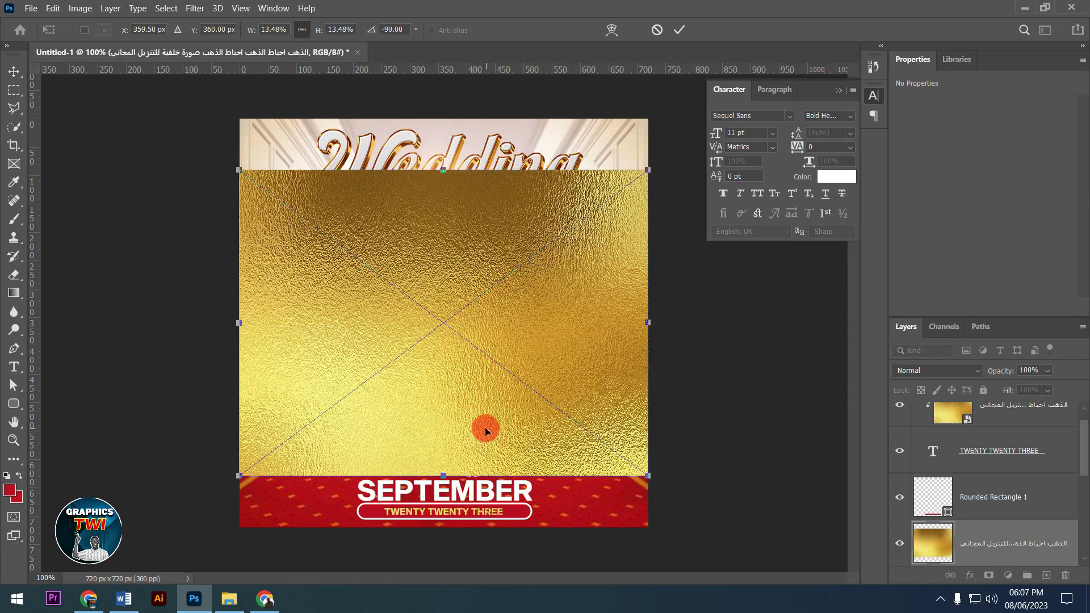
drag(485, 428, 489, 455)
click(679, 29)
click(1016, 540)
Step: Clip the gold texture to SEPTEMBER and nudge it slightly lower
right_click(1016, 541)
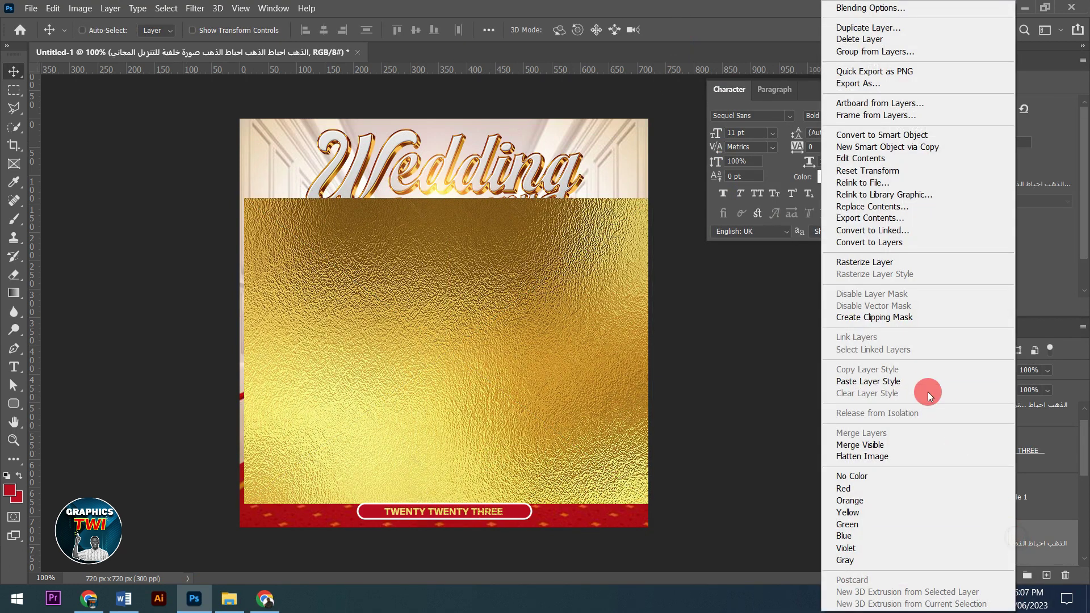
click(886, 318)
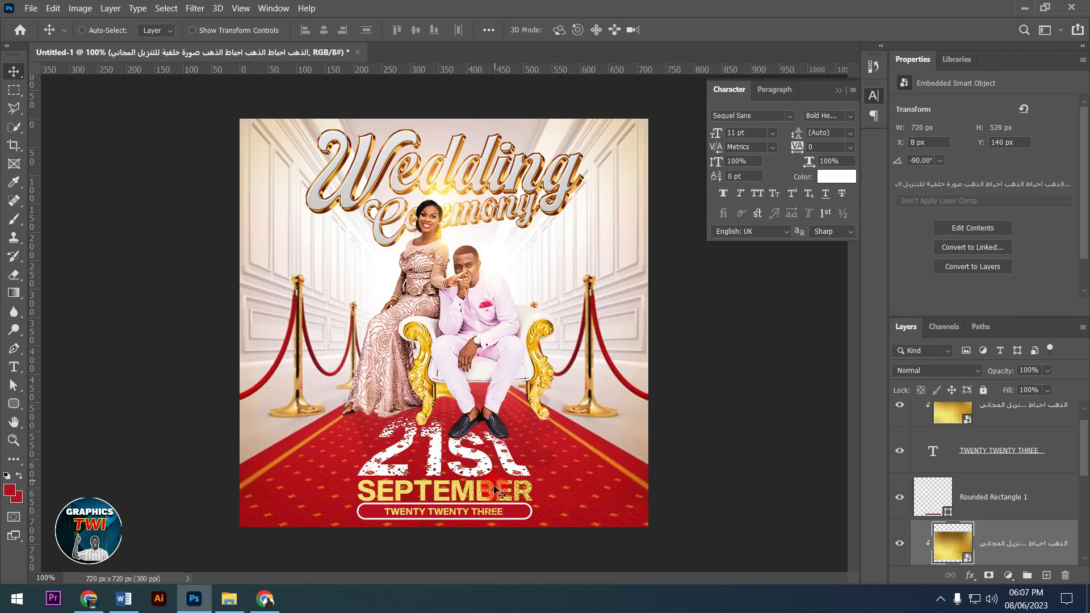
drag(512, 483, 512, 488)
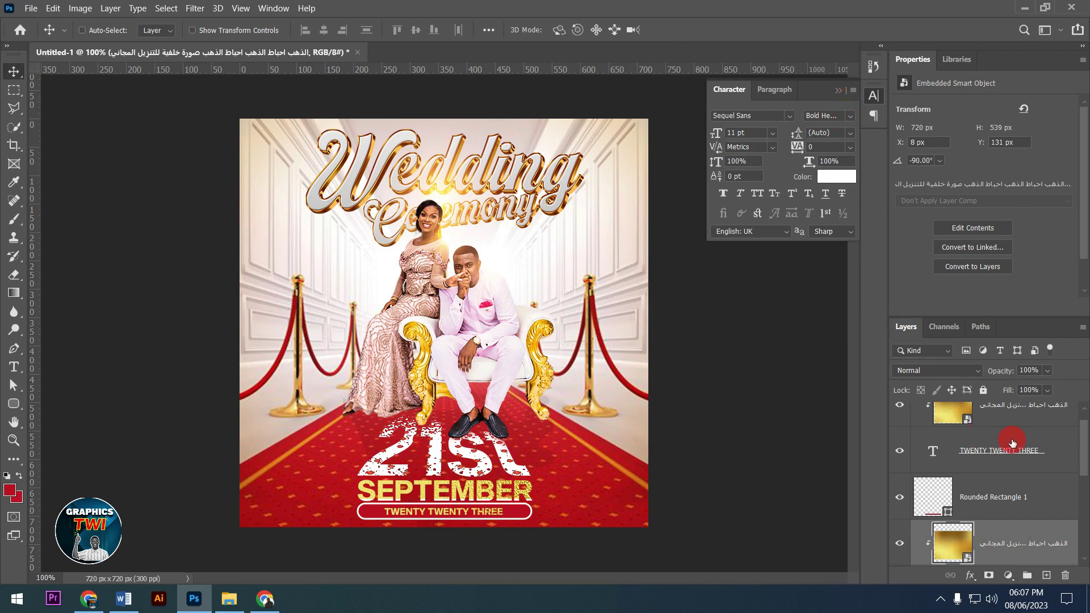
Step: Group the gold texture, year text, rounded bar, SEPTEMBER and 21st layers as 'down'
scroll(999, 482, up, 1)
click(1020, 428)
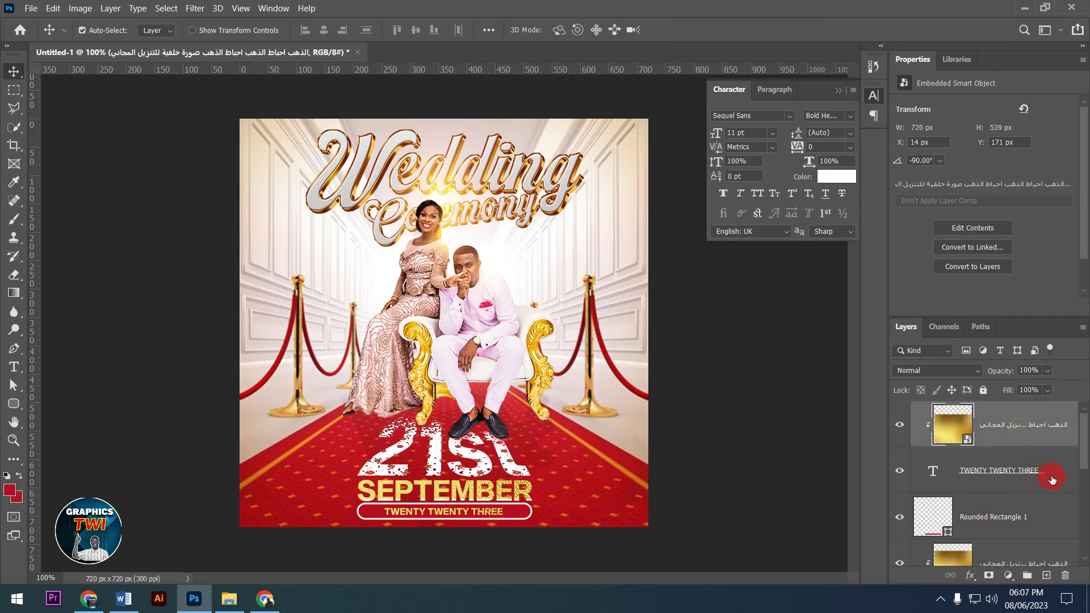
ctrl+click(1050, 475)
ctrl+click(1041, 533)
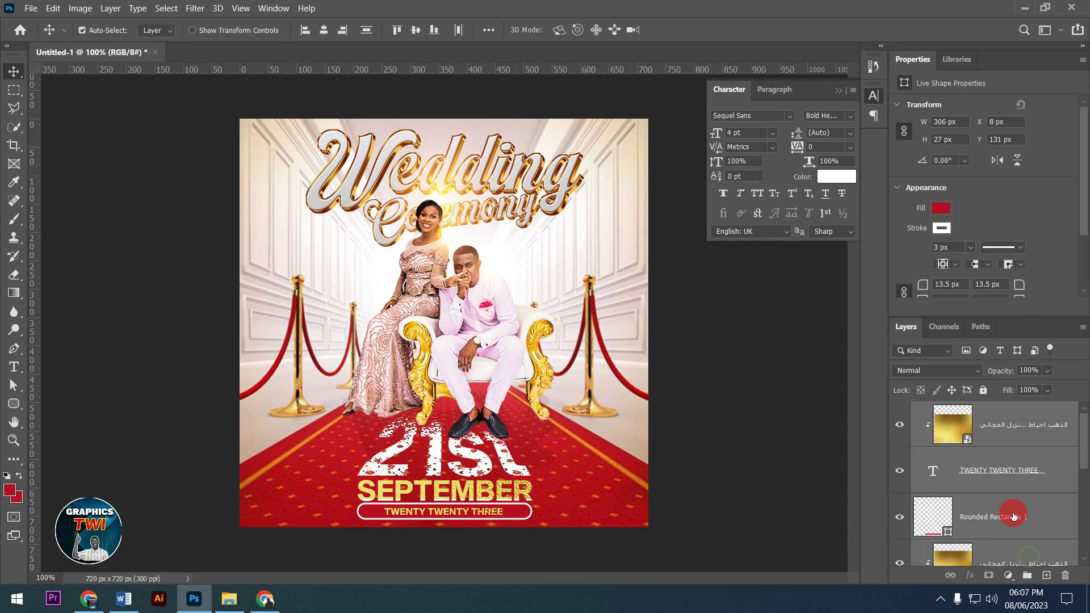
scroll(1010, 506, down, 1)
scroll(1009, 507, down, 1)
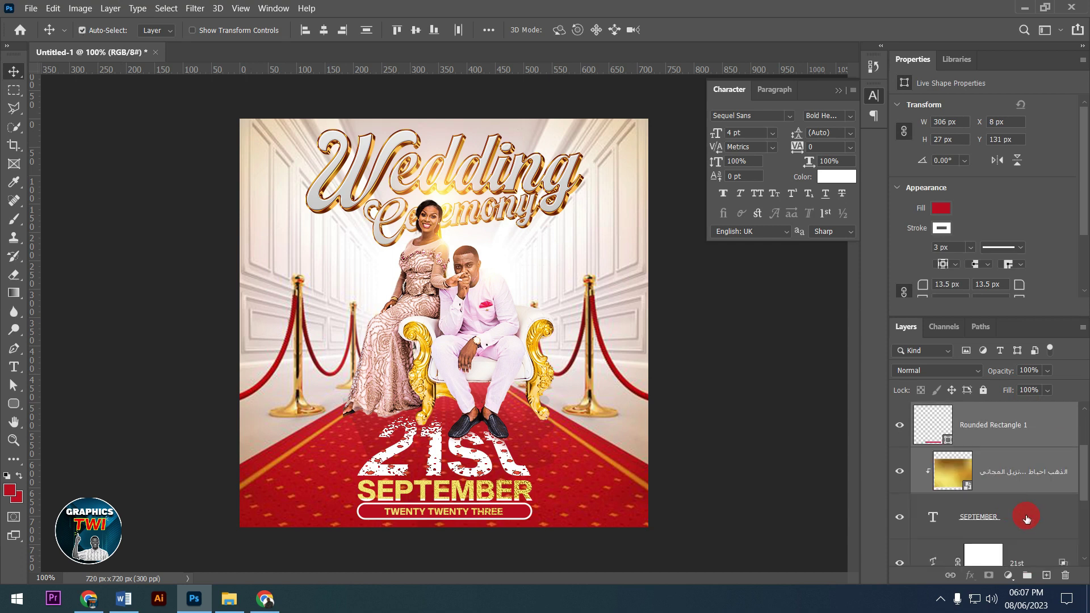
click(1026, 518)
scroll(1029, 508, down, 1)
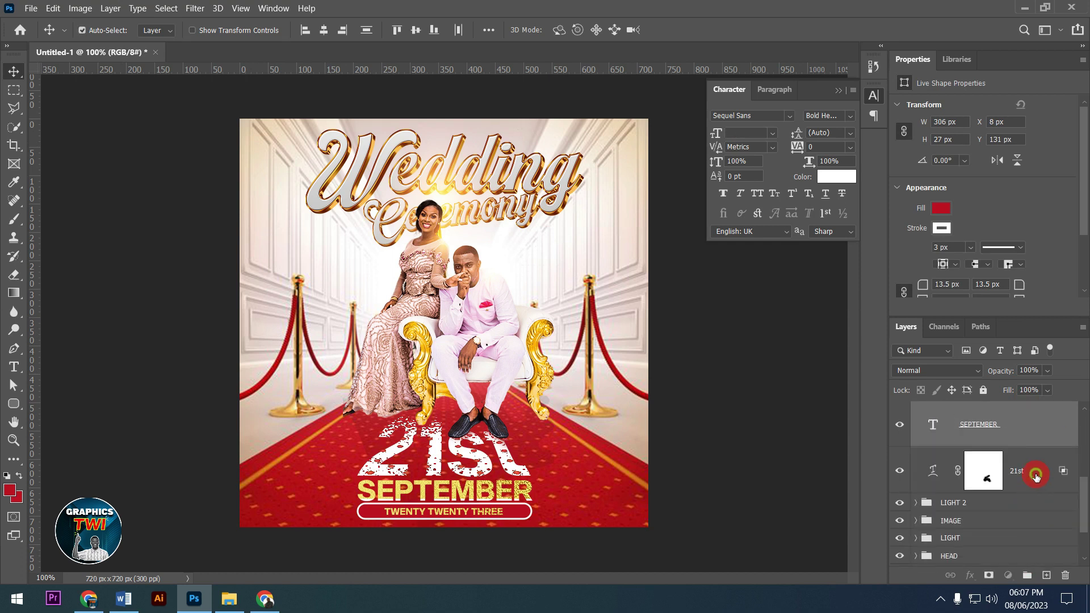
shift+click(1035, 477)
key(ctrl+g)
double_click(946, 410)
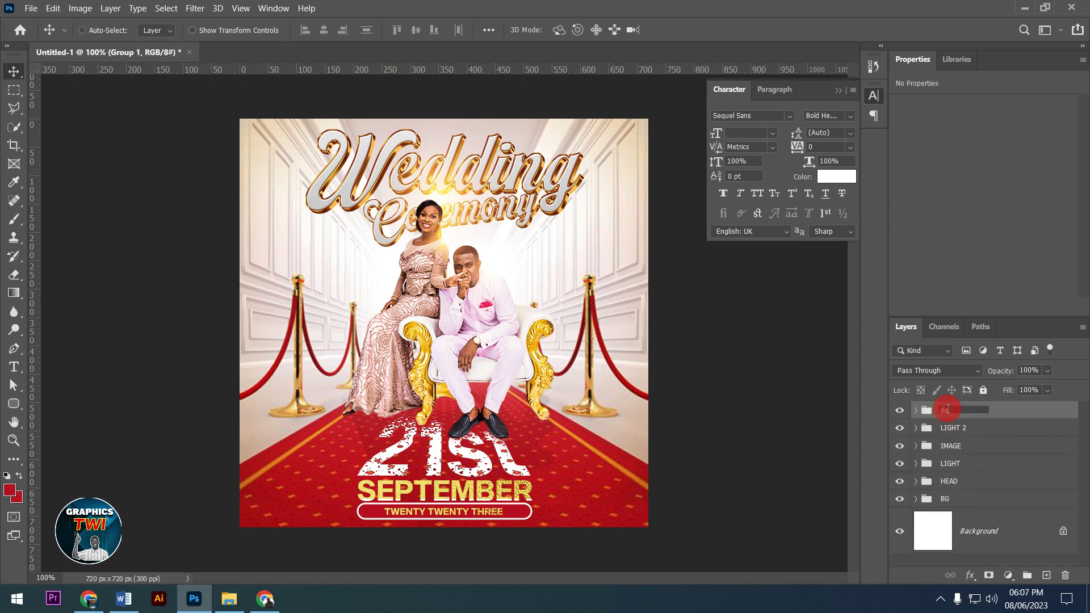
text(down)
click(1063, 425)
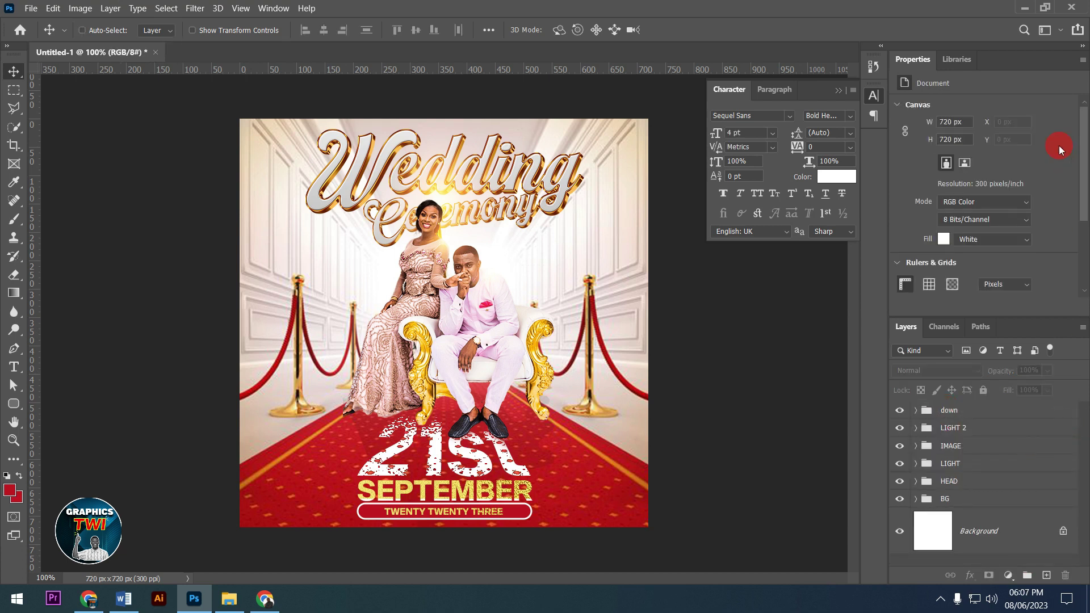
Step: Close the Properties panel group and collapse the Character panel
click(1001, 420)
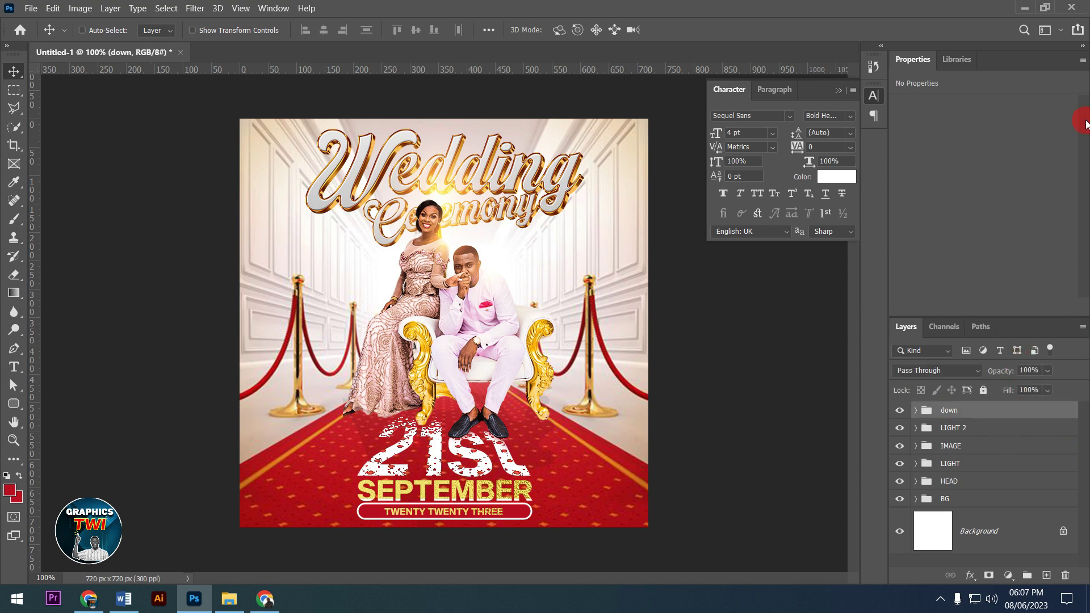
click(1083, 60)
click(1056, 84)
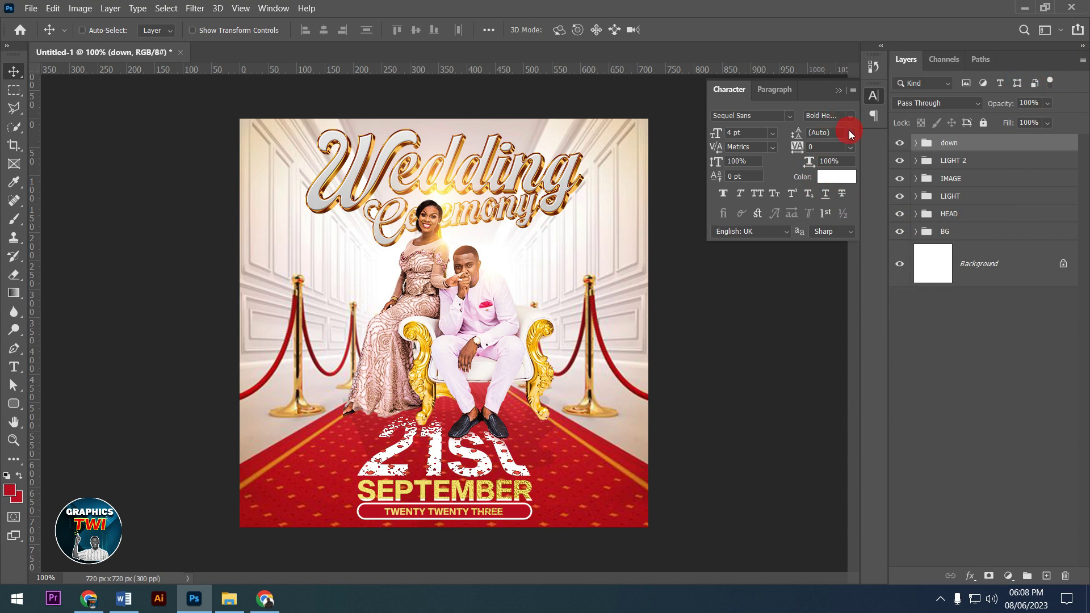
click(843, 99)
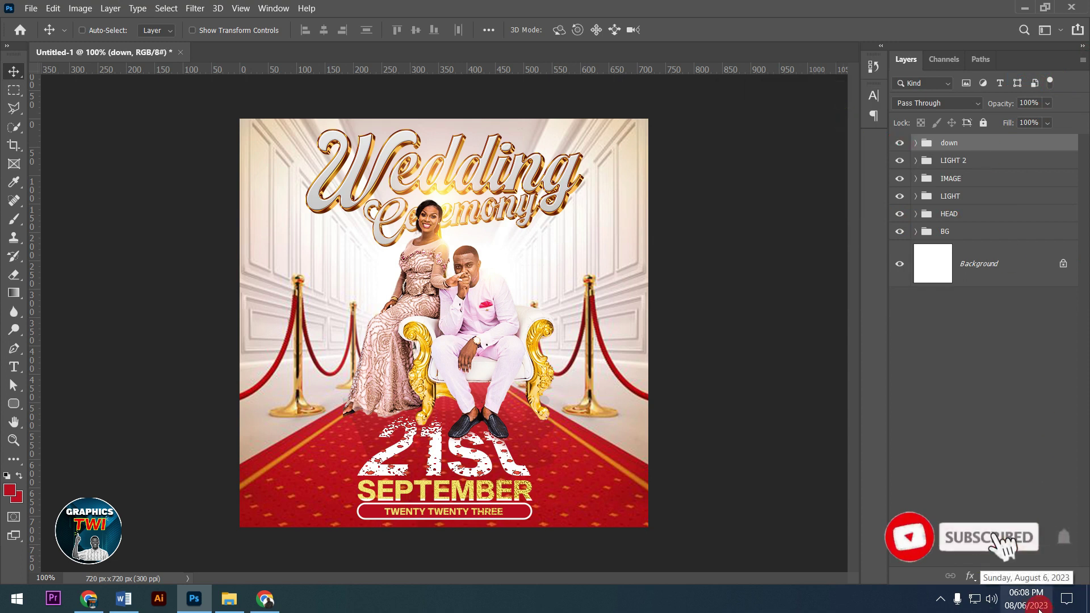
Step: Add a Warming Filter (85) photo filter at 68% density over the flyer
click(1008, 577)
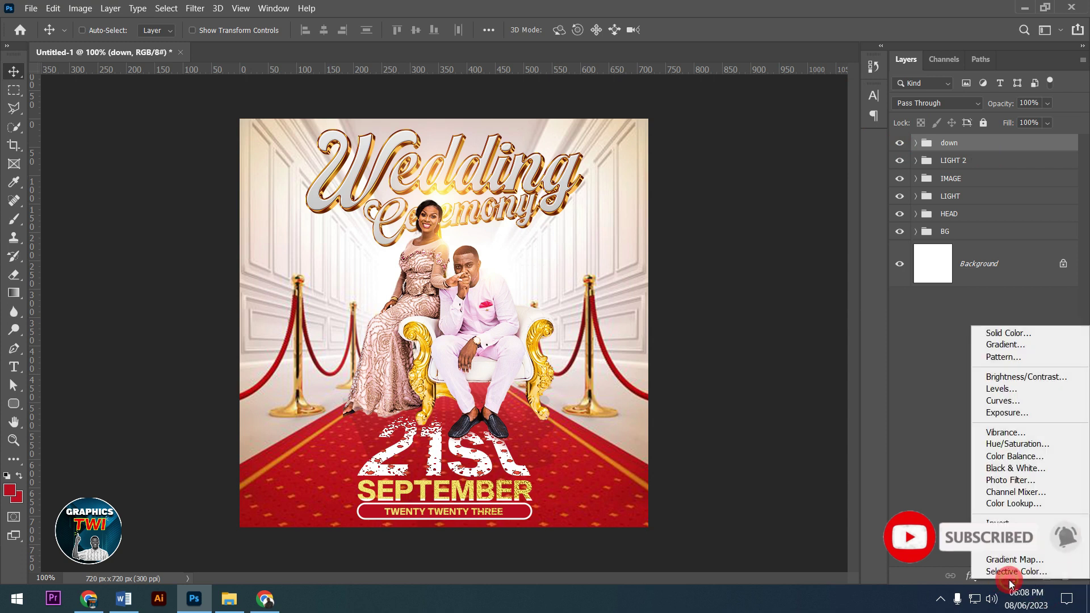
click(1021, 481)
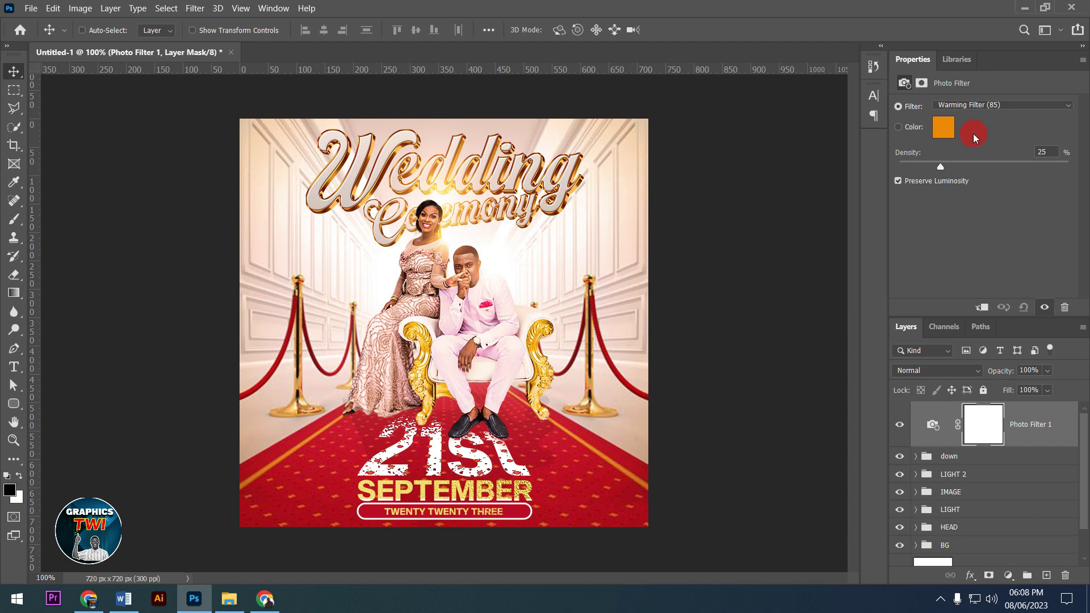
click(953, 108)
click(972, 117)
drag(940, 169, 981, 169)
Step: Shift SEPTEMBER's gold texture slightly lower, collapse the down group, and return to YouTube
click(915, 456)
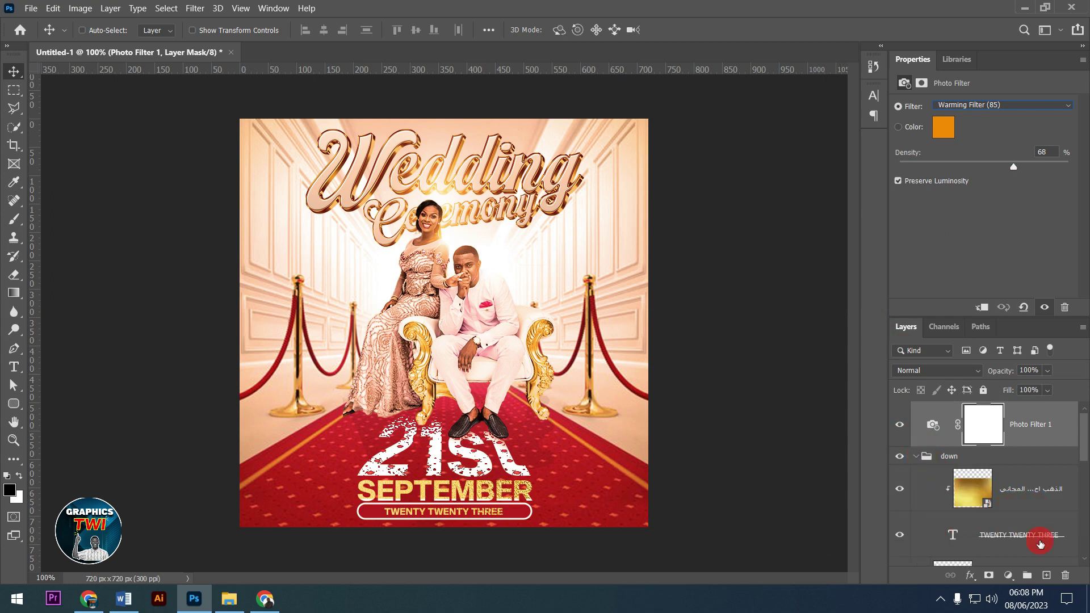
scroll(1039, 544, down, 2)
scroll(1039, 544, down, 2)
click(1017, 497)
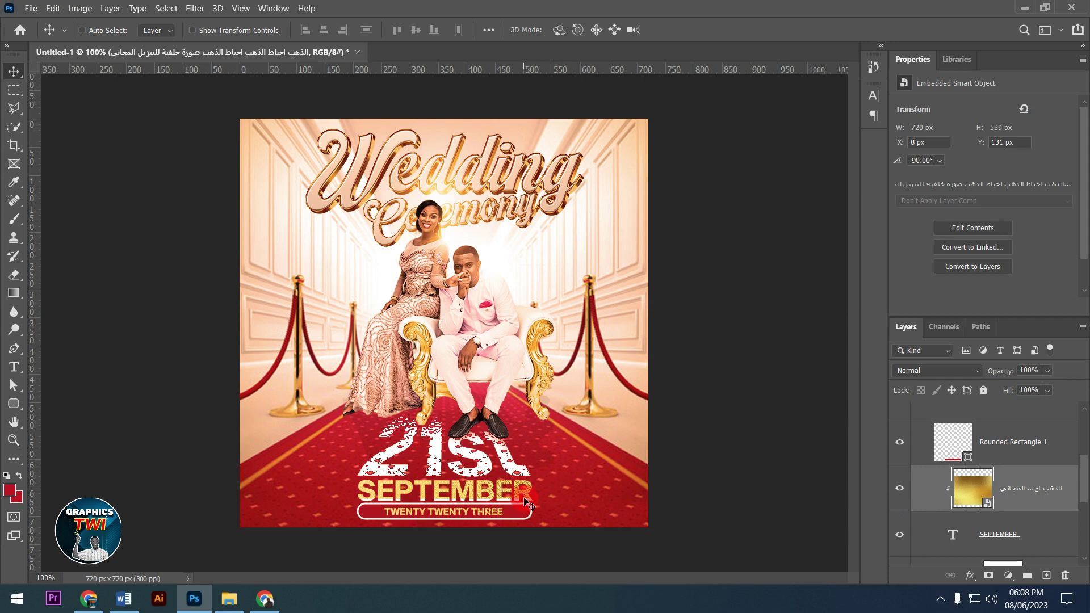
drag(522, 493, 522, 500)
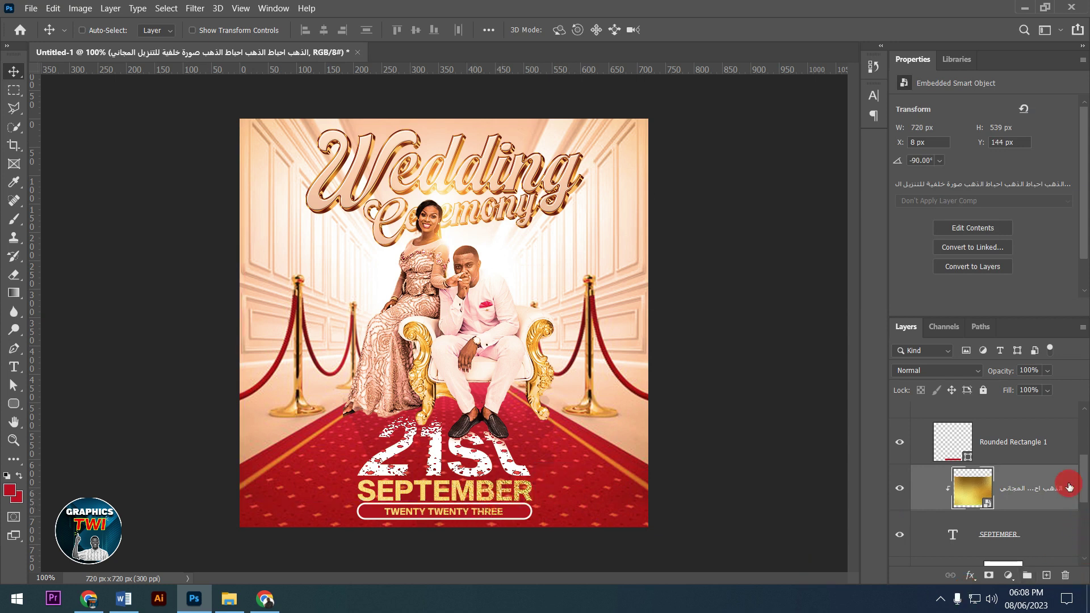
scroll(984, 455, up, 4)
click(916, 459)
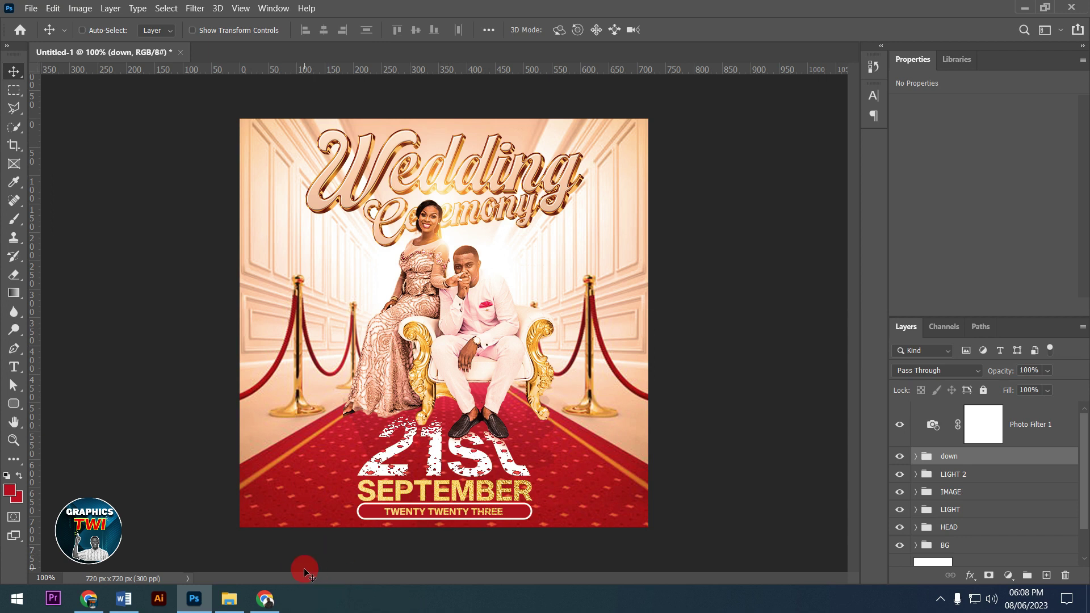
click(265, 597)
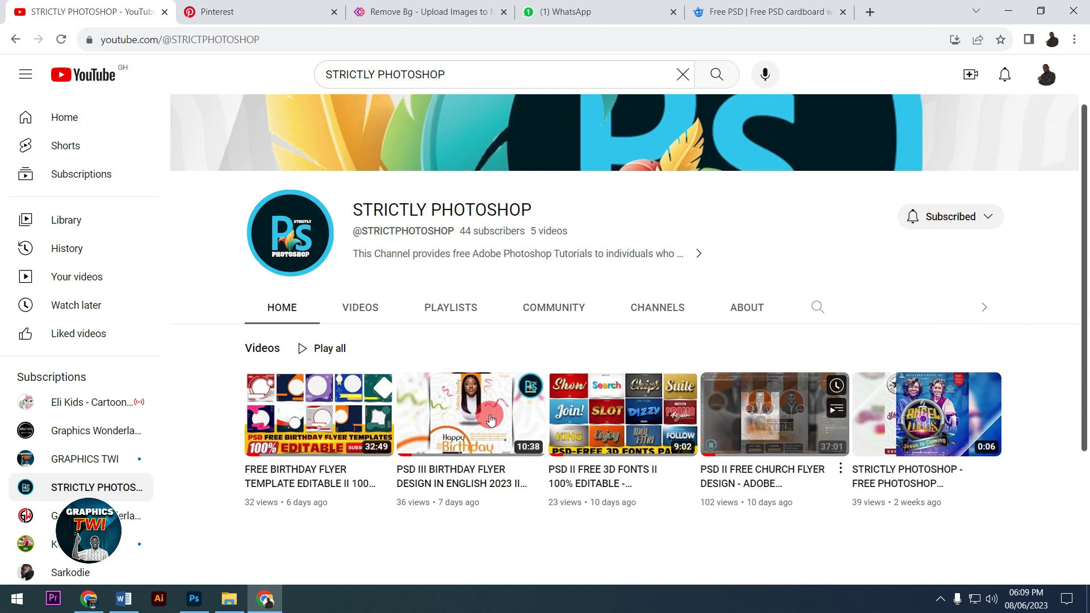
Step: Return to the finished wedding flyer in Photoshop
click(193, 605)
click(558, 376)
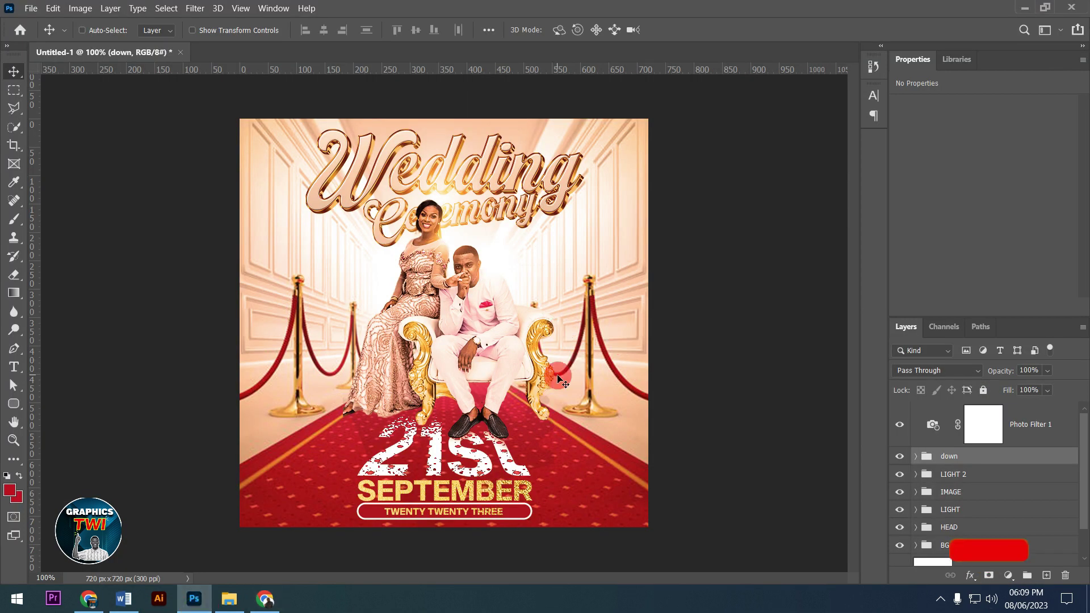
click(618, 464)
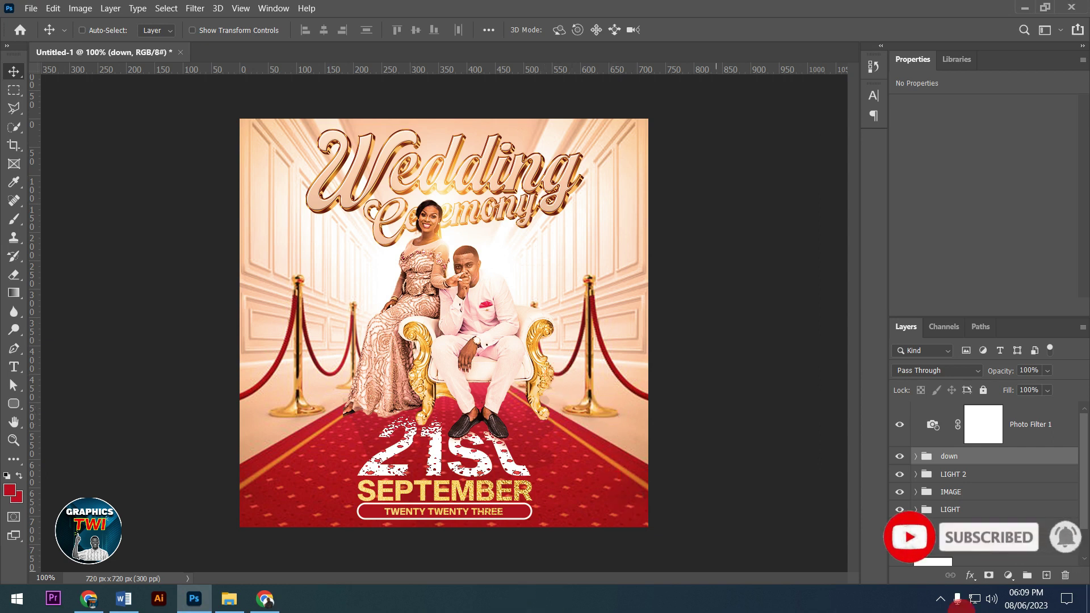